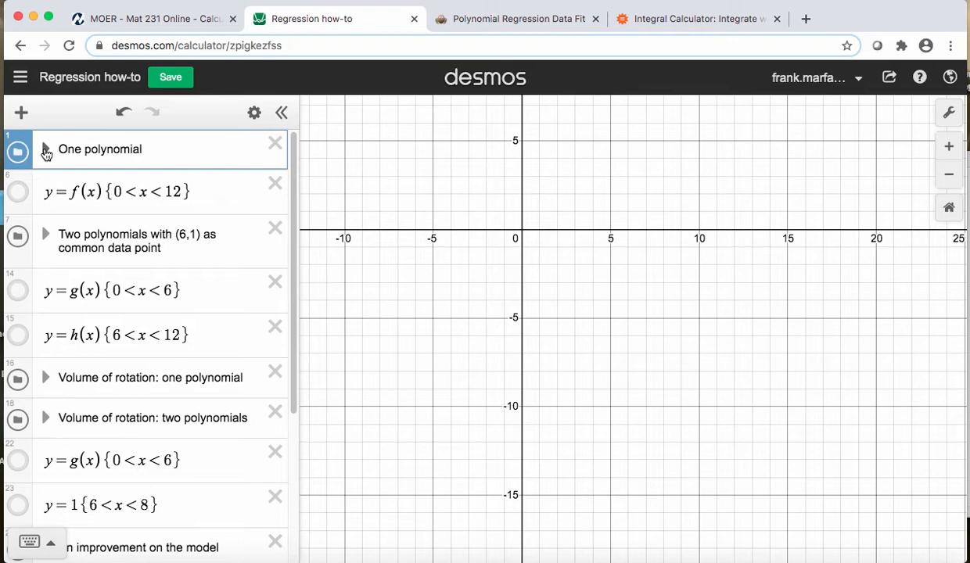
# Expand the One polynomial folder to show its table of x1 and y1 data
pyautogui.click(46, 150)
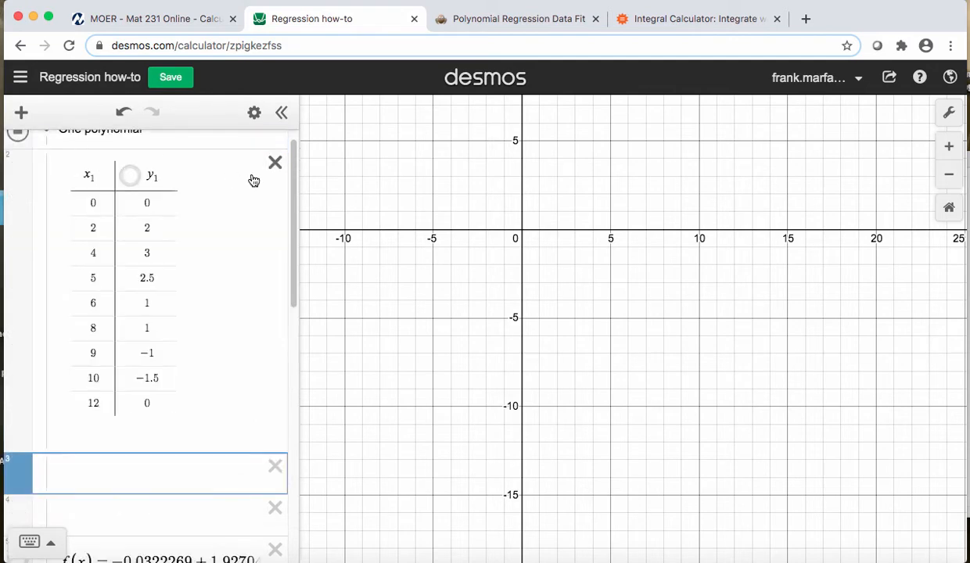
pyautogui.scroll(1, 283, 172)
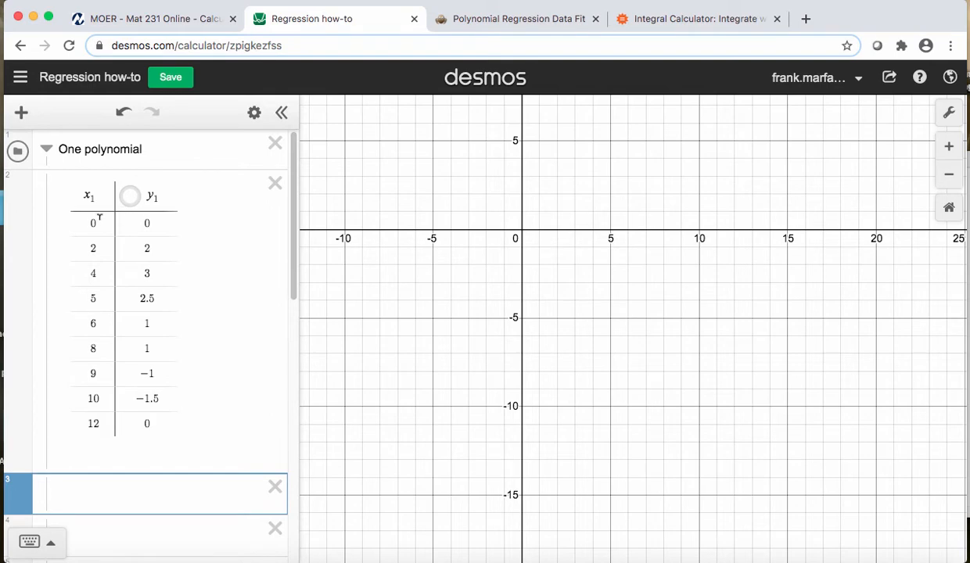
pyautogui.click(21, 112)
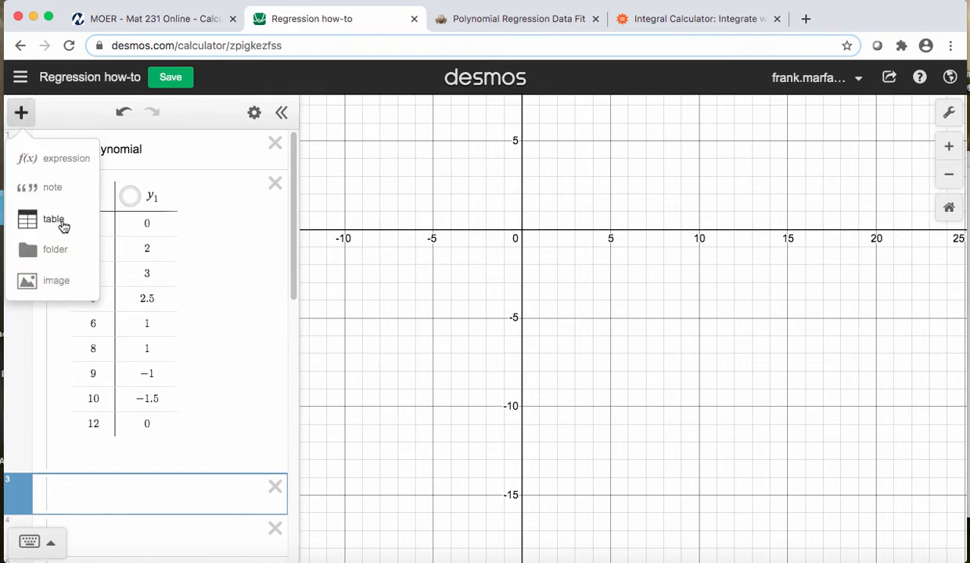
pyautogui.click(60, 226)
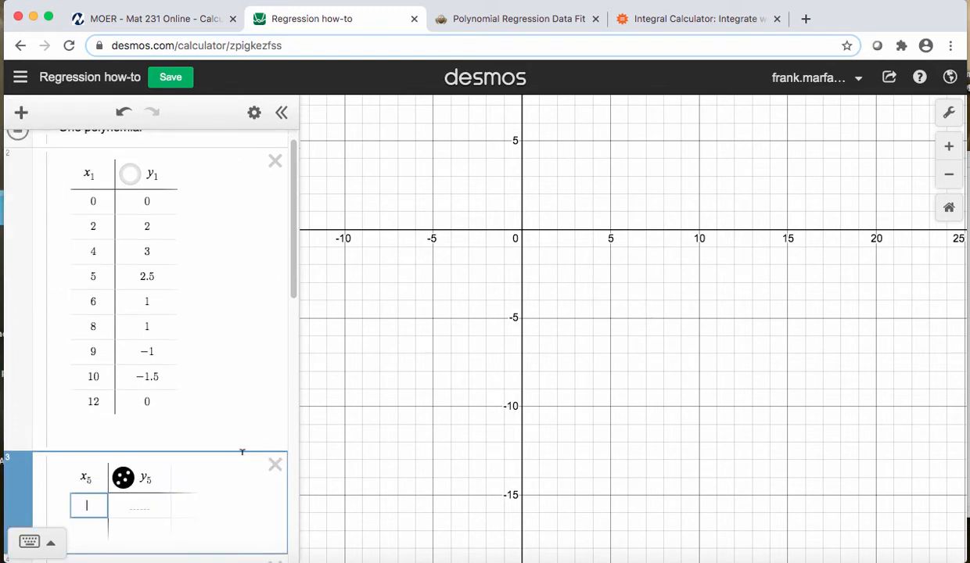
pyautogui.click(275, 467)
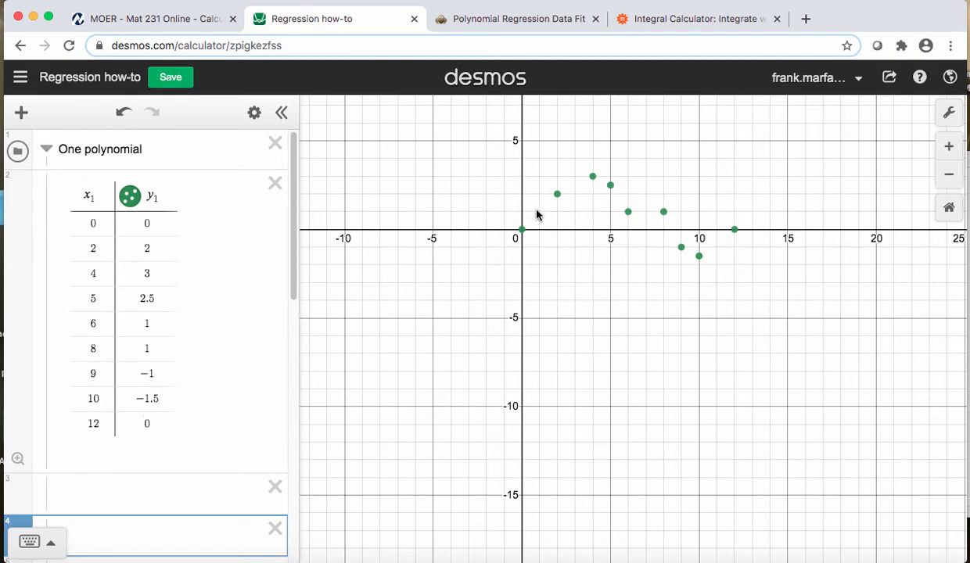
# Zoom and pan the graph so the plotted data points from x = 0 to x = 12 fill the view
pyautogui.click(948, 173)
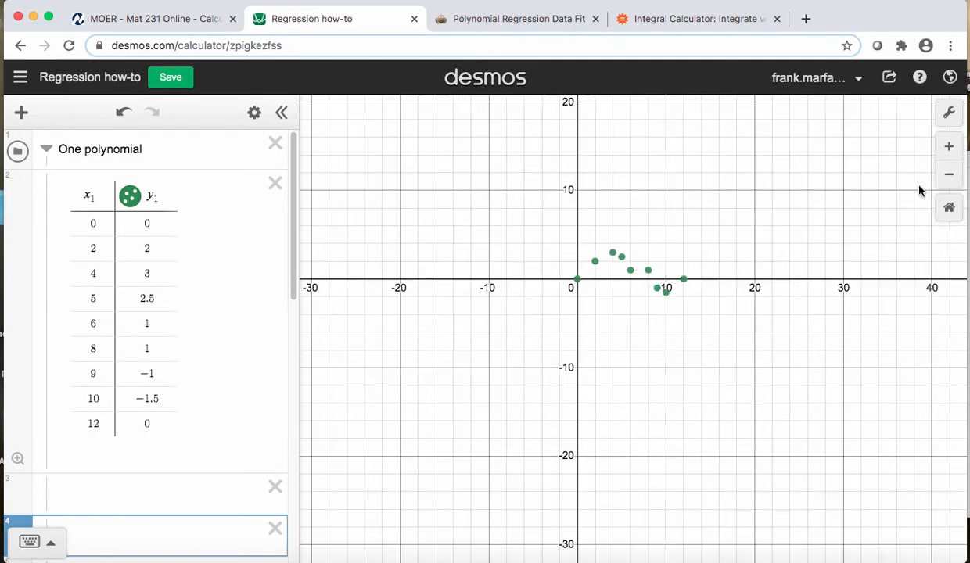
pyautogui.click(947, 146)
pyautogui.click(948, 146)
pyautogui.moveTo(632, 233); pyautogui.dragTo(598, 390)
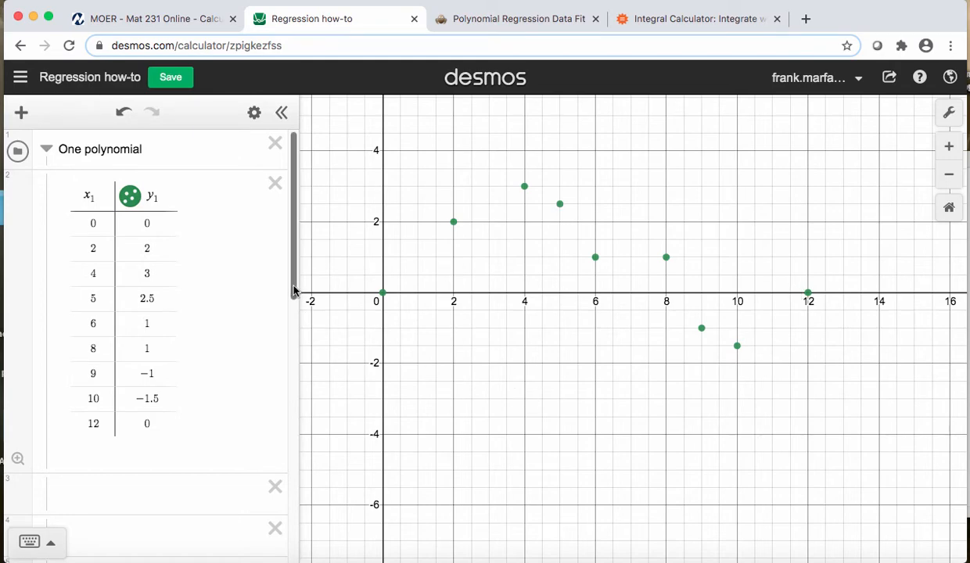
pyautogui.moveTo(293, 286)
pyautogui.mouseDown()
pyautogui.moveTo(294, 310)
pyautogui.moveTo(289, 280)
pyautogui.mouseUp()
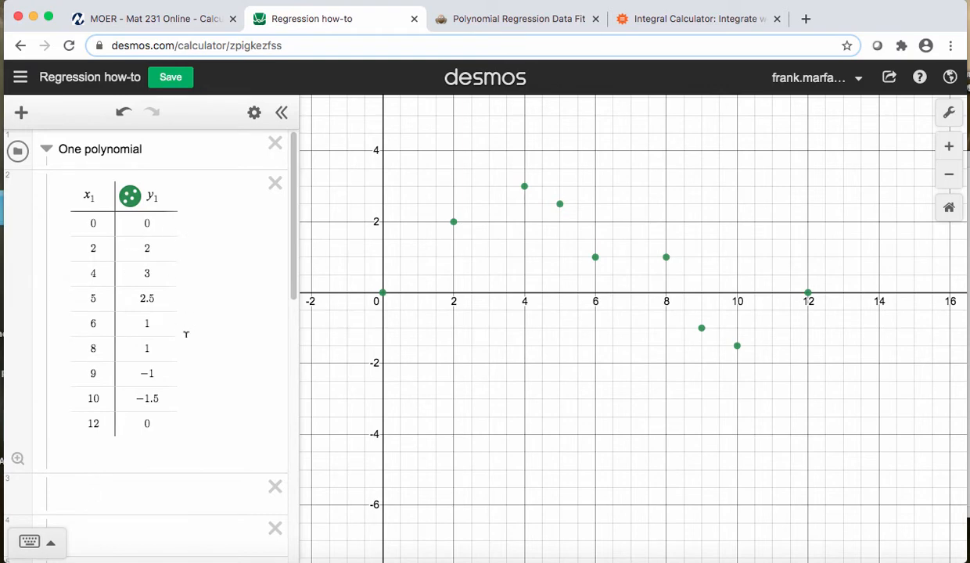
# Enter the linear regression y_1 ~ c_0 + c_1x_1 in the empty expression below the data table
pyautogui.click(102, 490)
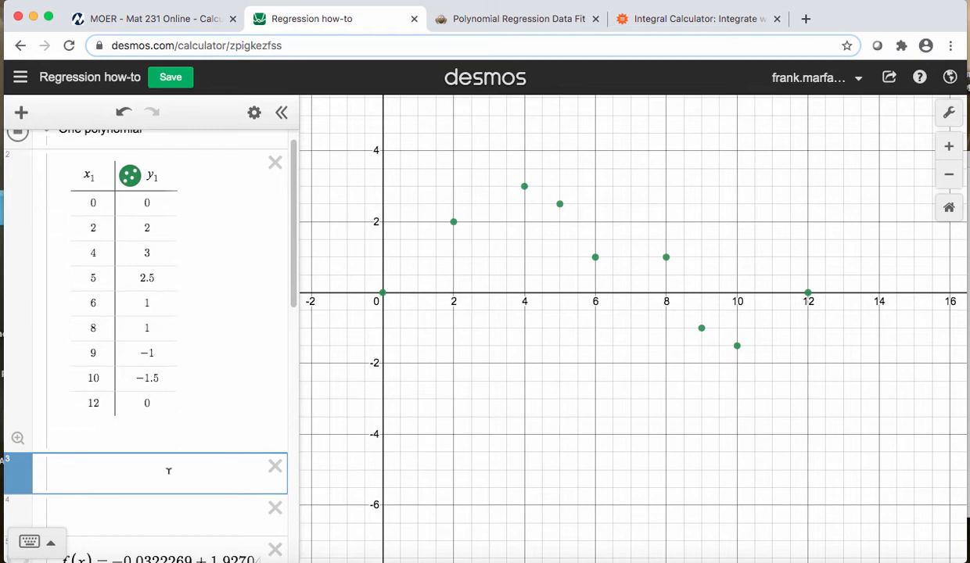
pyautogui.scroll(1, 293, 248)
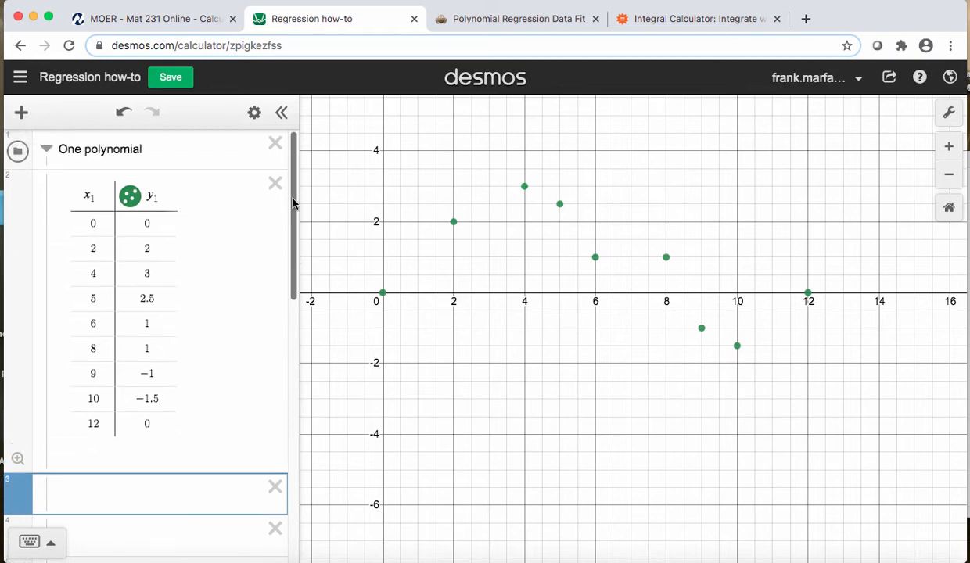
pyautogui.scroll(-2, 150, 408)
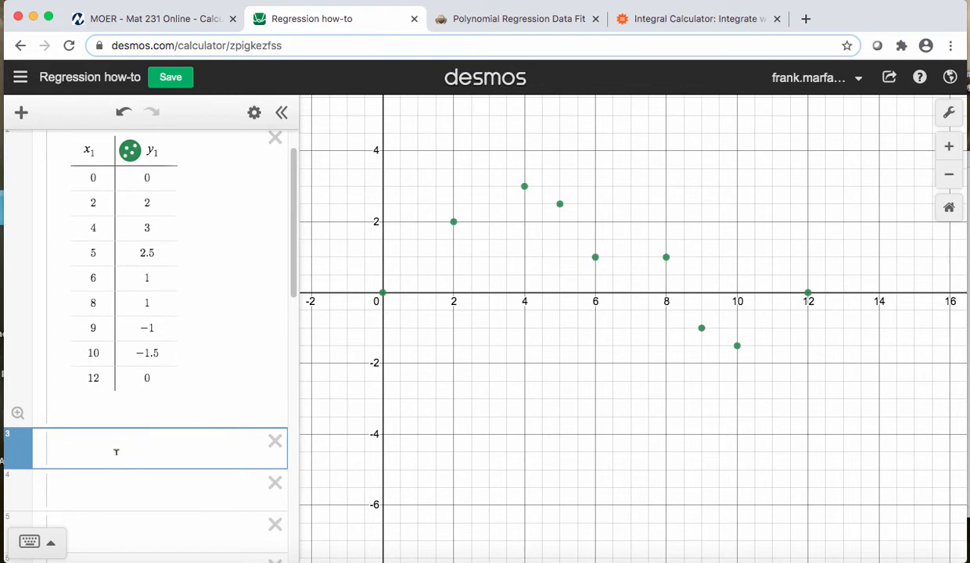
pyautogui.write('y_1')
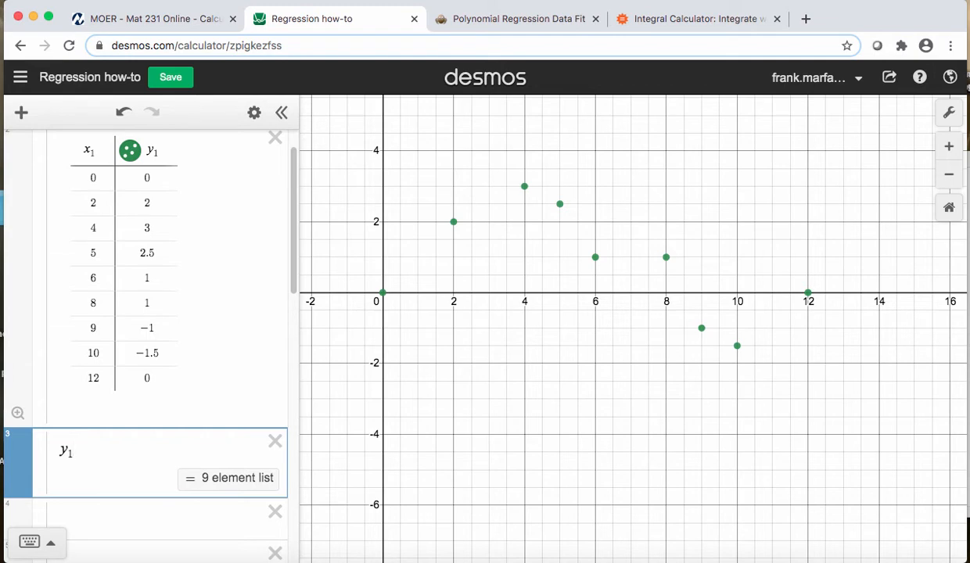
pyautogui.write('~')
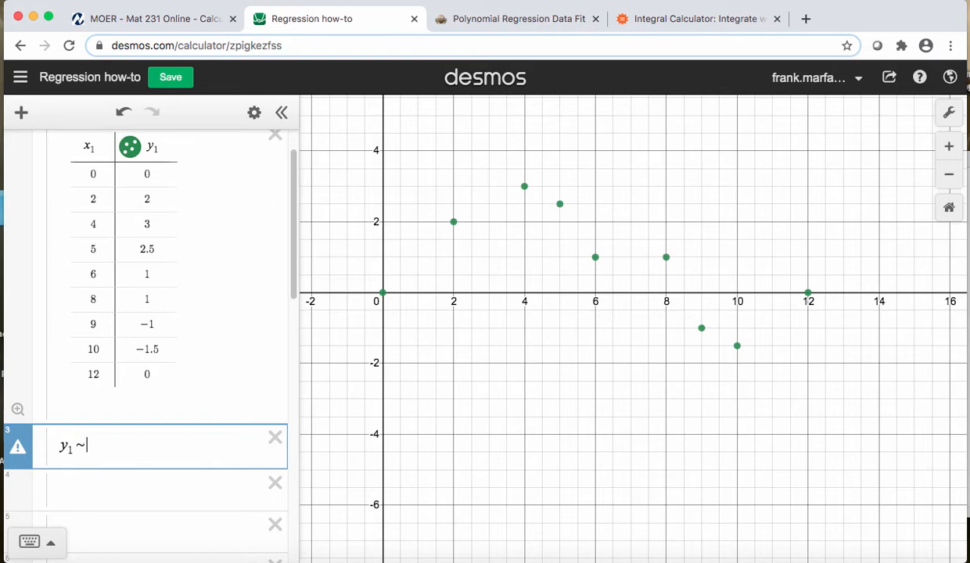
pyautogui.write('c')
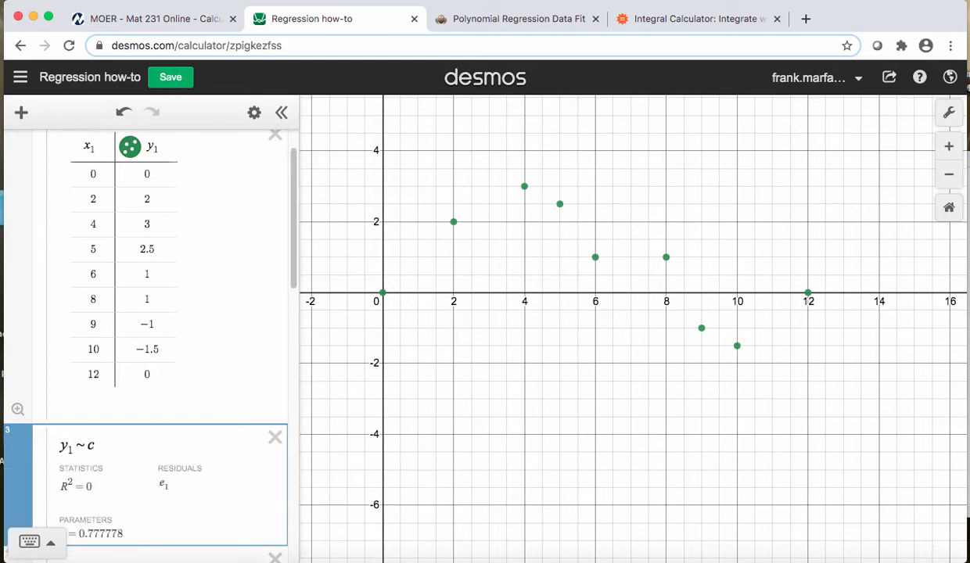
pyautogui.write('_0')
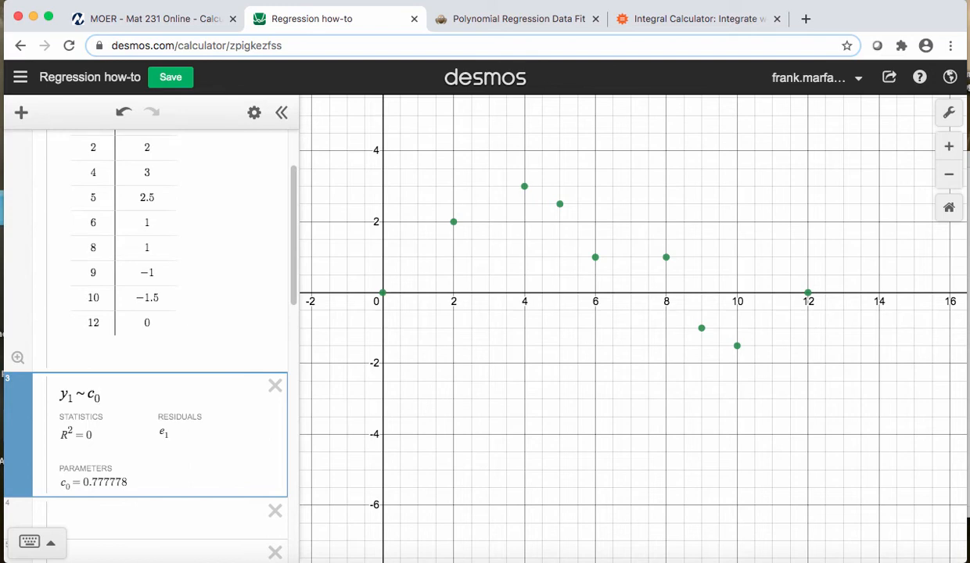
pyautogui.write('+')
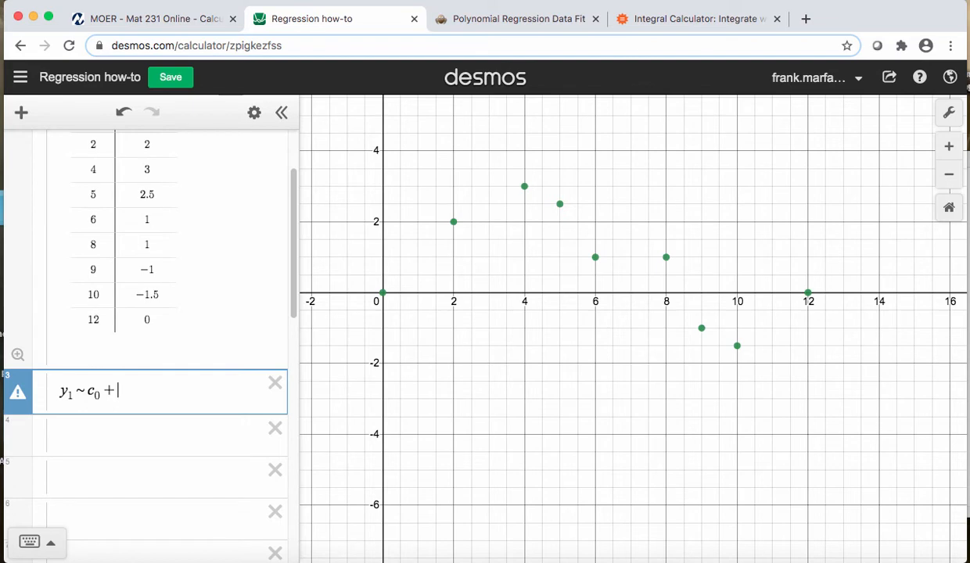
pyautogui.write('c')
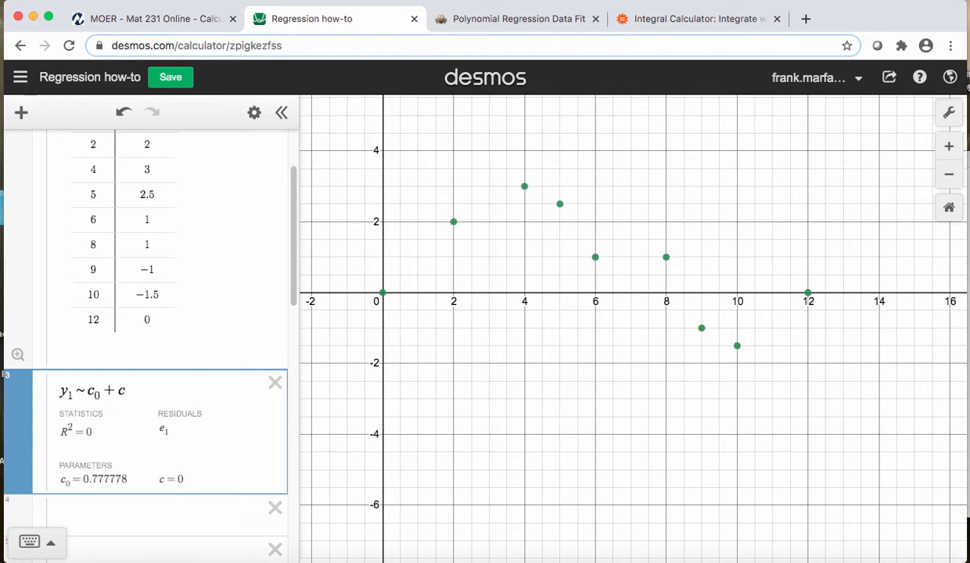
pyautogui.write('_1x')
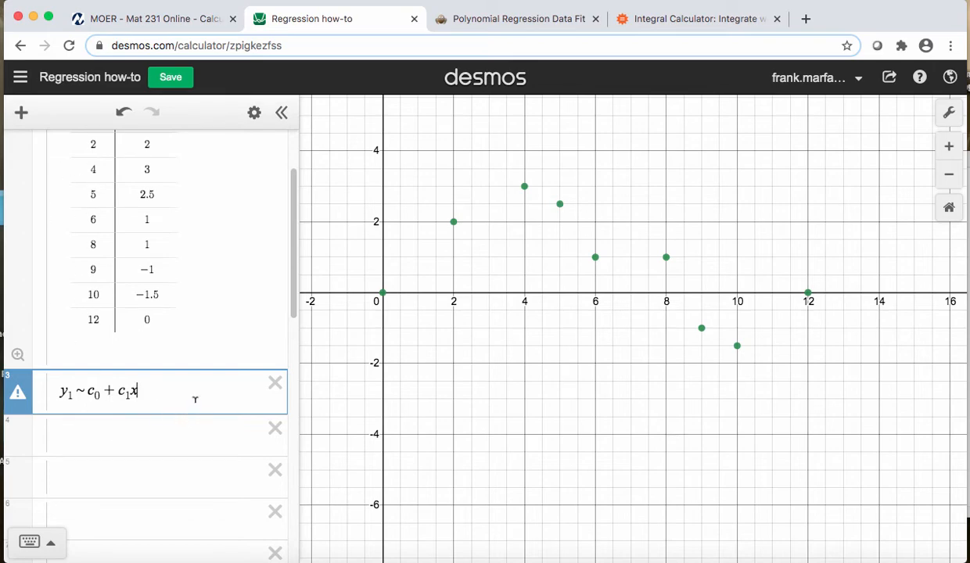
pyautogui.write('_1')
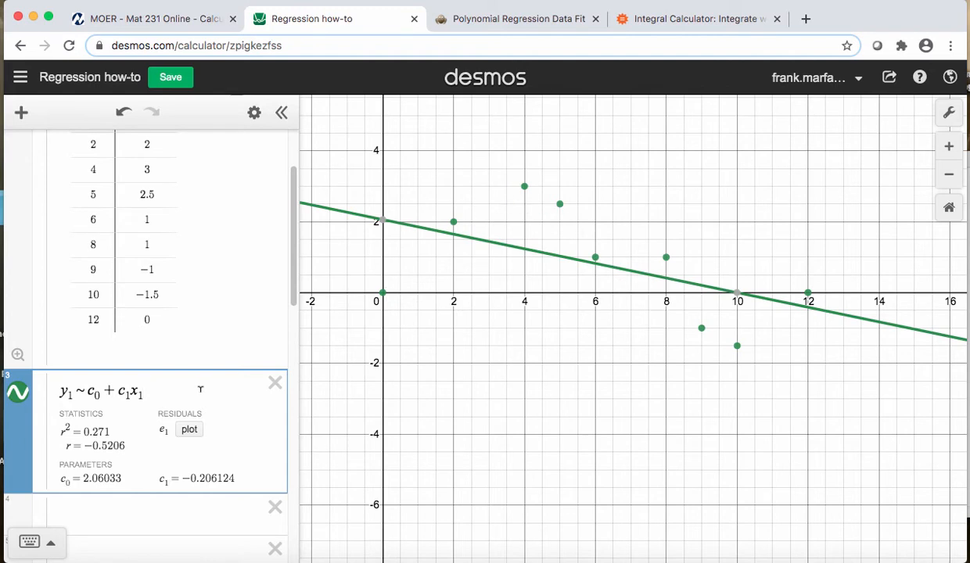
# Extend the regression to a quadratic by adding the term c_2x_1^2
pyautogui.write('+ c')
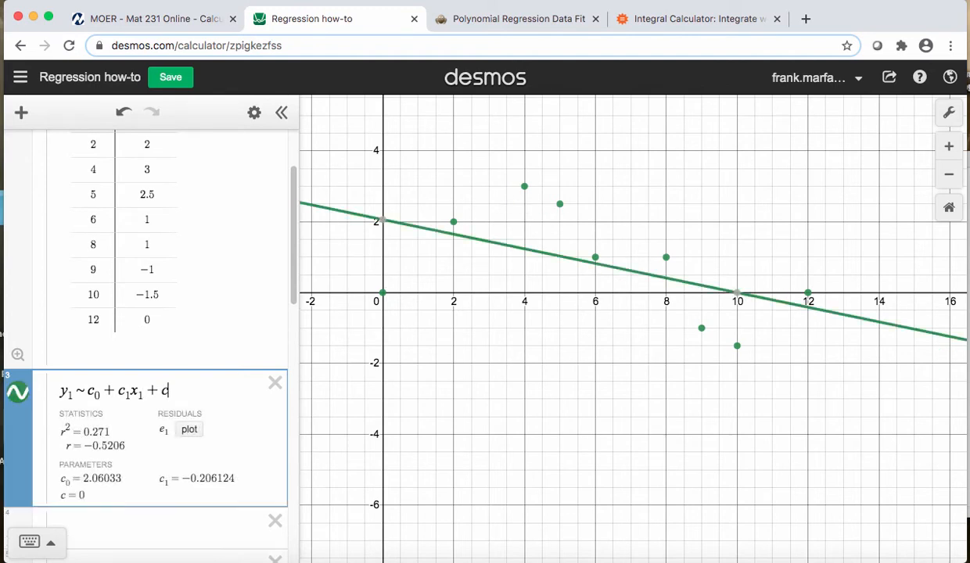
pyautogui.write('2')
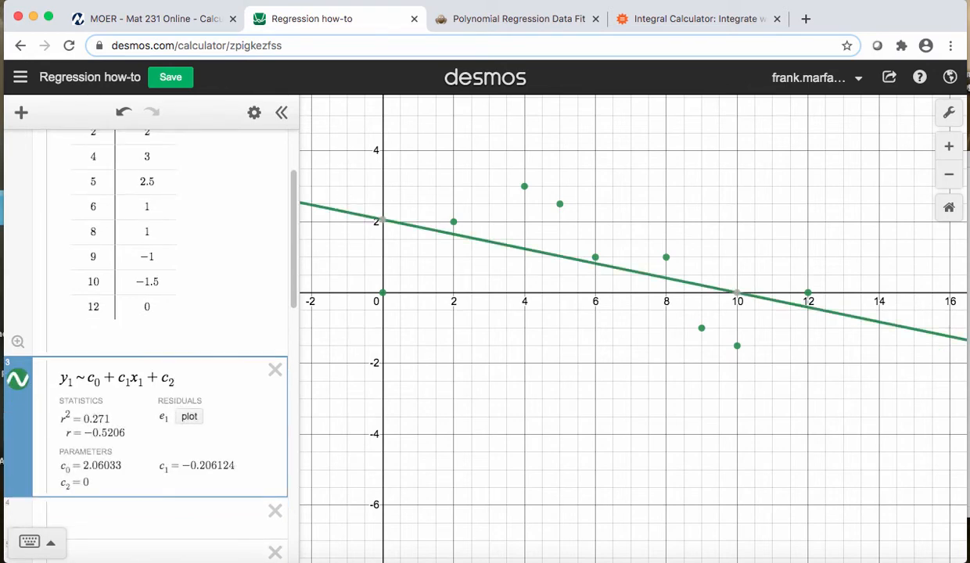
pyautogui.write('x1')
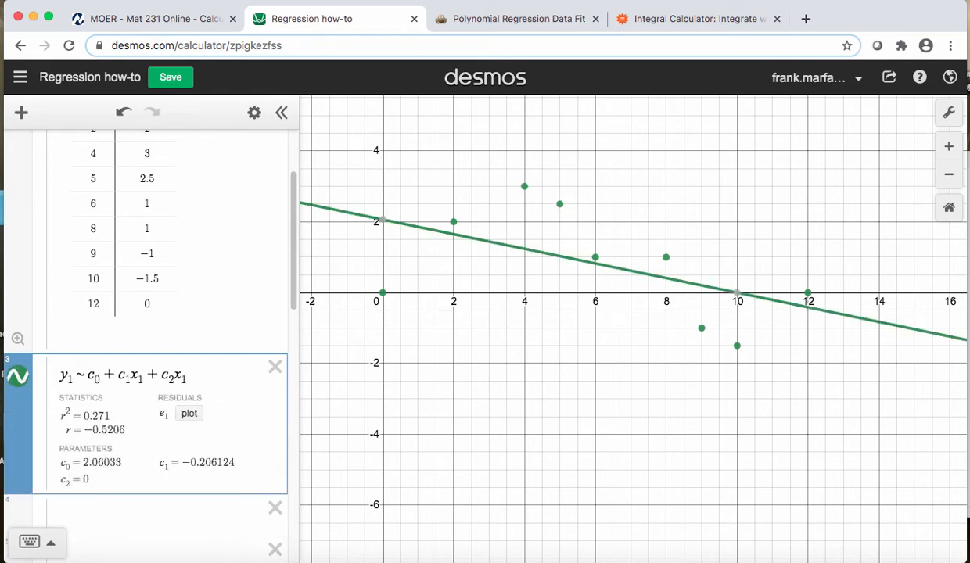
pyautogui.write('^2')
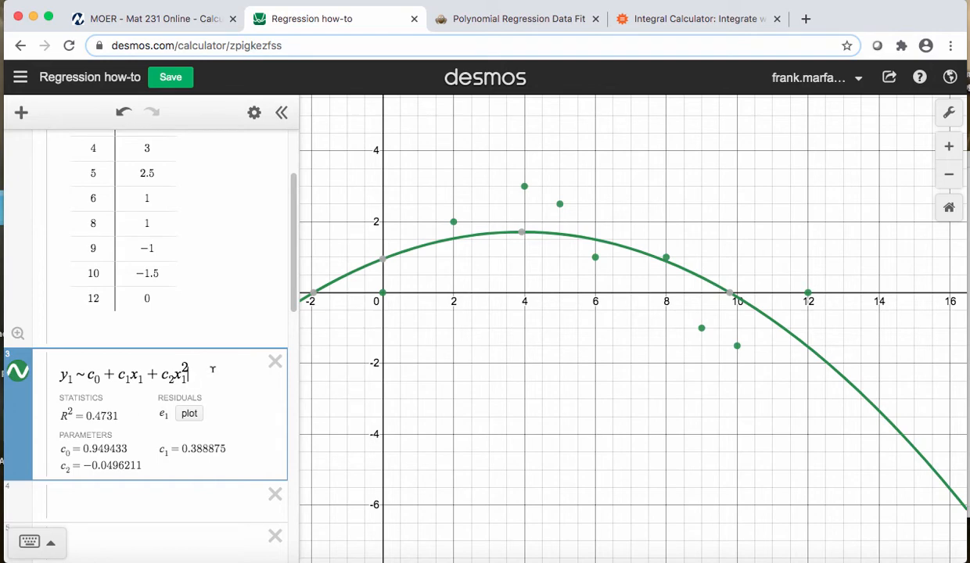
# Raise the regression model to a cubic by appending + c_3x_1^3 outside the previous exponent
pyautogui.press('Right')
pyautogui.write('+c')
pyautogui.write('3x')
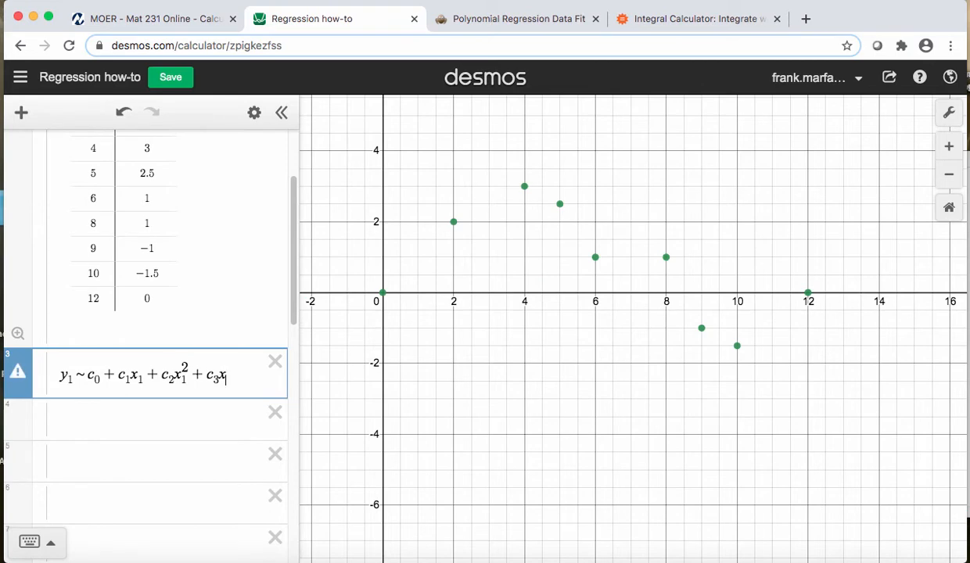
pyautogui.write('1')
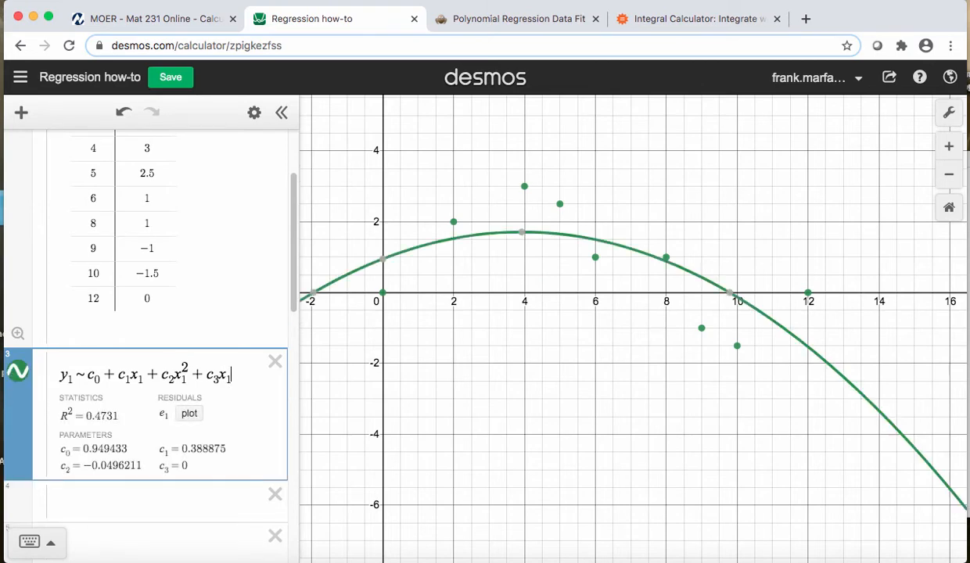
pyautogui.write('^3')
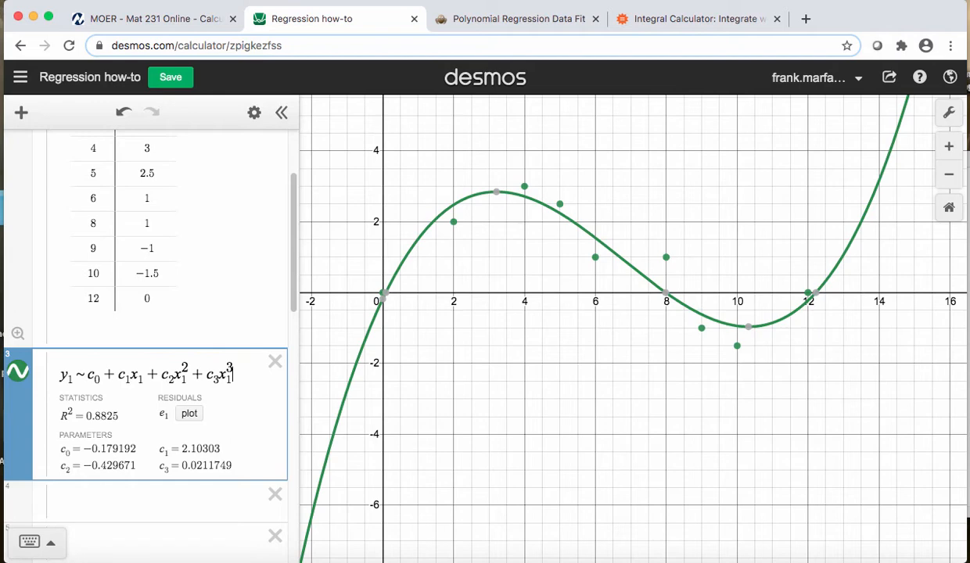
# Make the regression a fourth-degree polynomial by appending + c_4x_1^4
pyautogui.write('+c')
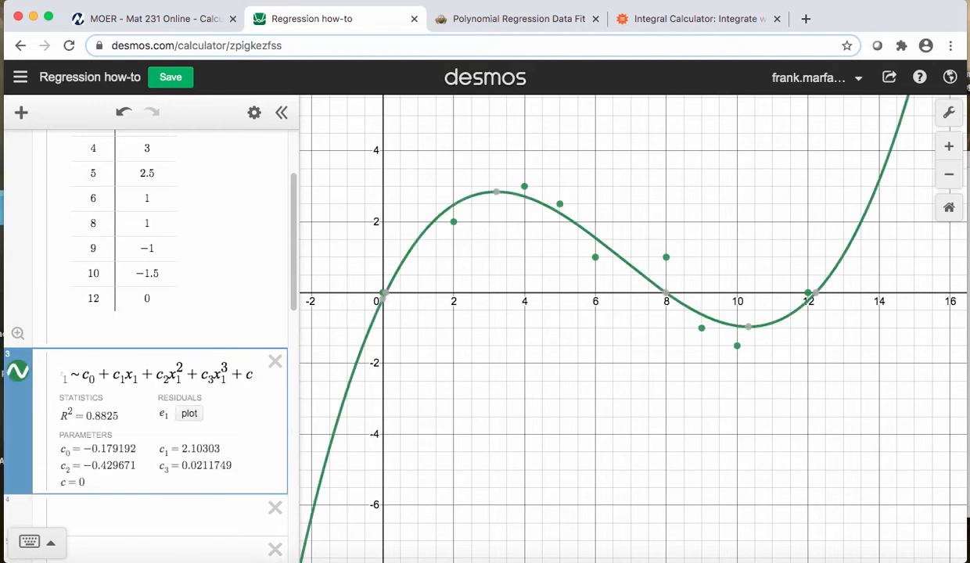
pyautogui.write('_4')
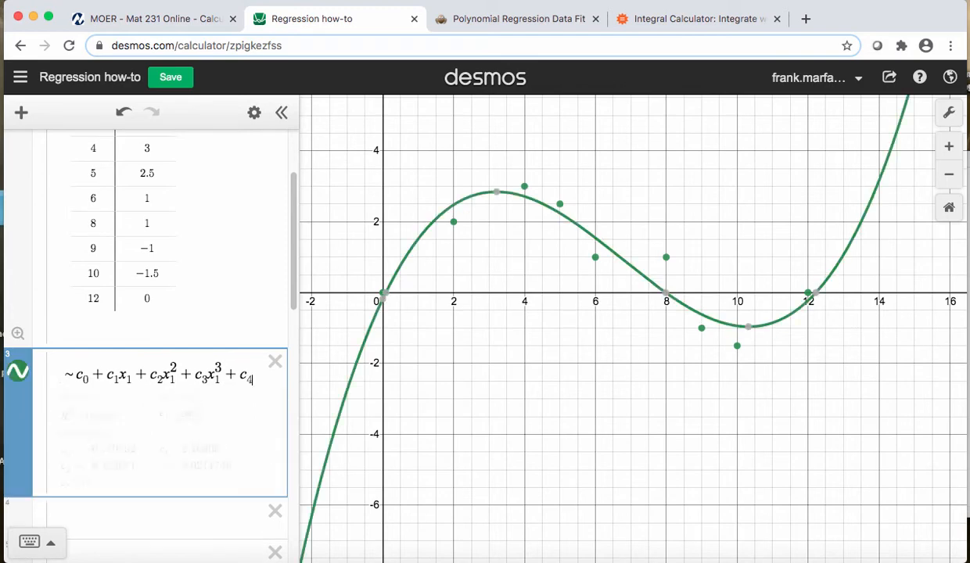
pyautogui.write('x_1')
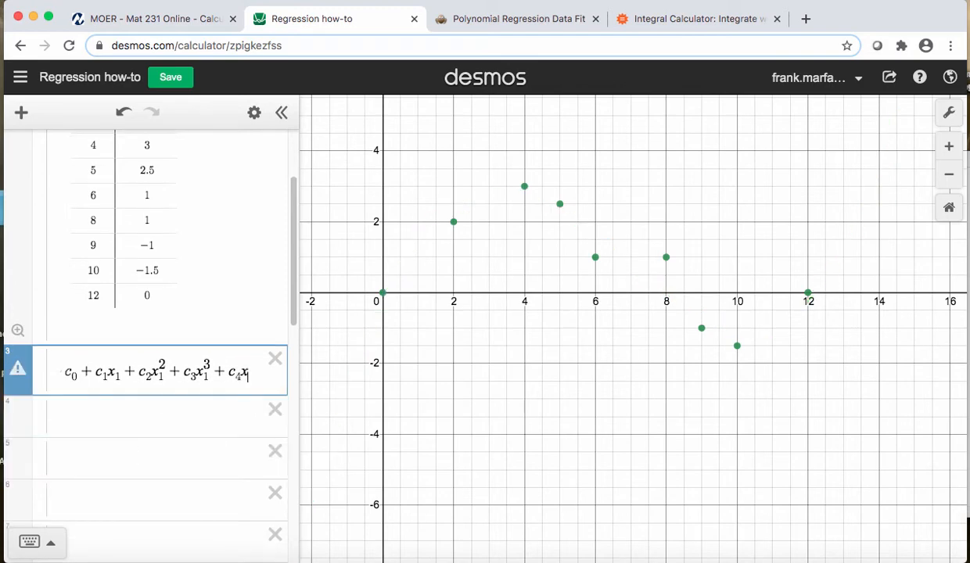
pyautogui.write('^4')
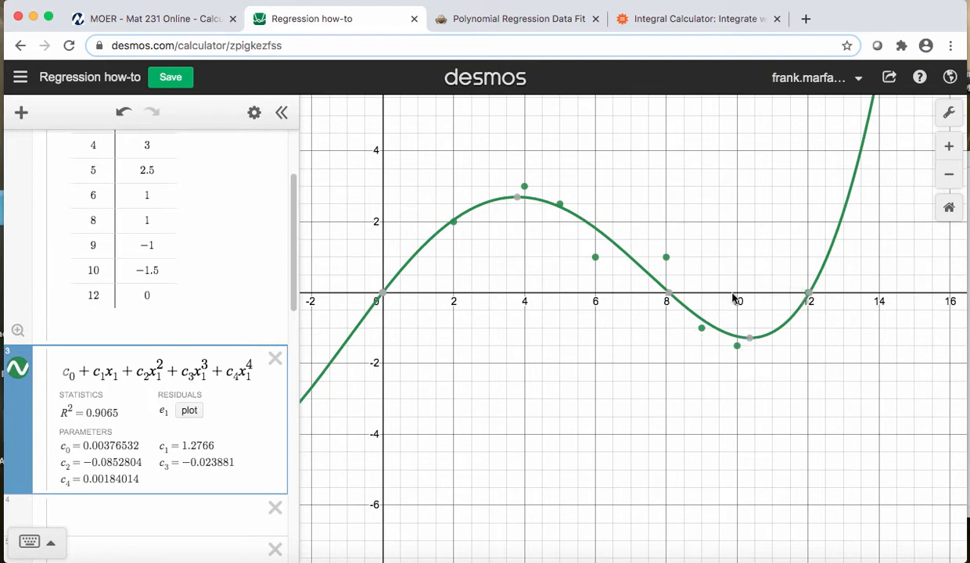
# Make the regression a fifth-degree polynomial by appending + c_5x_1^5
pyautogui.moveTo(383, 301)
pyautogui.write('+ c')
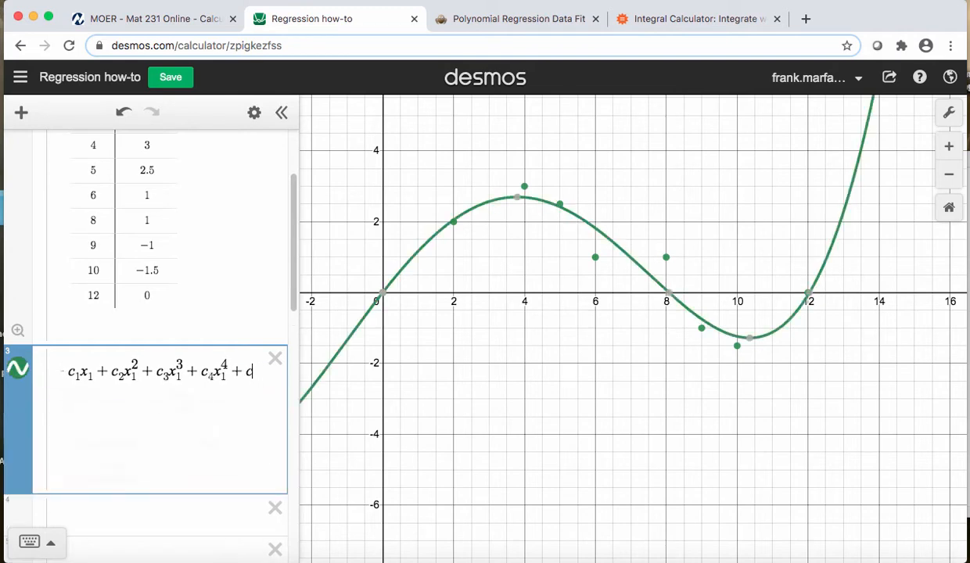
pyautogui.write('_5')
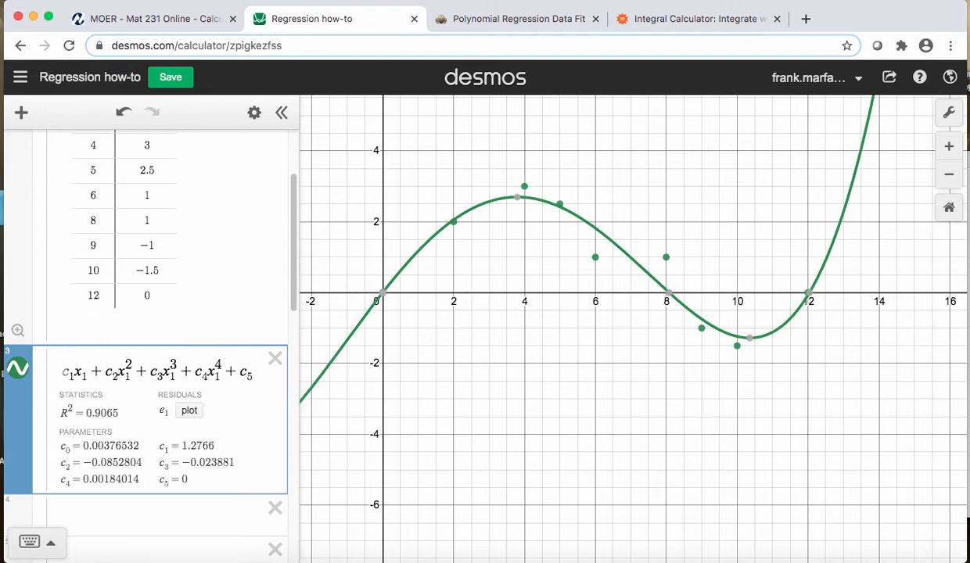
pyautogui.press('Right')
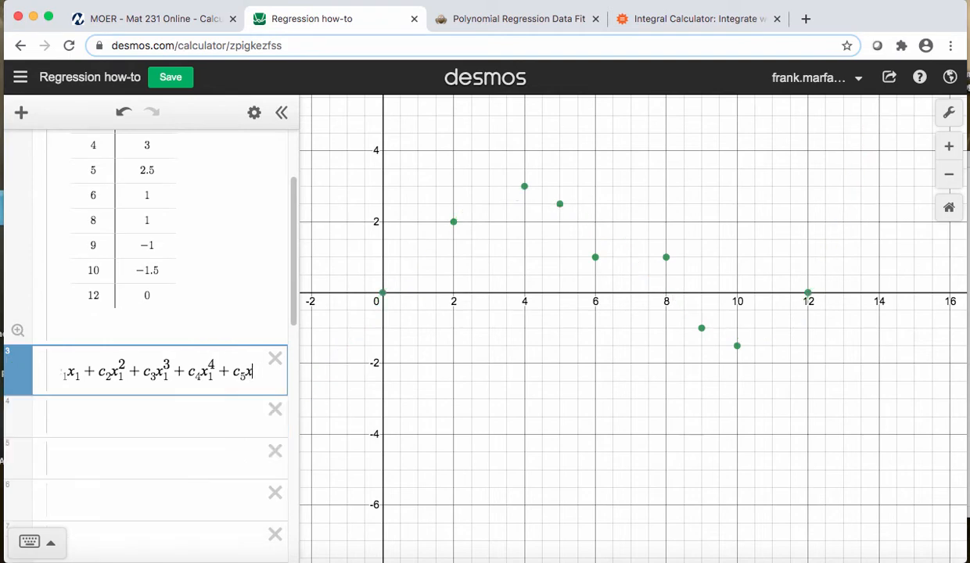
pyautogui.write('x')
pyautogui.write('1')
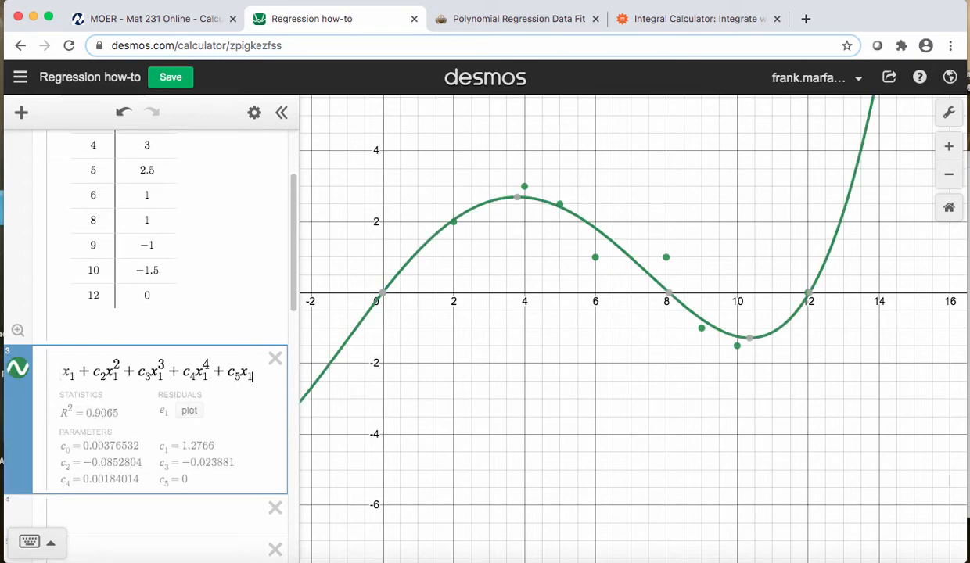
pyautogui.write('^5')
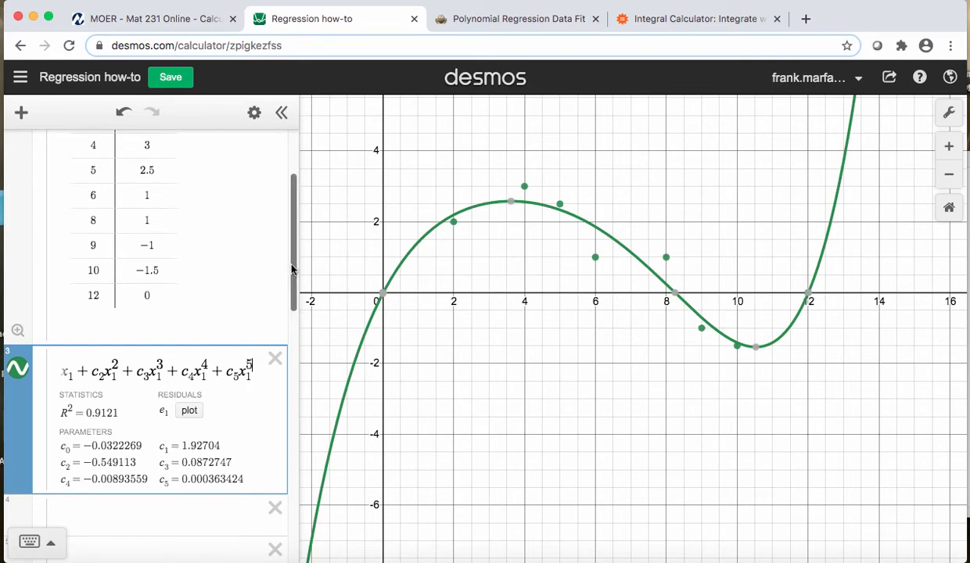
# Delete the three empty expression rows between the fifth-degree regression and the f(x) definition
pyautogui.scroll(-3, 292, 264)
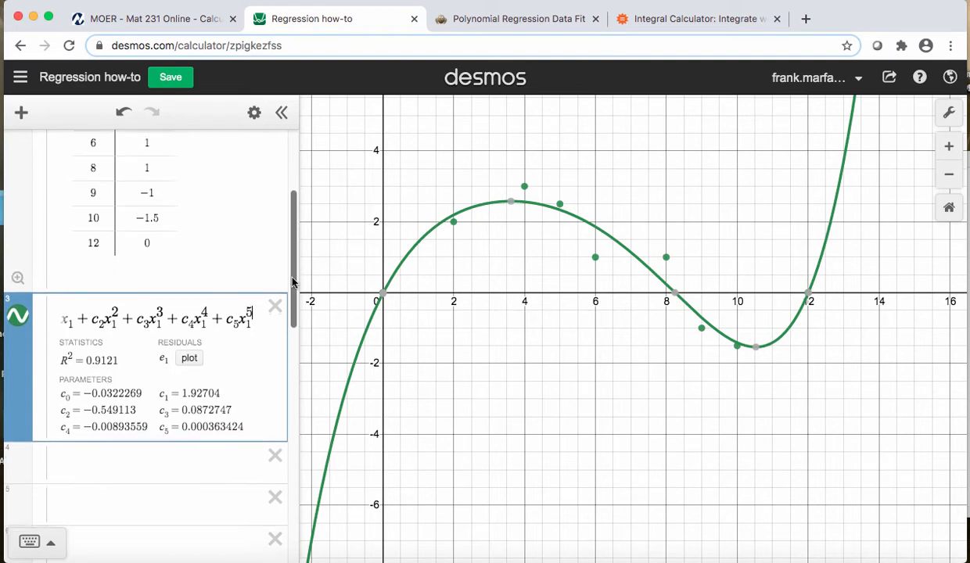
pyautogui.scroll(2, 291, 269)
pyautogui.scroll(1, 291, 267)
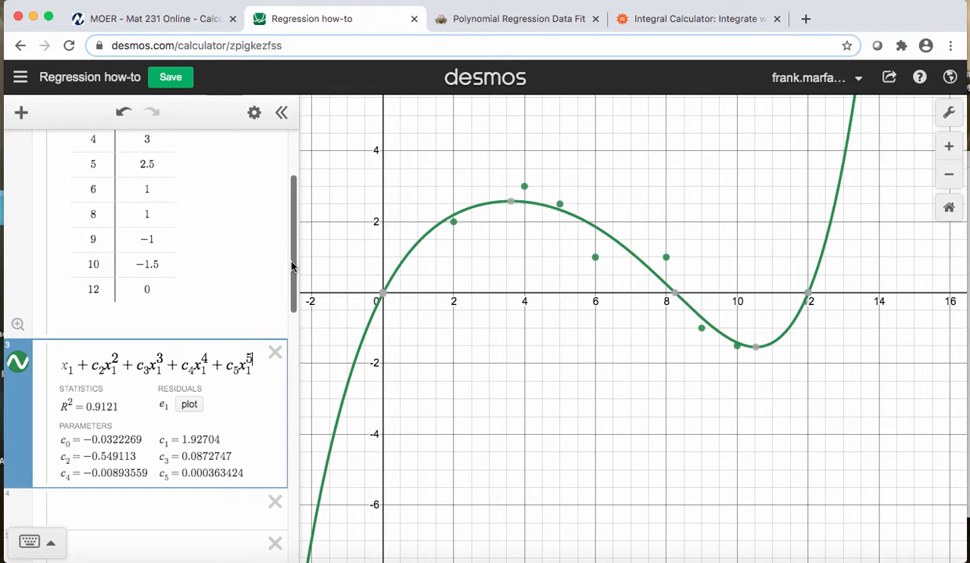
pyautogui.scroll(-1, 291, 268)
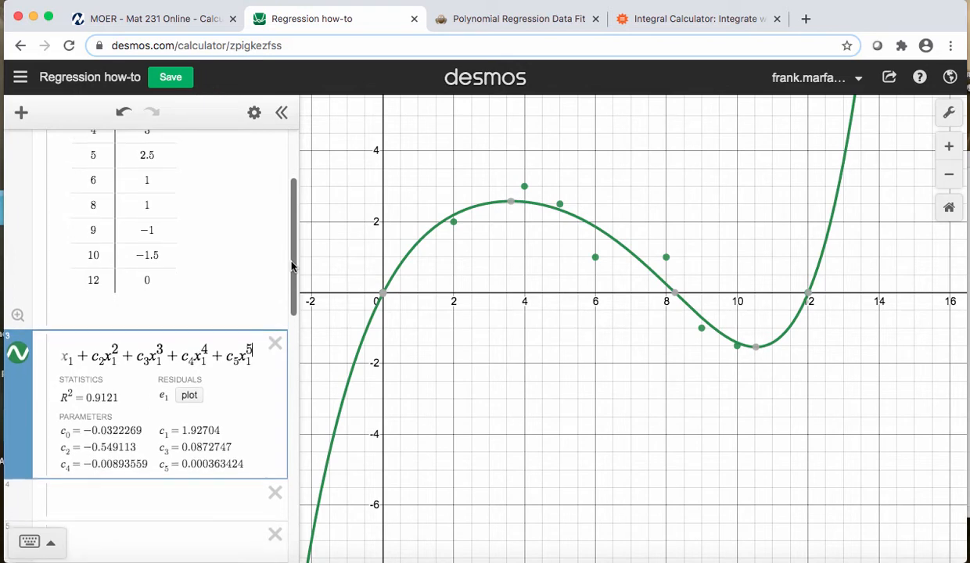
pyautogui.scroll(1, 291, 269)
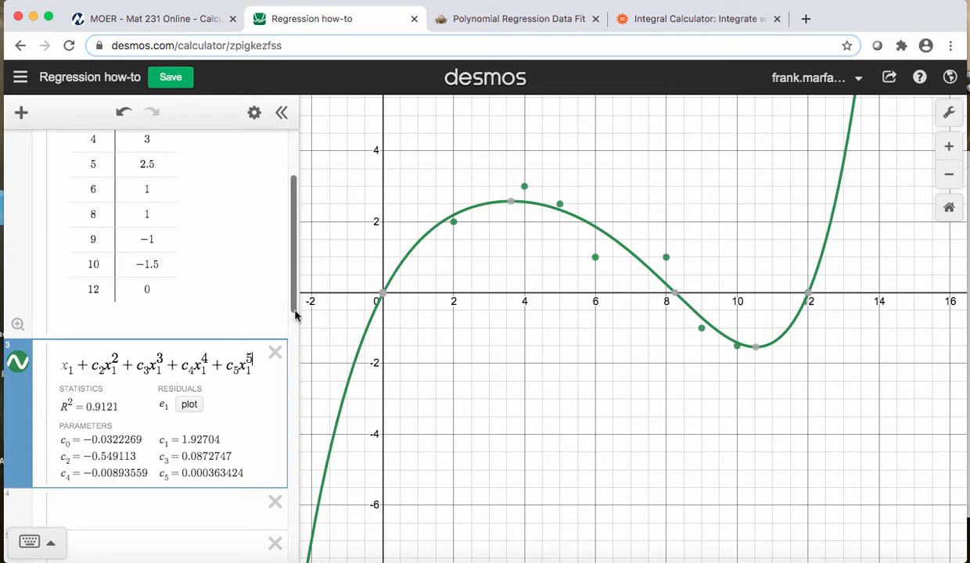
pyautogui.scroll(-4, 291, 313)
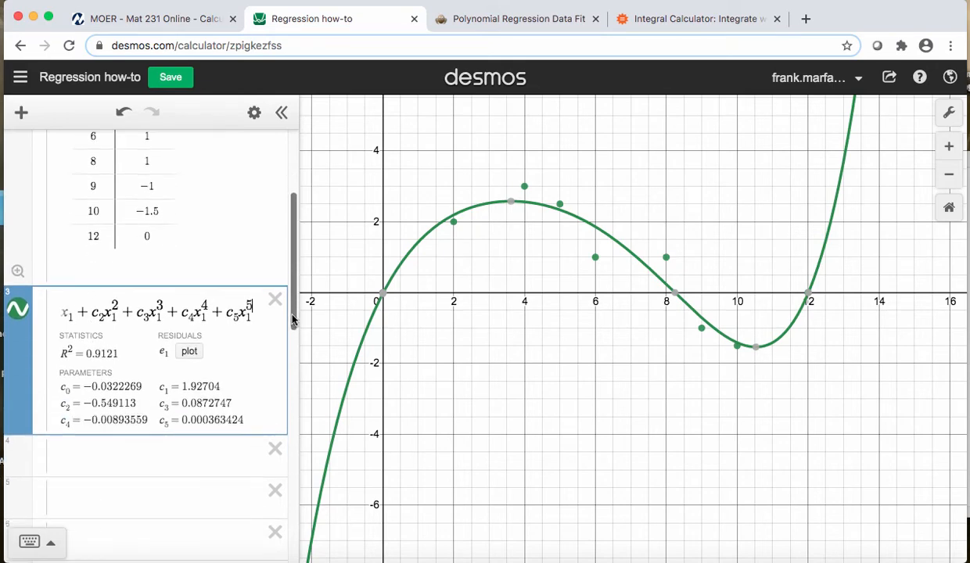
pyautogui.click(274, 448)
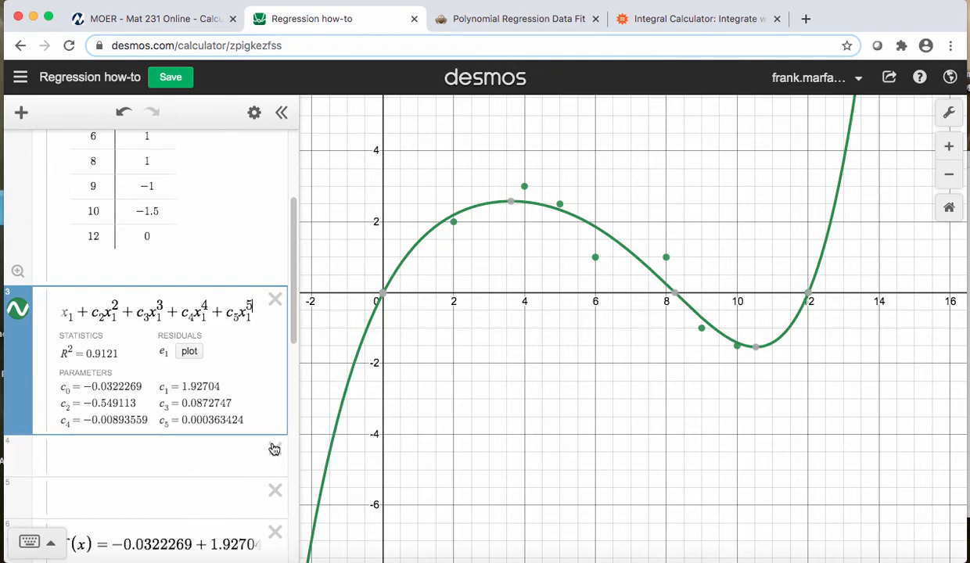
pyautogui.click(275, 448)
pyautogui.click(274, 448)
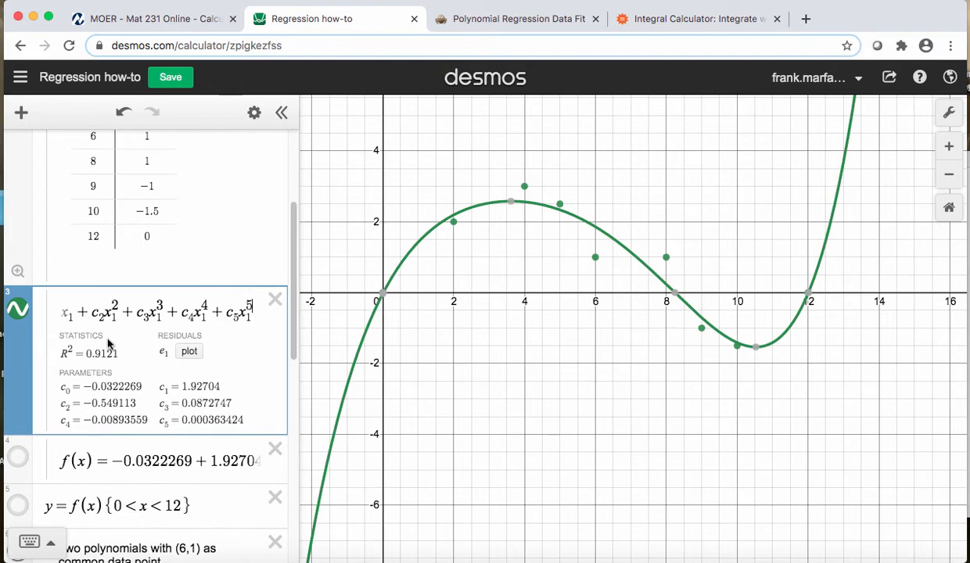
# Review the regression formula from its higher-degree terms back to y_1 at its start
pyautogui.click(83, 310)
pyautogui.press('Left')
pyautogui.press('Left')
pyautogui.press('Left')
pyautogui.press('Left')
pyautogui.press('Left')
pyautogui.press('Left')
pyautogui.press('Left')
pyautogui.press('Left')
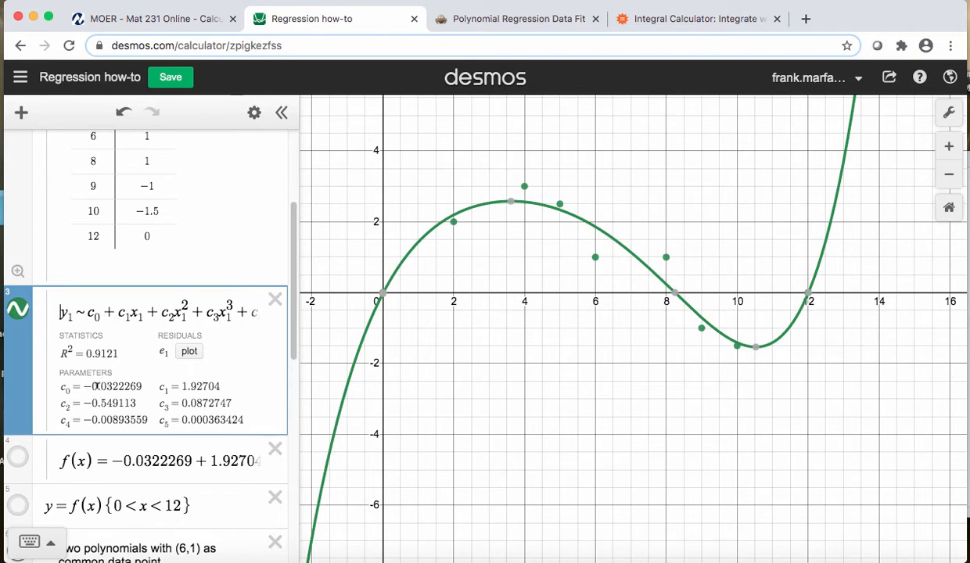
# Look through every term of the f(x) definition up to x^5 to compare its coefficients with the regression parameters
pyautogui.click(123, 460)
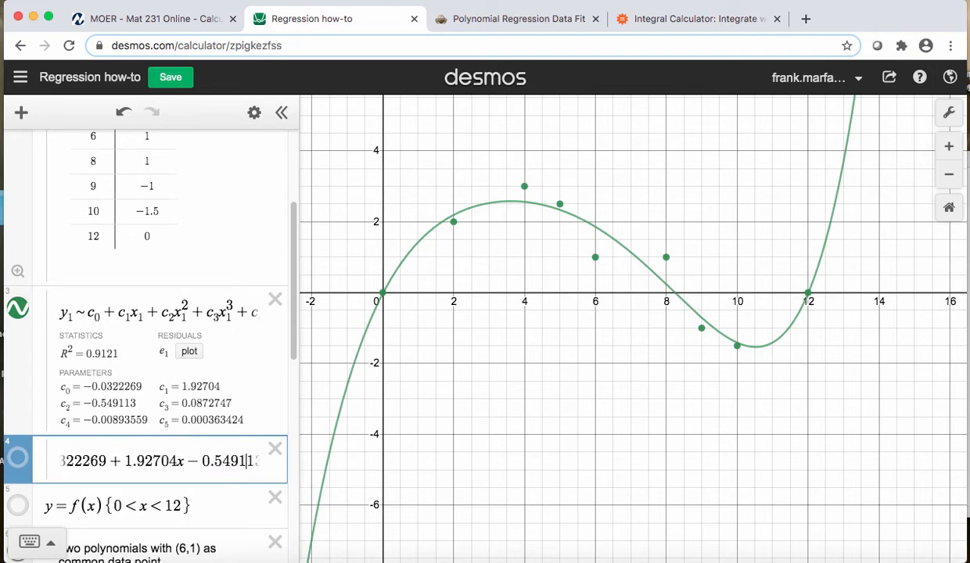
pyautogui.write('13x^2')
pyautogui.press('Right')
pyautogui.write('+ ')
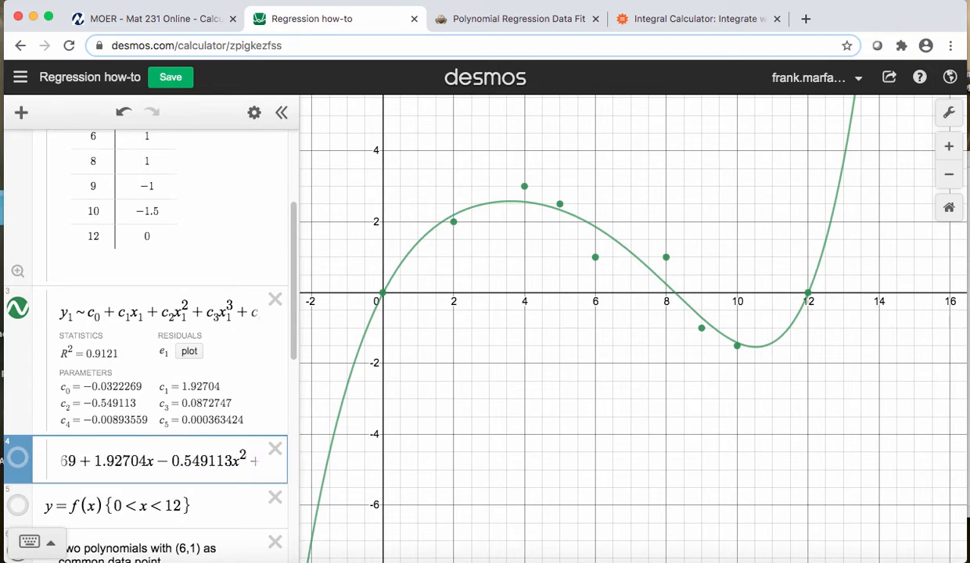
pyautogui.write('0.0872747x^3')
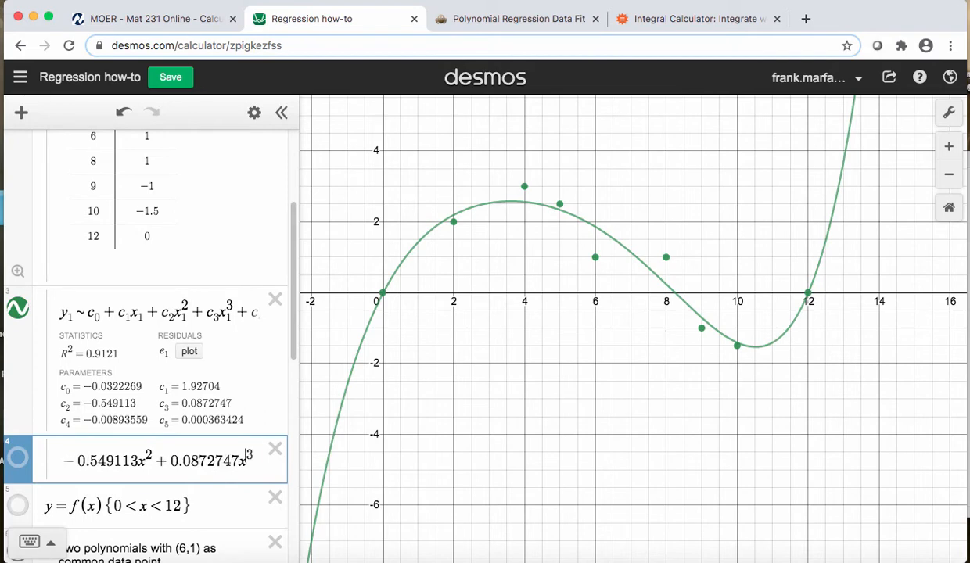
pyautogui.press('Right')
pyautogui.write('- ')
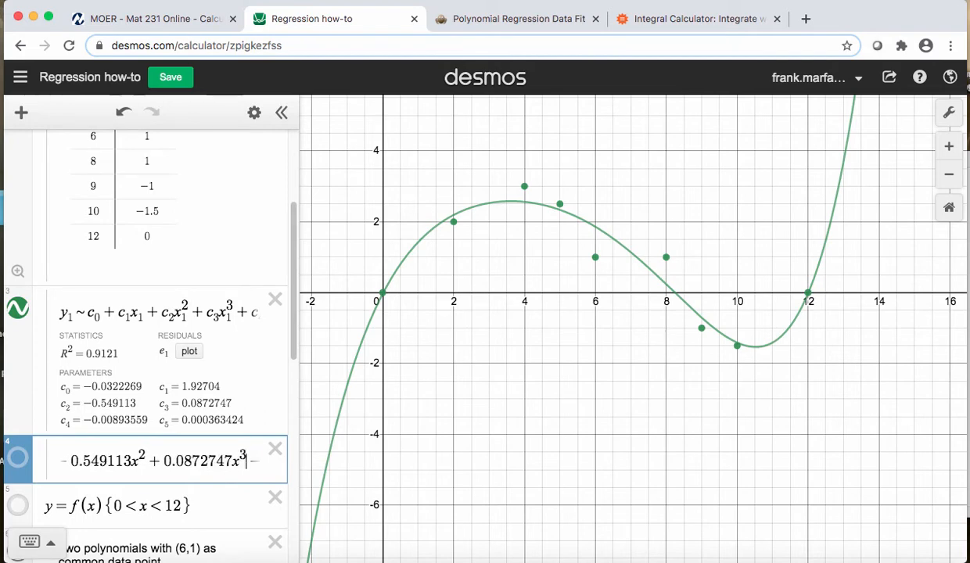
pyautogui.write('0.008')
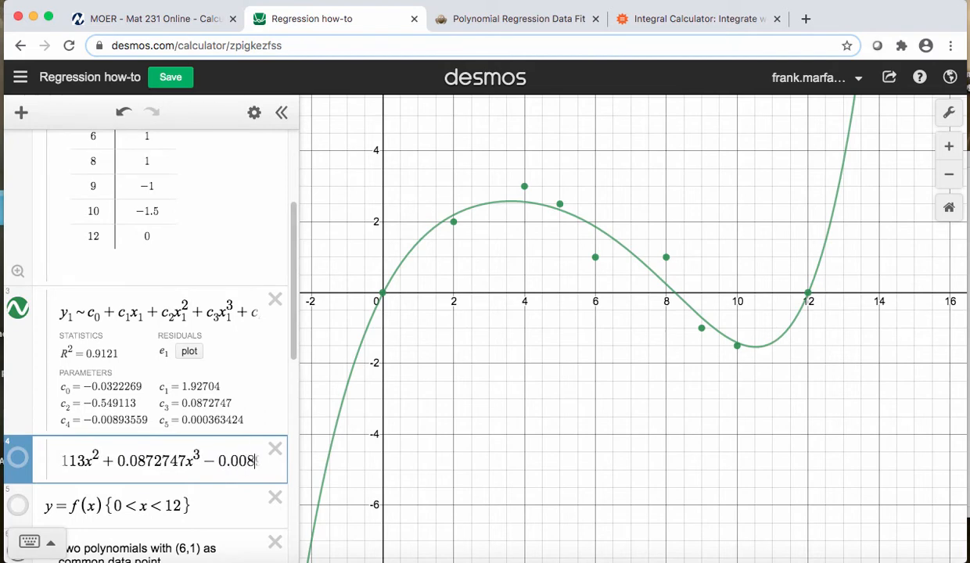
pyautogui.write('93559x^4')
pyautogui.press('Right')
pyautogui.write('+')
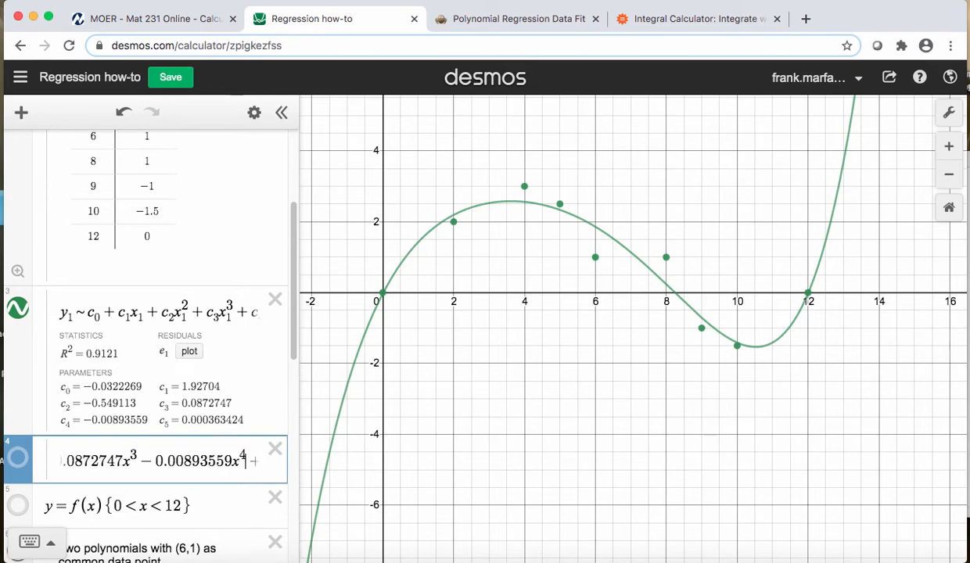
pyautogui.write(' 0.000363424x^5')
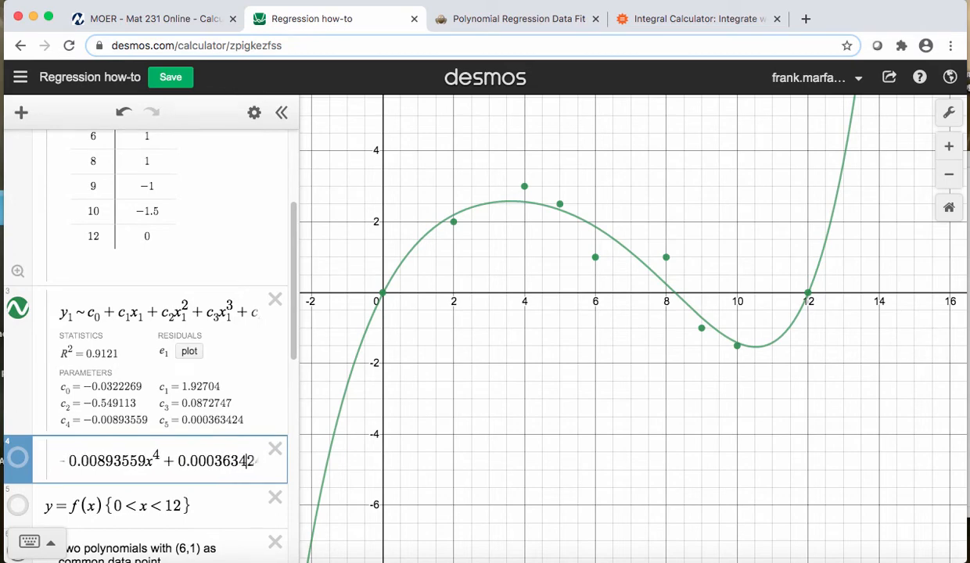
pyautogui.press('Right')
pyautogui.press('Right')
pyautogui.press('Right')
pyautogui.press('Right')
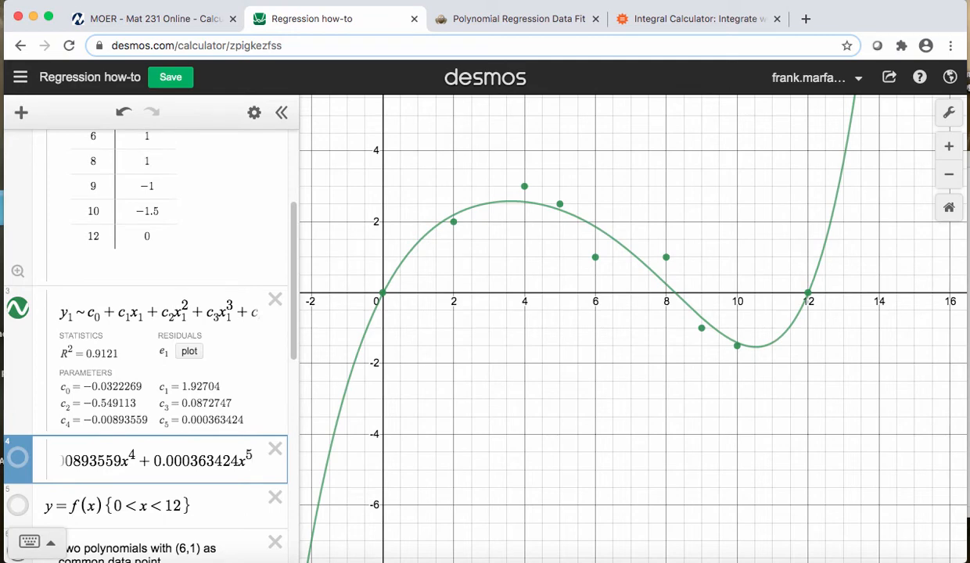
pyautogui.press('Left')
pyautogui.press('Left')
pyautogui.press('Left')
pyautogui.press('Left')
pyautogui.press('Left')
pyautogui.press('Left')
pyautogui.press('Left')
pyautogui.press('Left')
pyautogui.press('Left')
pyautogui.press('Left')
pyautogui.press('Left')
pyautogui.press('Left')
pyautogui.press('Left')
pyautogui.press('Left')
pyautogui.press('Left')
pyautogui.press('Left')
pyautogui.press('Left')
pyautogui.press('Left')
pyautogui.press('Left')
pyautogui.press('Left')
pyautogui.press('Left')
pyautogui.press('Left')
pyautogui.press('Left')
pyautogui.press('Left')
pyautogui.press('Left')
pyautogui.press('Left')
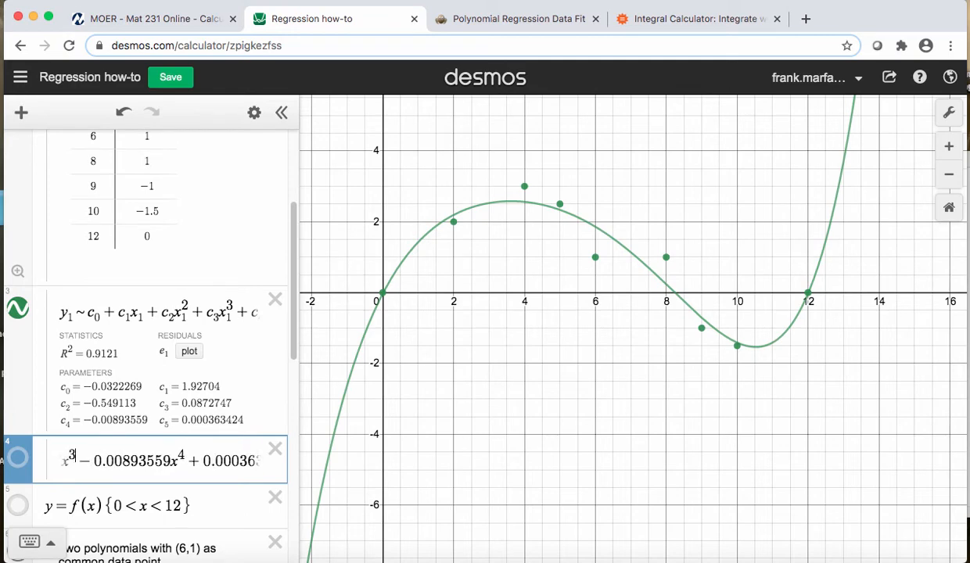
# Alternately show and hide the f(x) curve and the regression curve to compare them, leaving both displayed
pyautogui.click(19, 460)
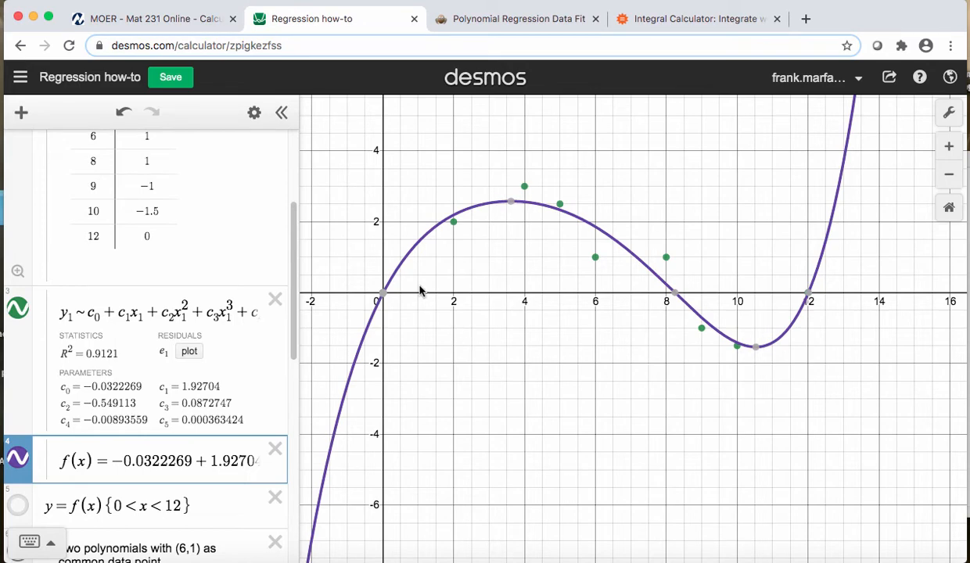
pyautogui.click(13, 457)
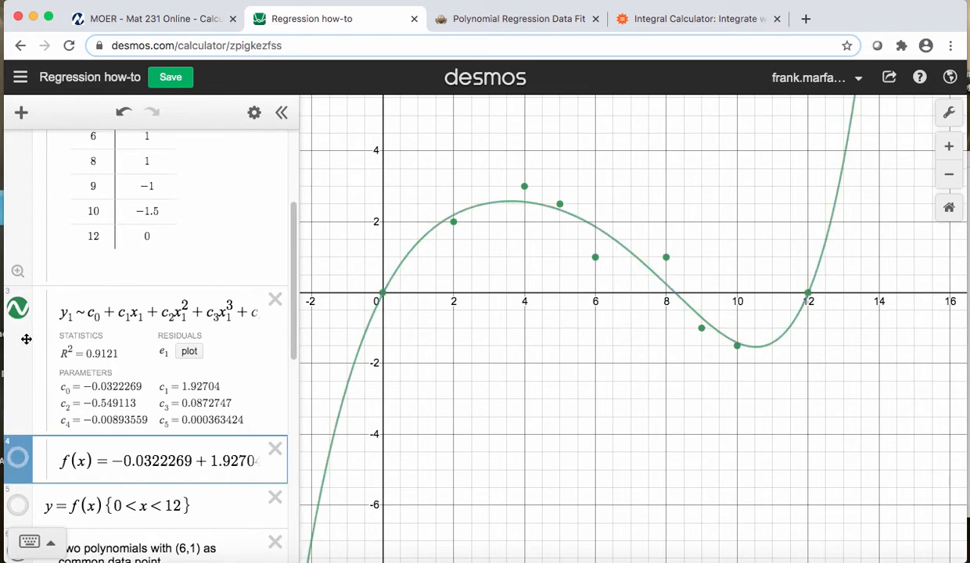
pyautogui.click(17, 307)
pyautogui.click(17, 458)
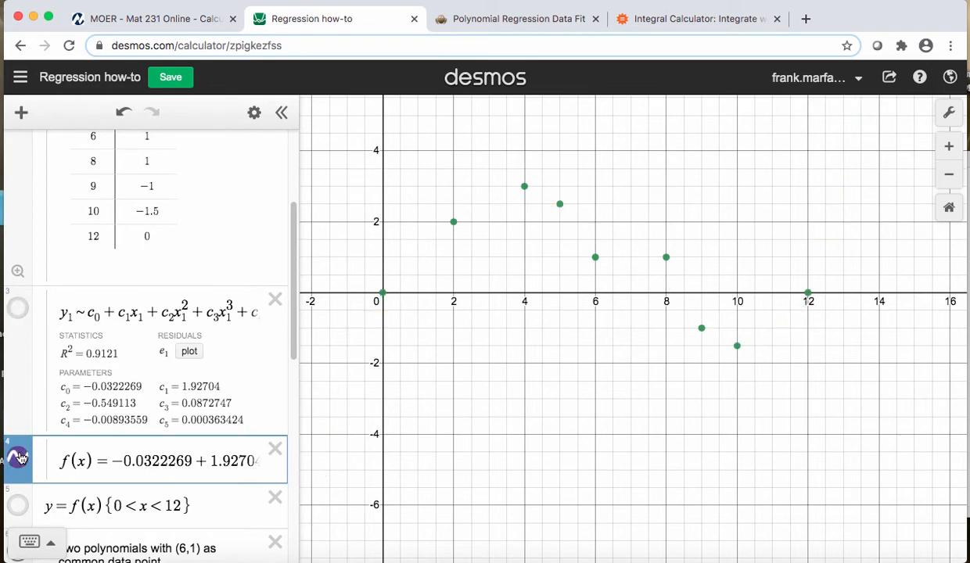
pyautogui.click(18, 307)
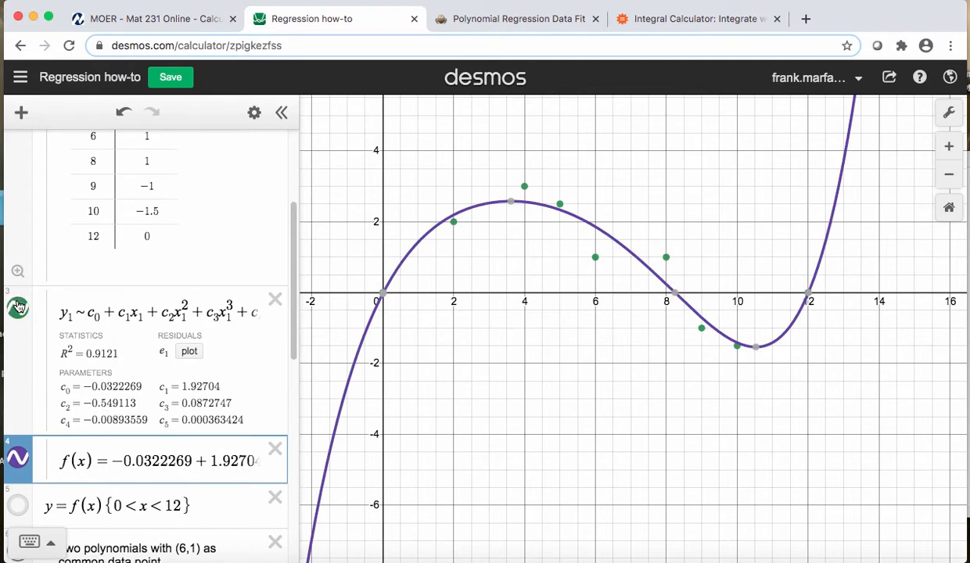
pyautogui.click(18, 307)
pyautogui.click(18, 307)
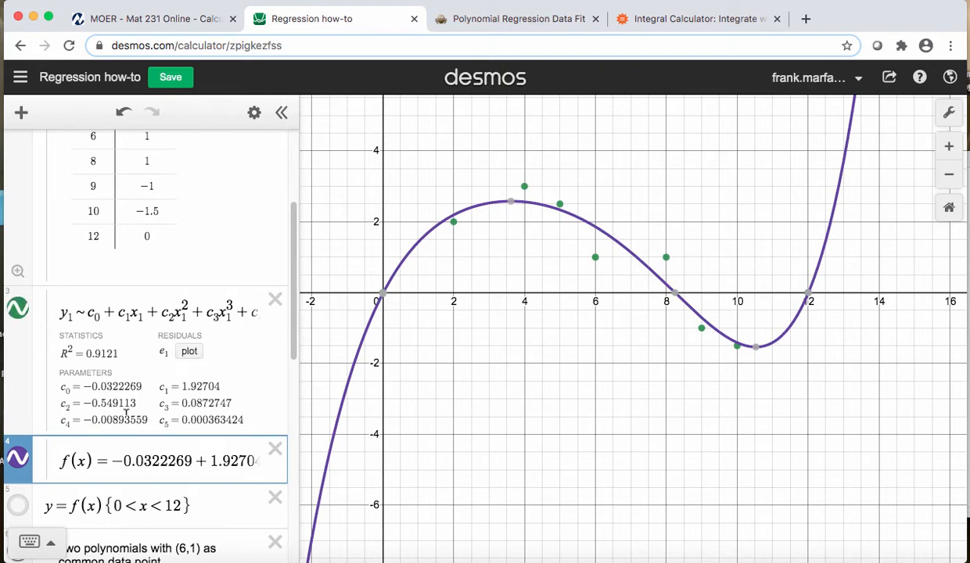
# Try 2.92704 as the coefficient of x in f(x), and restore it to 1.92704
pyautogui.click(217, 461)
pyautogui.press('BackSpace')
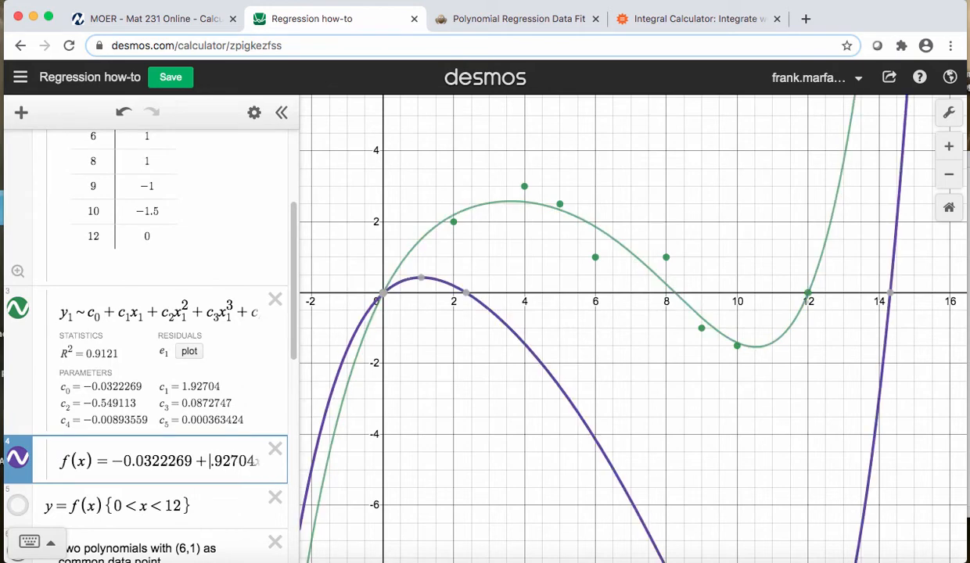
pyautogui.write('2')
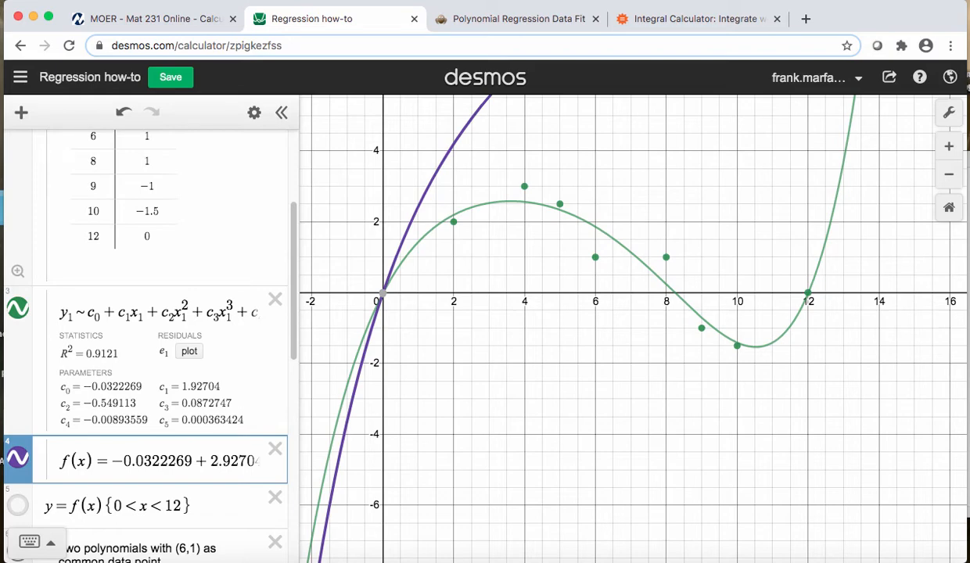
pyautogui.press('BackSpace')
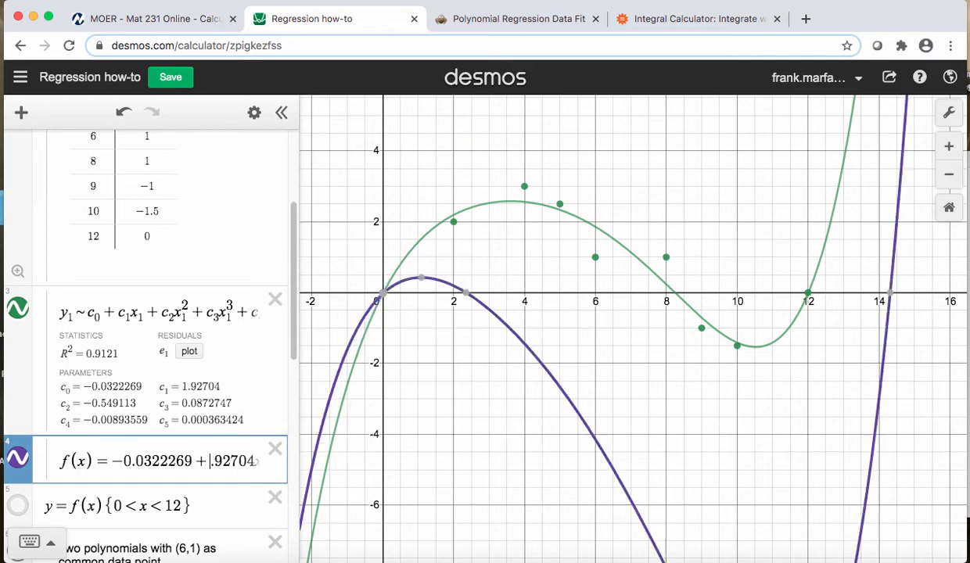
pyautogui.write('1')
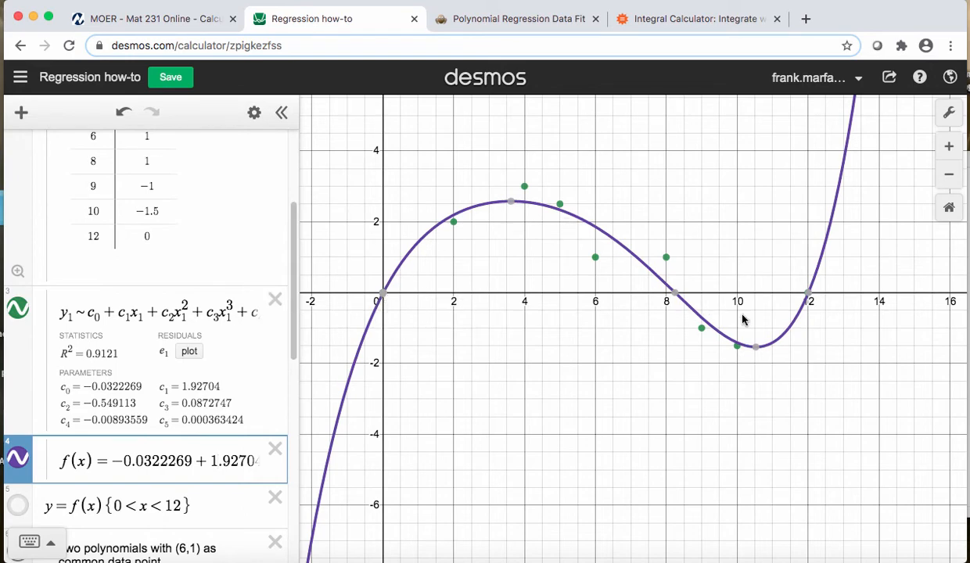
# Show the restricted curve y=f(x){0<x<12} and hide both the full f(x) curve and the regression curve
pyautogui.click(20, 506)
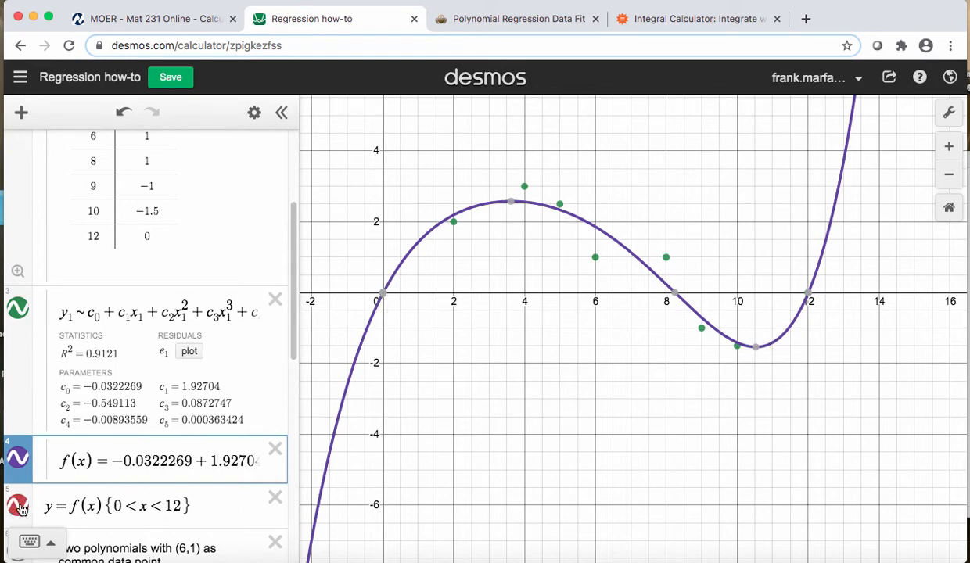
pyautogui.click(18, 460)
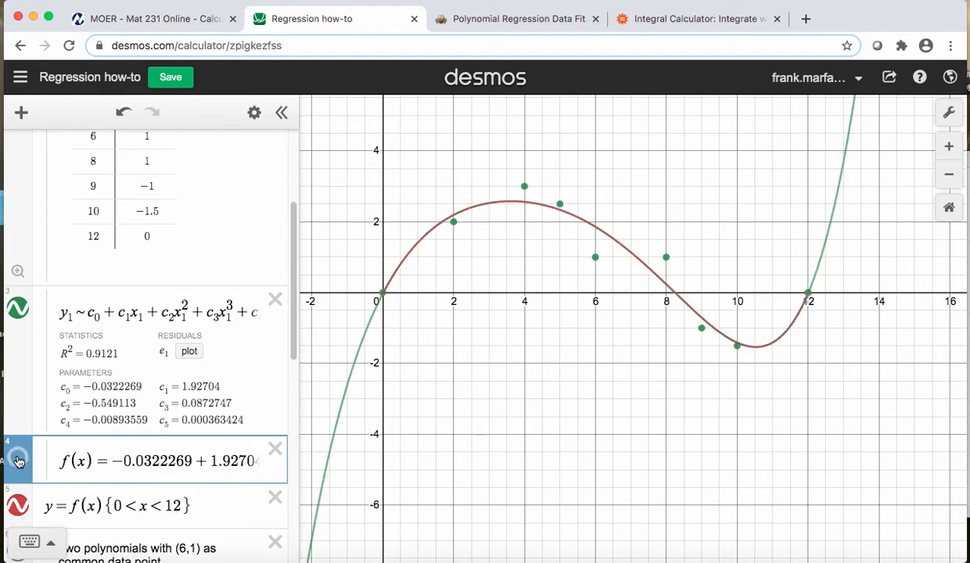
pyautogui.click(16, 311)
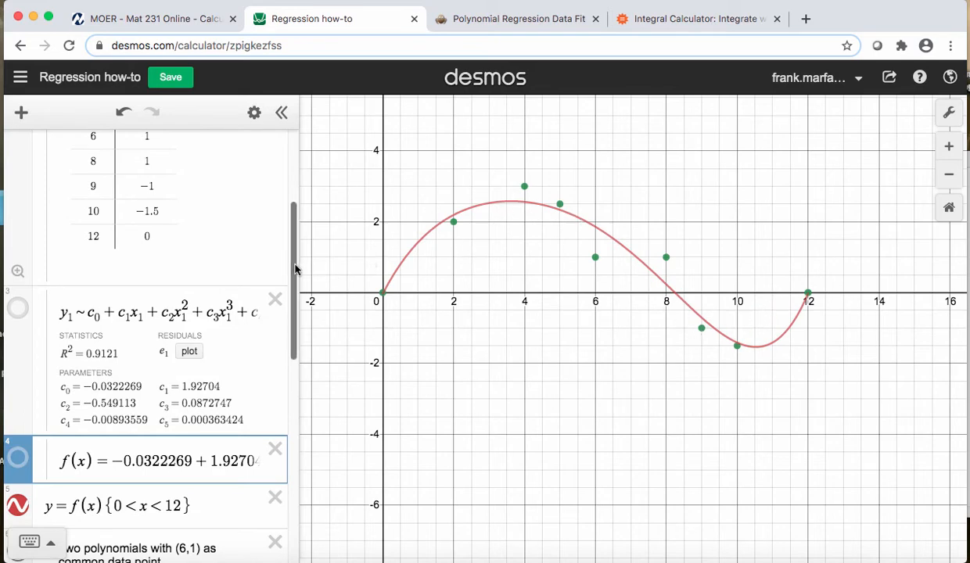
# Hide the y_1 data points of the table in the One polynomial folder and collapse that folder
pyautogui.moveTo(295, 269); pyautogui.dragTo(294, 198)
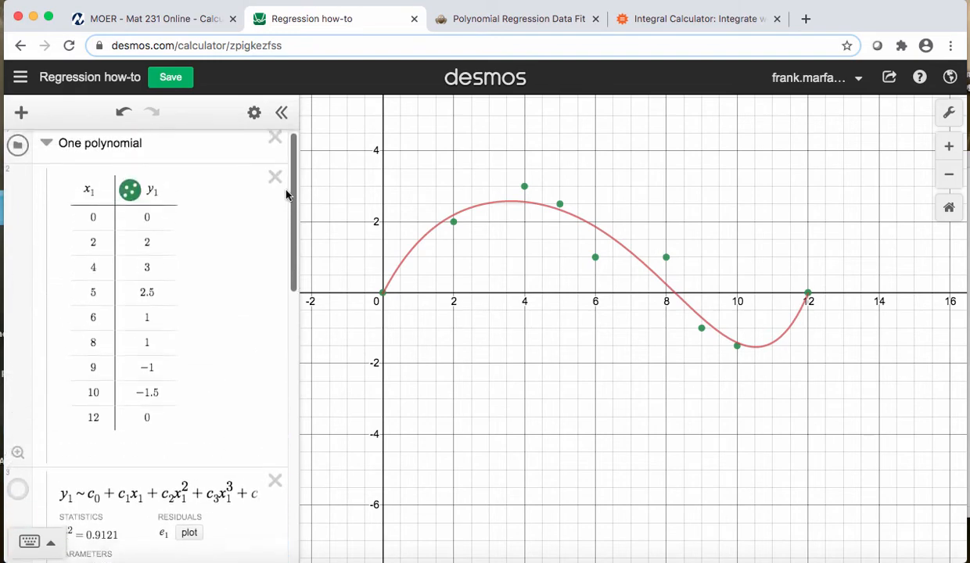
pyautogui.click(46, 149)
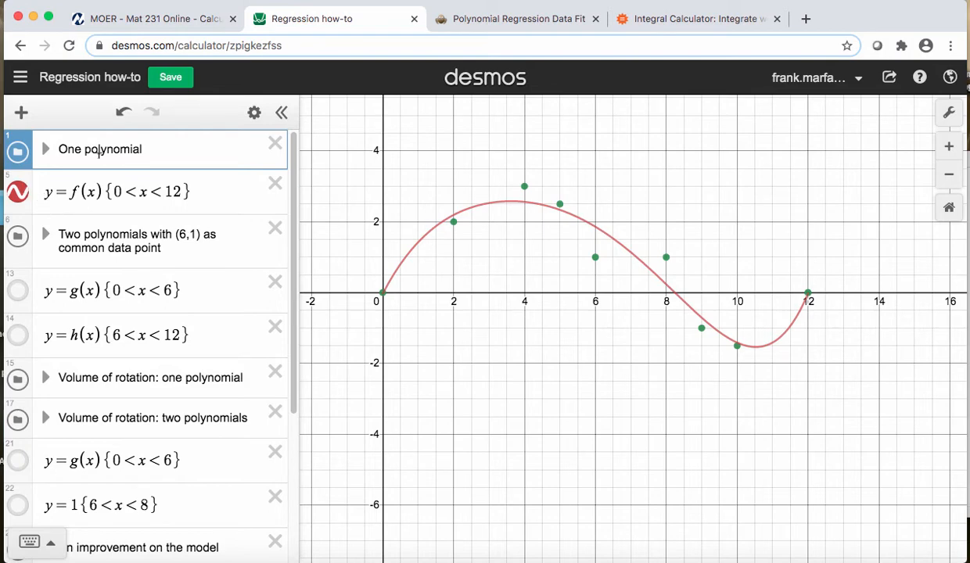
pyautogui.click(44, 148)
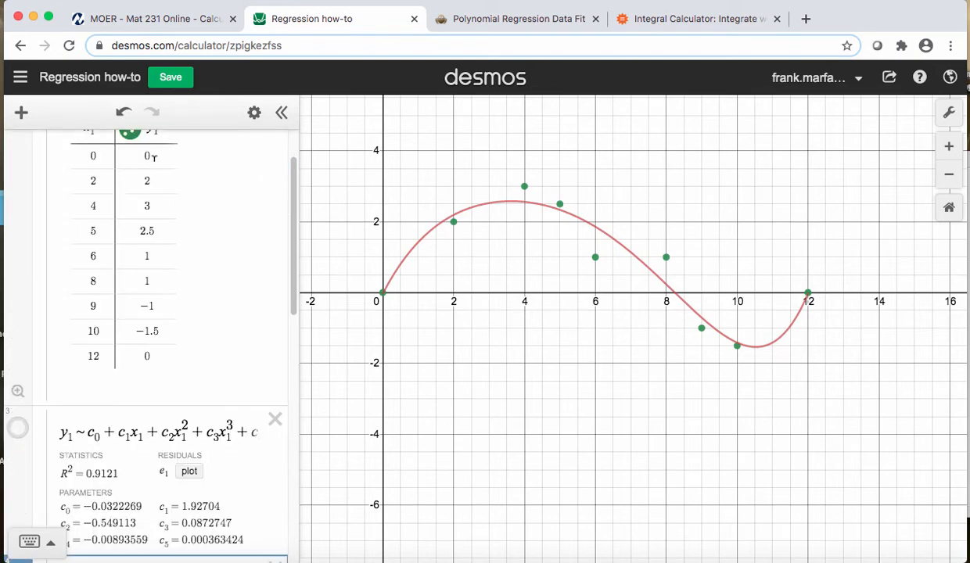
pyautogui.click(127, 132)
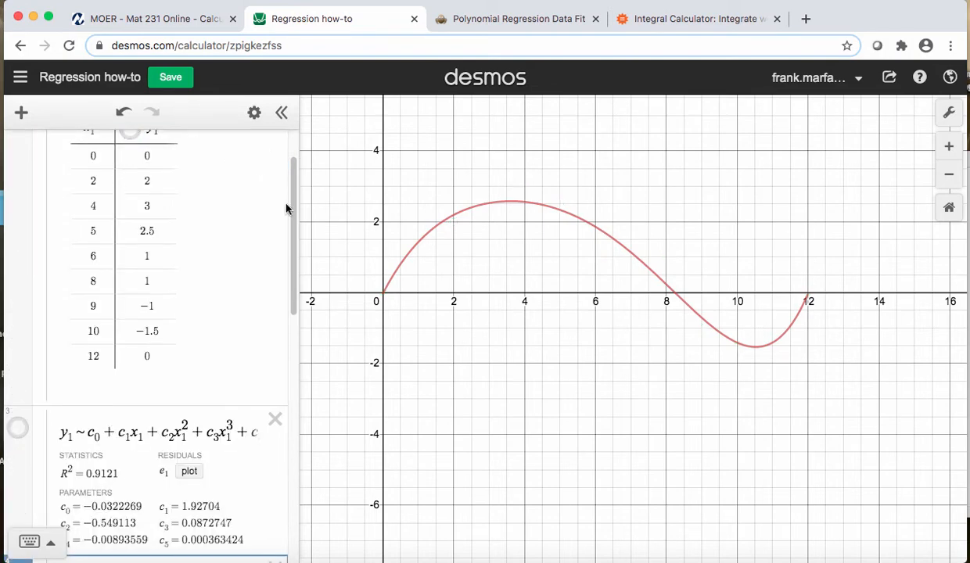
pyautogui.scroll(2, 286, 208)
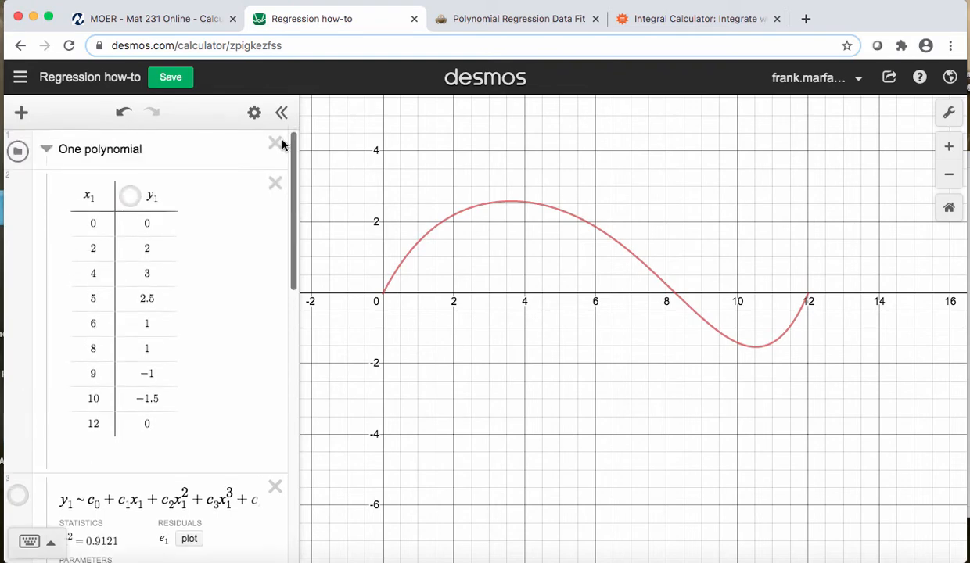
pyautogui.click(46, 149)
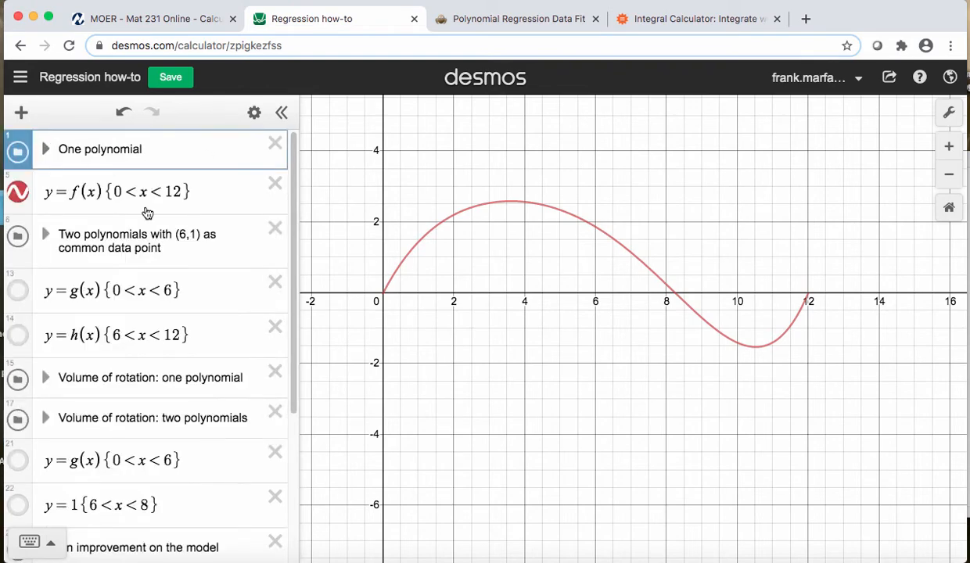
# Expand the folder of two polynomials sharing the point (6,1), show its y_2 data points, and hide the curve y=f(x){0<x<12}
pyautogui.click(46, 234)
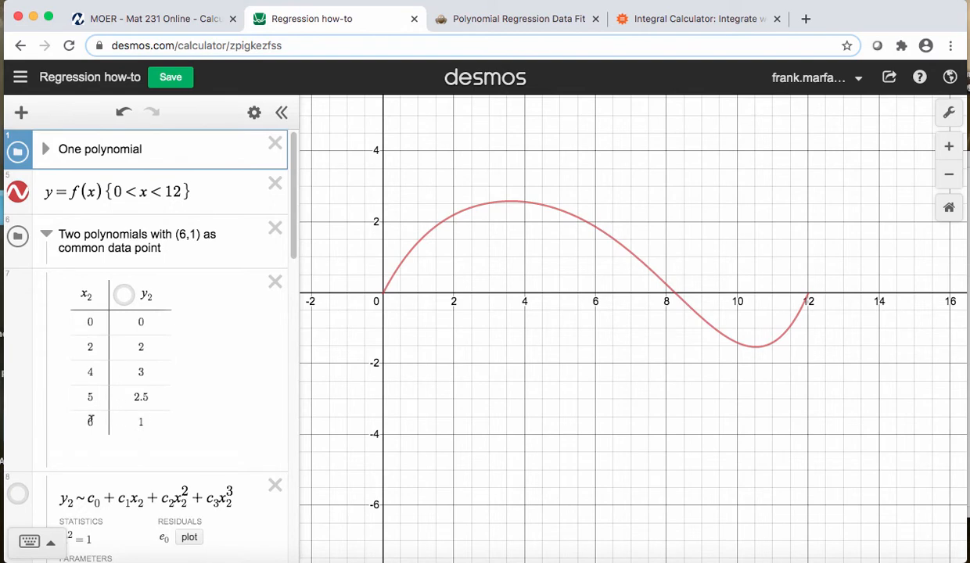
pyautogui.click(124, 295)
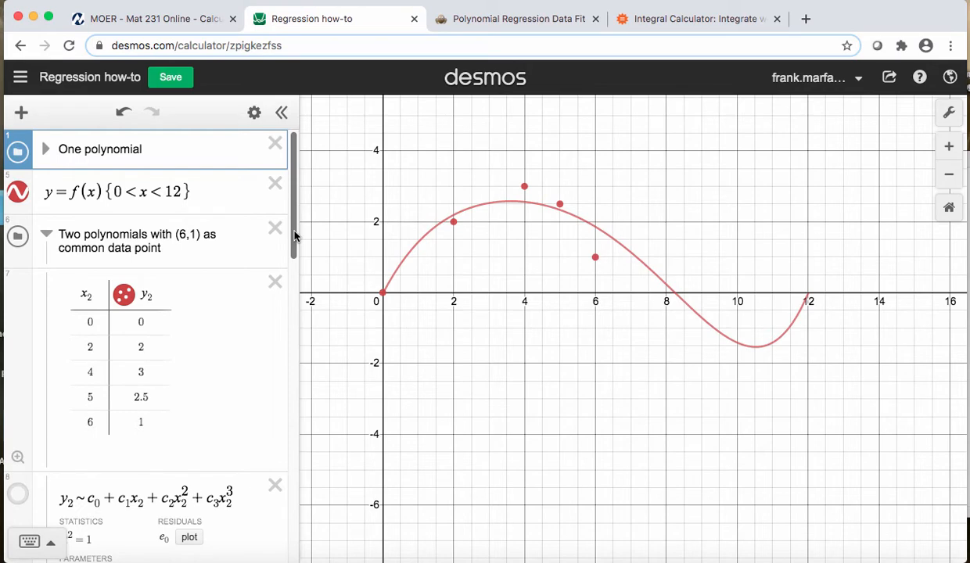
pyautogui.click(22, 194)
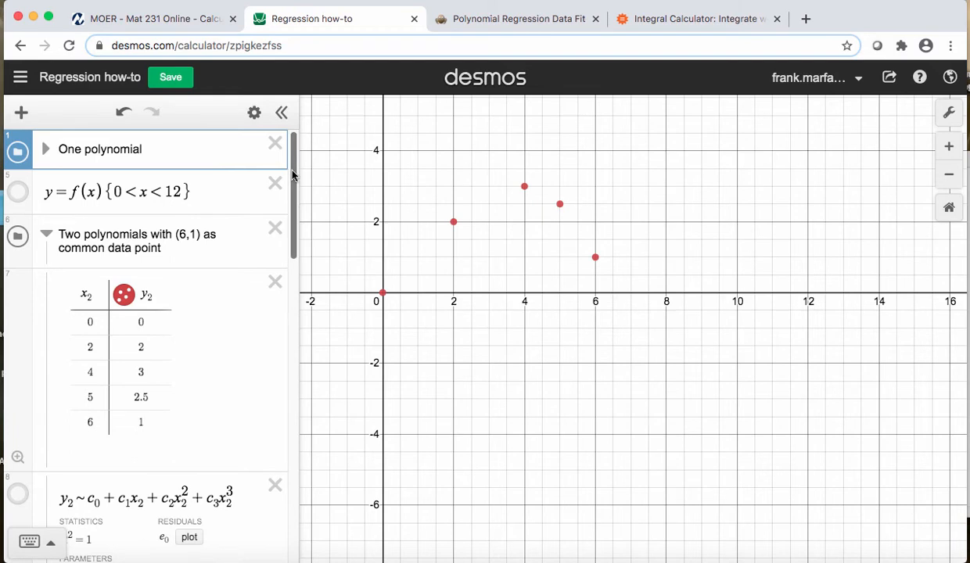
# Show the cubic regression curve fitted to the y_2 data points
pyautogui.scroll(-2, 292, 175)
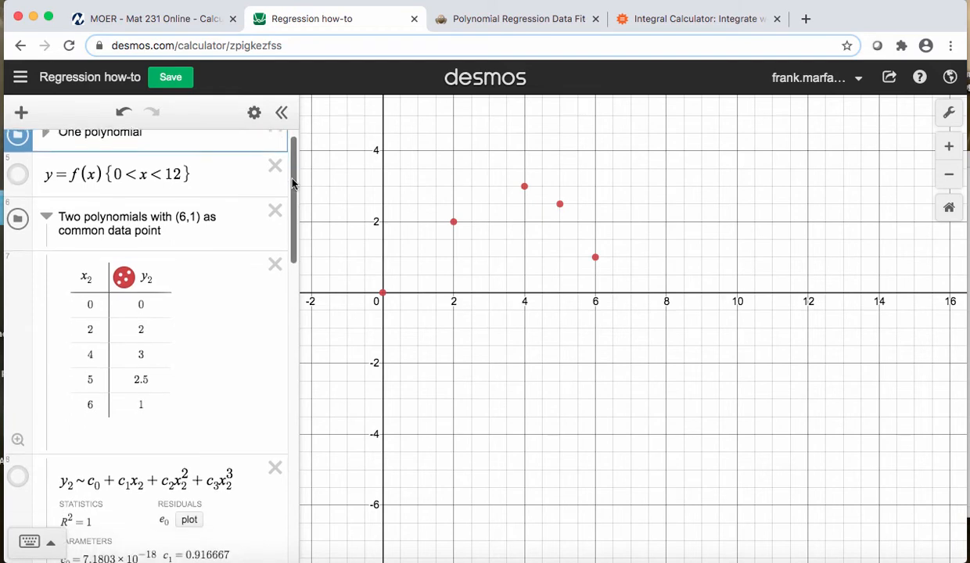
pyautogui.scroll(2, 291, 176)
pyautogui.scroll(-3, 291, 176)
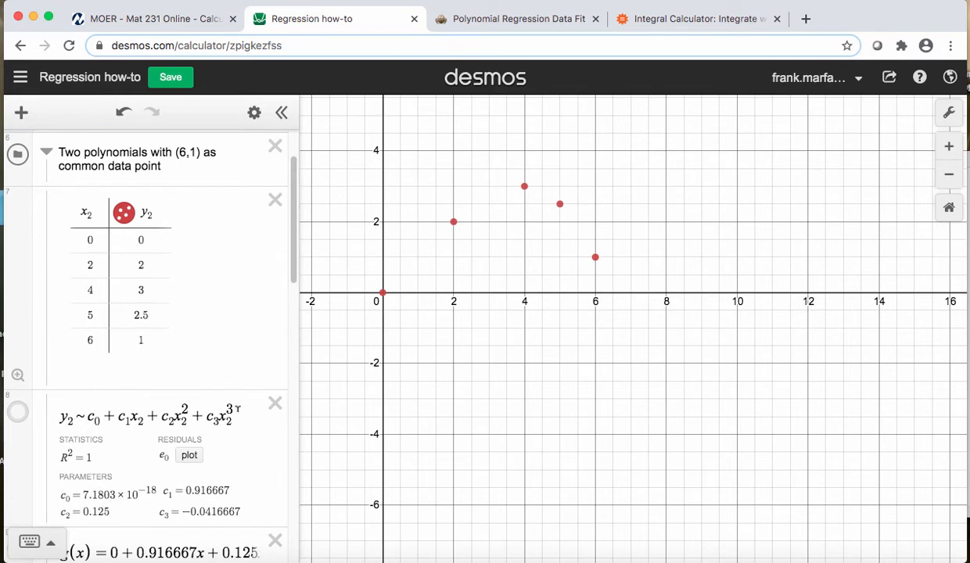
pyautogui.click(17, 412)
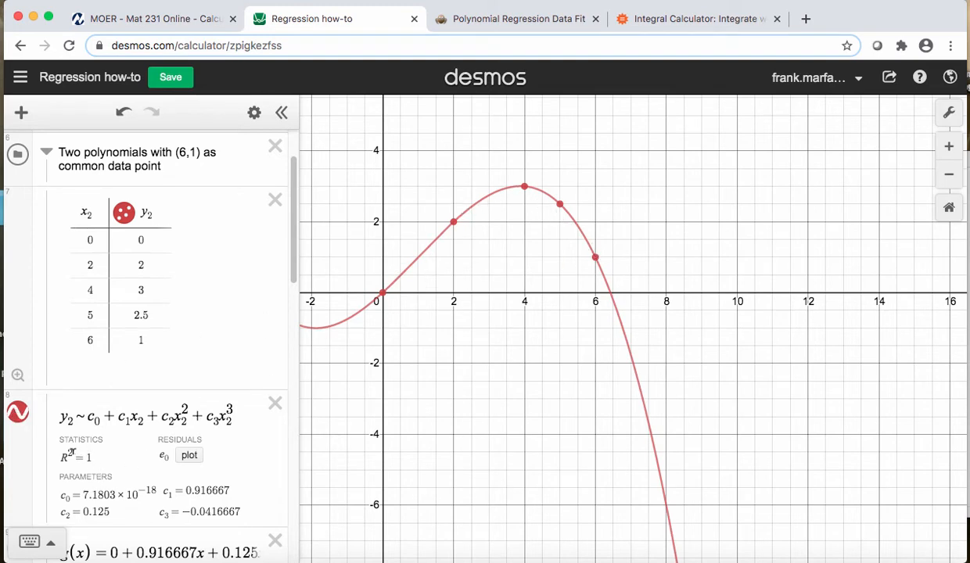
# Inspect the g(x) definition and toggle its graph on and off to compare it with the cubic regression curve, leaving g(x) hidden
pyautogui.moveTo(291, 267)
pyautogui.mouseDown()
pyautogui.moveTo(292, 289)
pyautogui.moveTo(292, 272)
pyautogui.mouseUp()
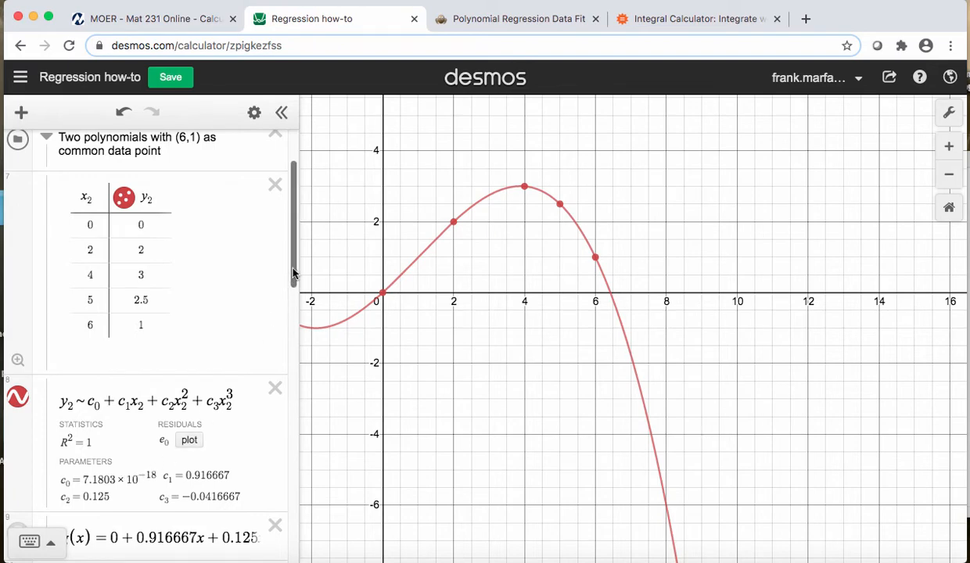
pyautogui.scroll(-5, 293, 272)
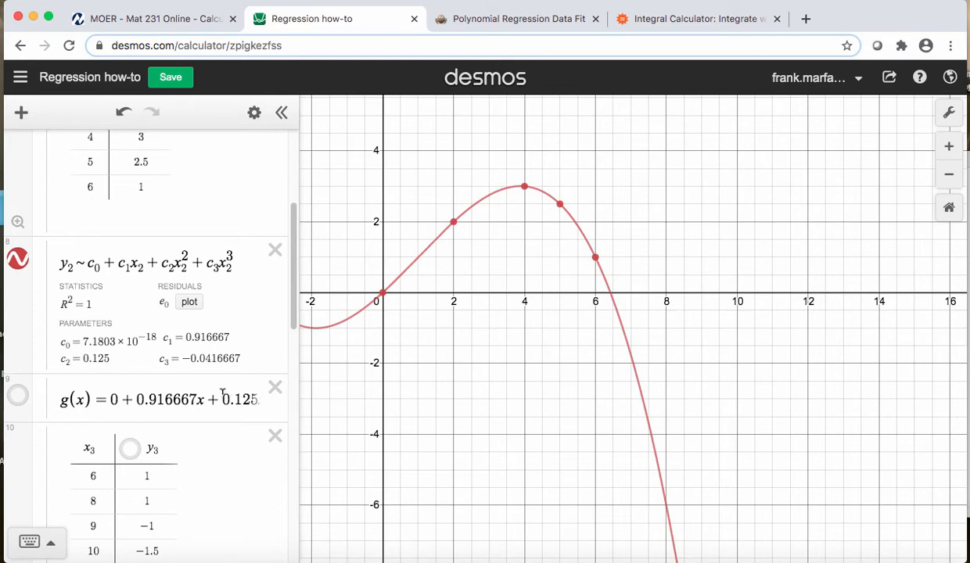
pyautogui.scroll(-3, 294, 317)
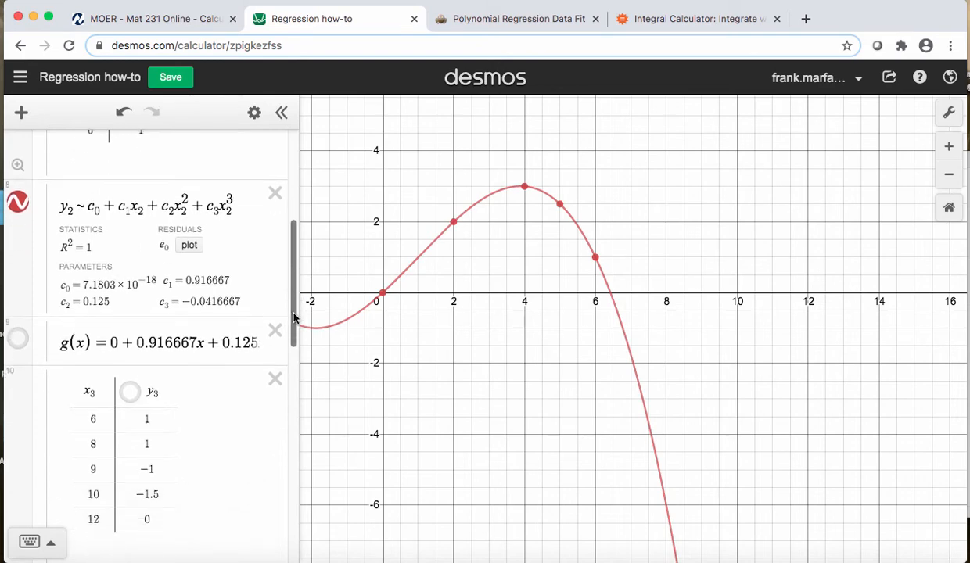
pyautogui.moveTo(294, 317); pyautogui.dragTo(294, 319)
pyautogui.moveTo(222, 335); pyautogui.dragTo(238, 335)
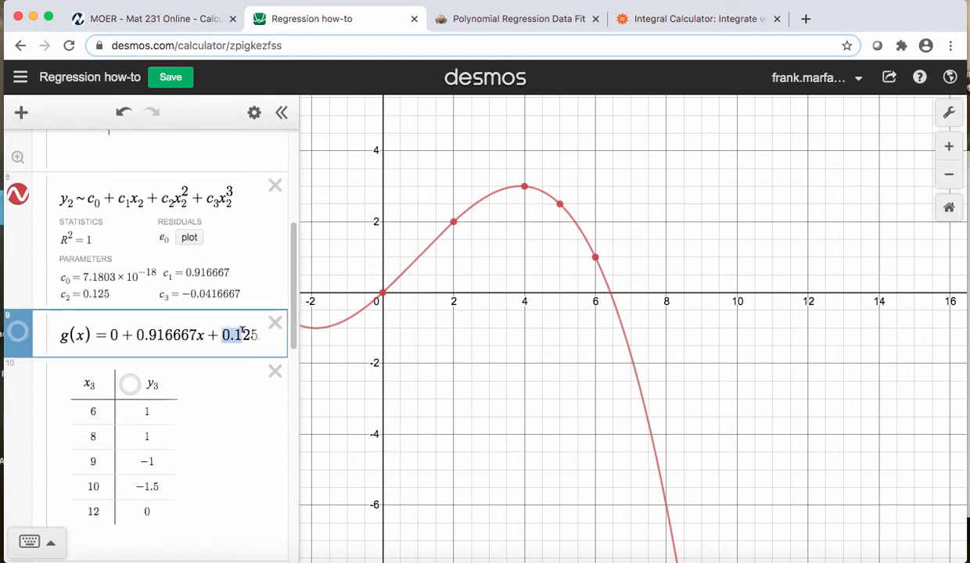
pyautogui.click(20, 335)
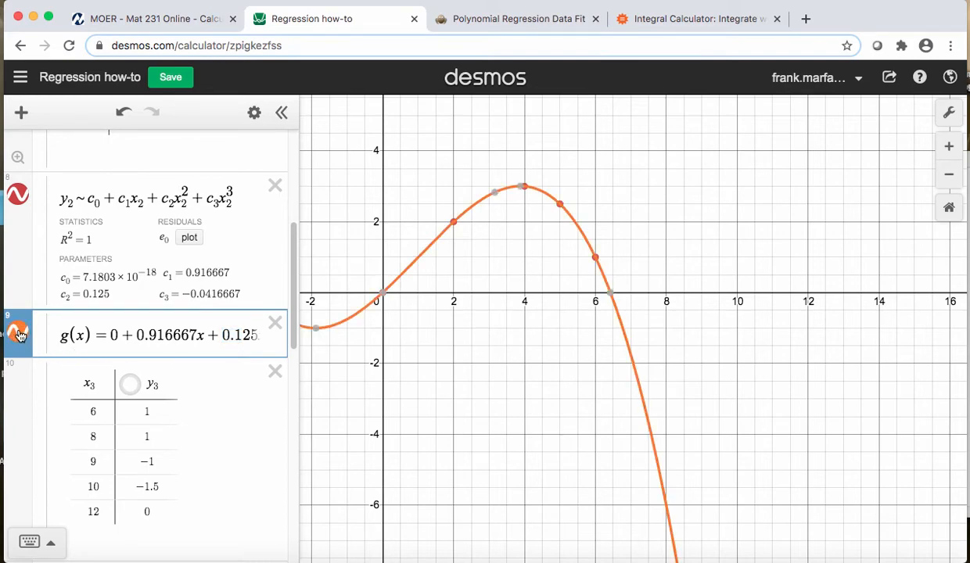
pyautogui.click(20, 335)
pyautogui.click(19, 335)
pyautogui.click(20, 335)
# Show the y_3 data points, hide the cubic regression curve, and show the quadratic regression curve for y_3
pyautogui.moveTo(288, 297); pyautogui.dragTo(288, 304)
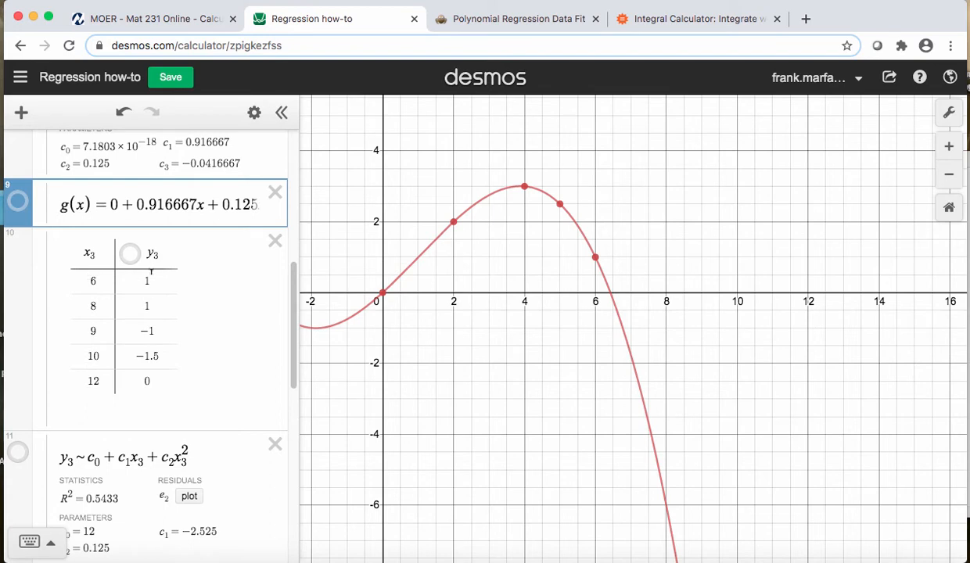
pyautogui.click(132, 254)
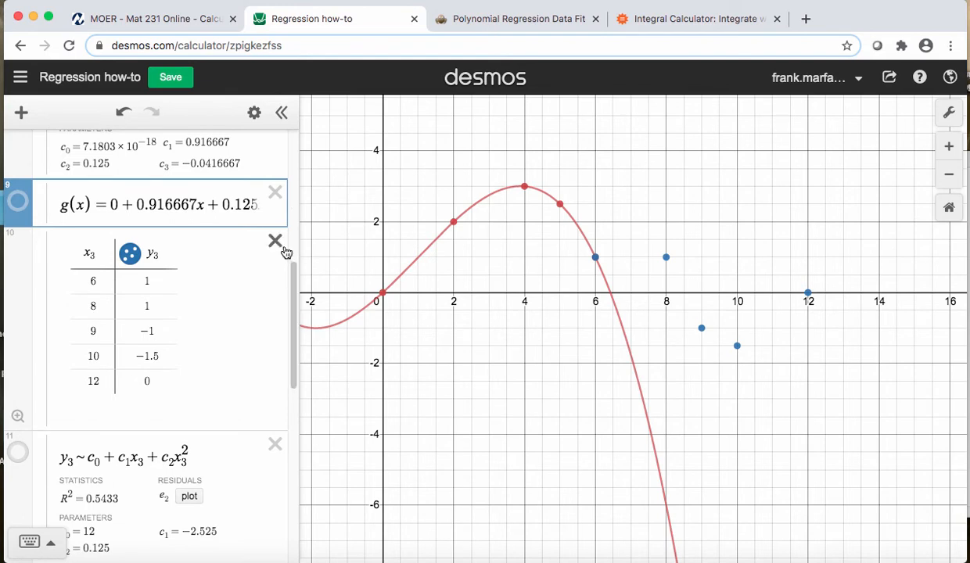
pyautogui.moveTo(287, 284); pyautogui.dragTo(286, 326)
pyautogui.click(18, 190)
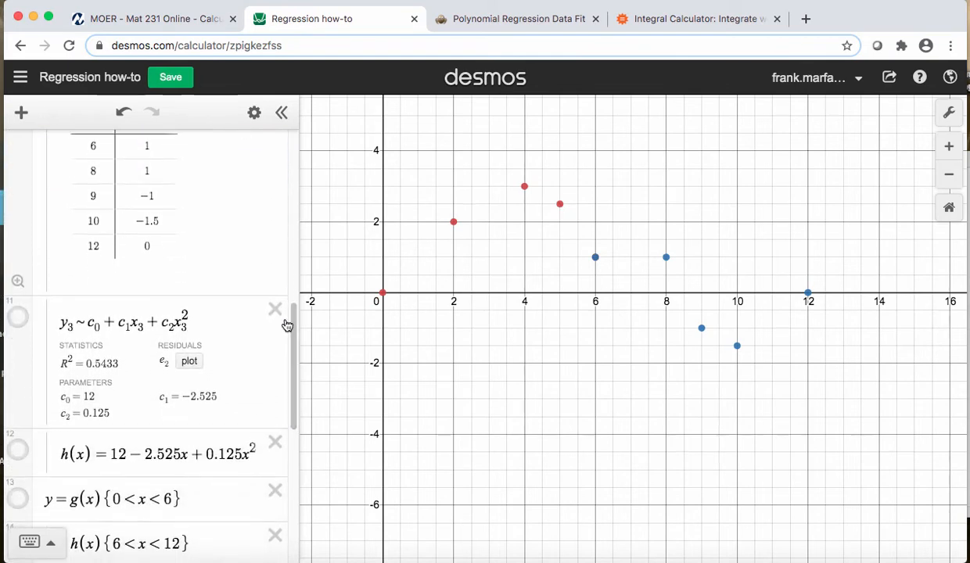
pyautogui.click(18, 319)
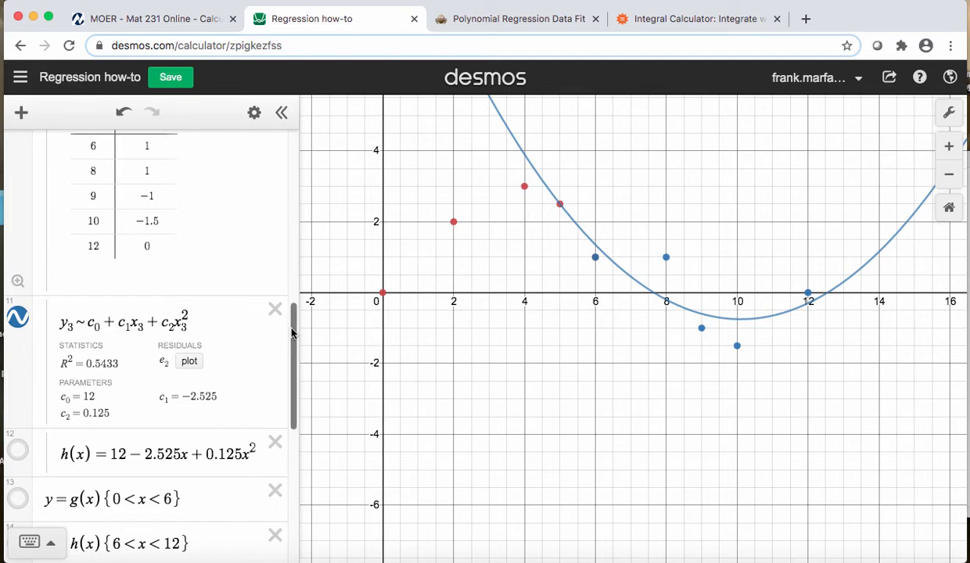
# Toggle the h(x) graph to compare it with the quadratic regression curve, leaving h(x) displayed
pyautogui.scroll(-2, 291, 332)
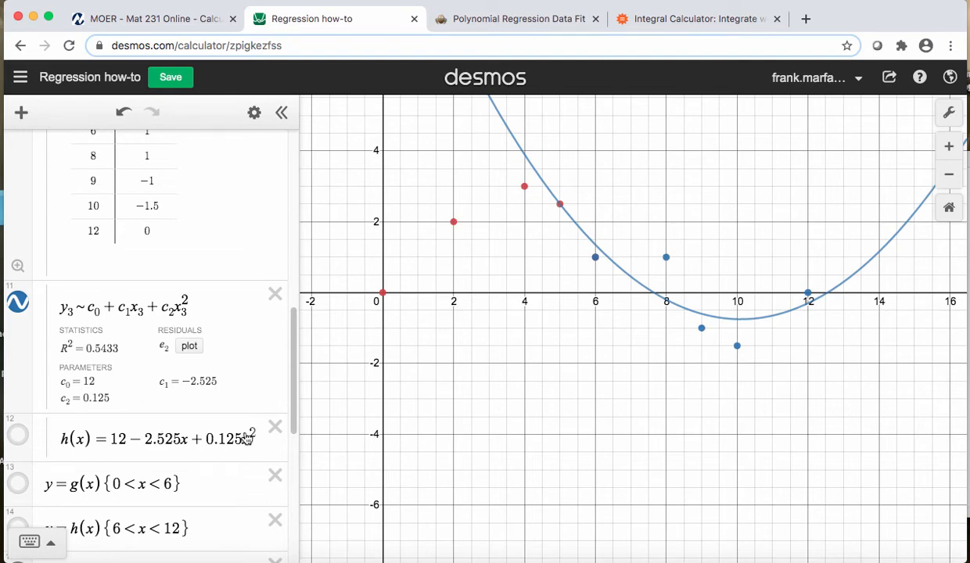
pyautogui.click(18, 436)
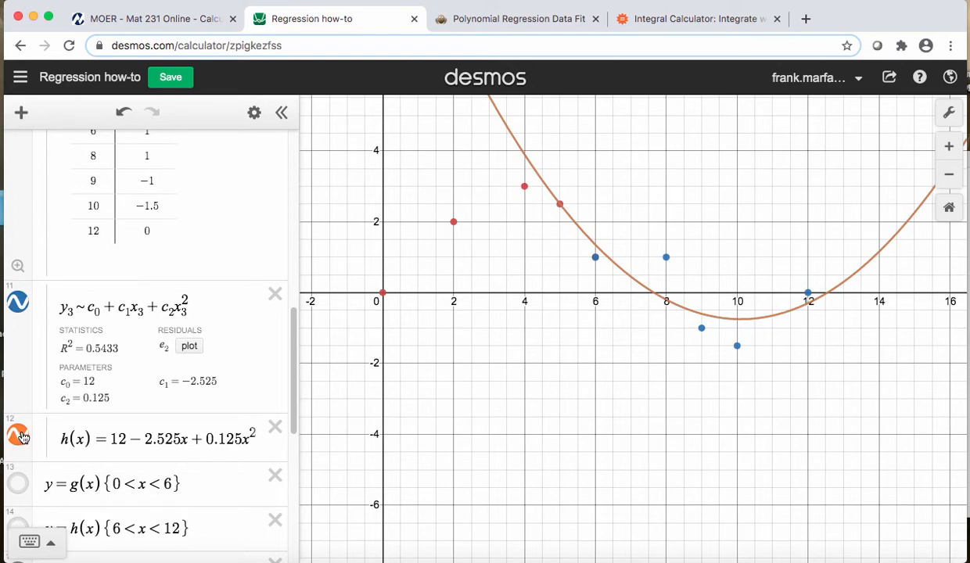
pyautogui.click(22, 438)
pyautogui.click(23, 438)
# Show the restricted curves y=g(x){0<x<6} and y=h(x){6<x<12}, and hide the full h(x) and quadratic regression curves
pyautogui.moveTo(296, 361); pyautogui.dragTo(294, 386)
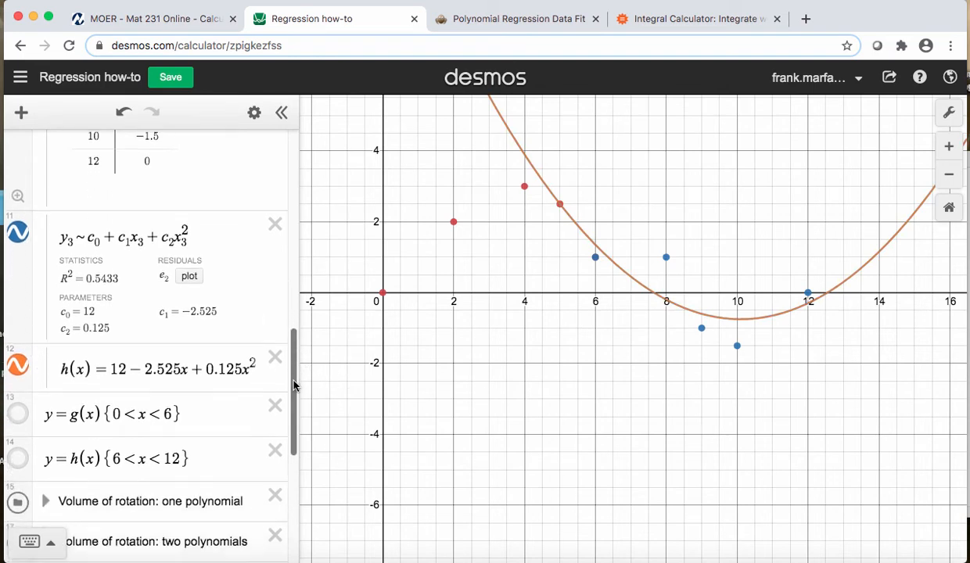
pyautogui.click(19, 412)
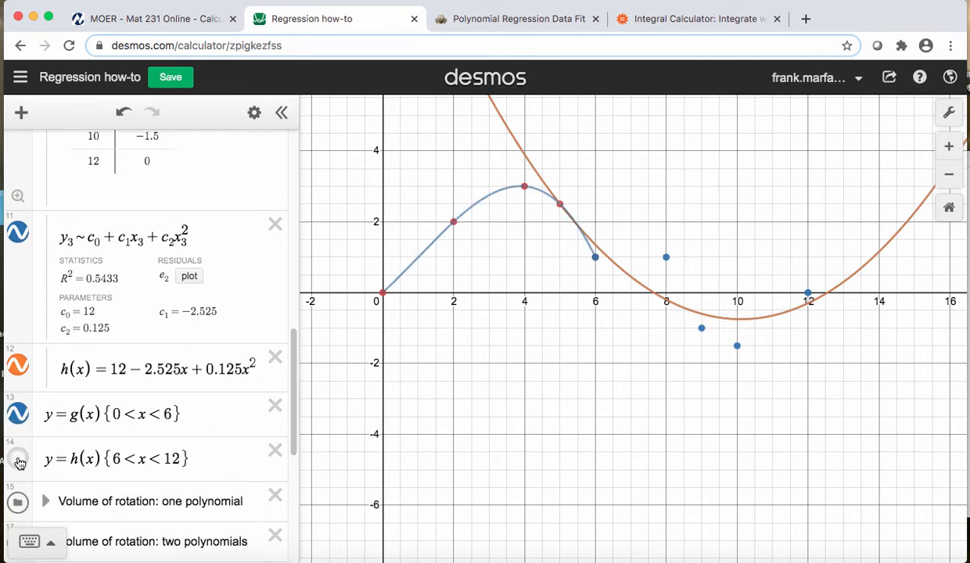
pyautogui.click(19, 460)
pyautogui.click(20, 364)
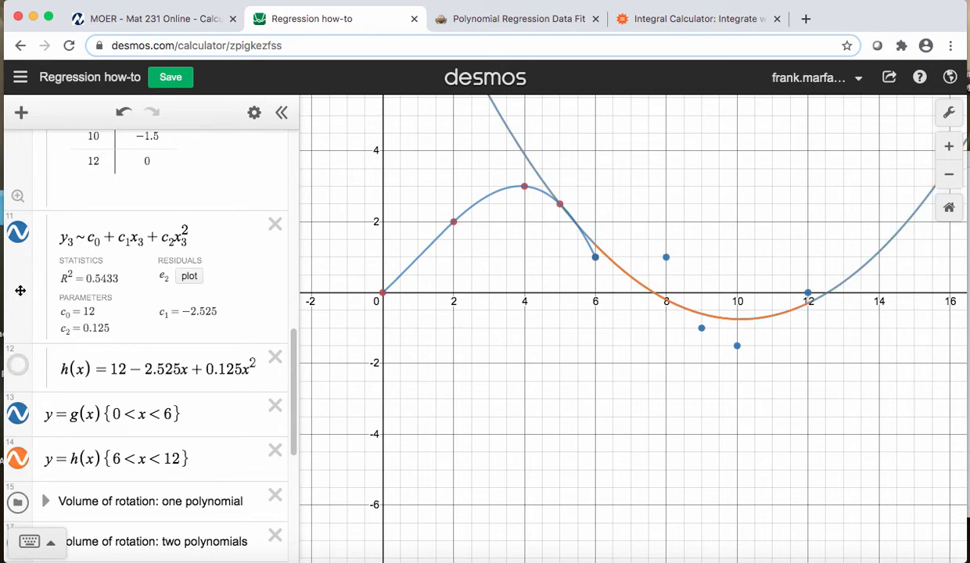
pyautogui.click(18, 239)
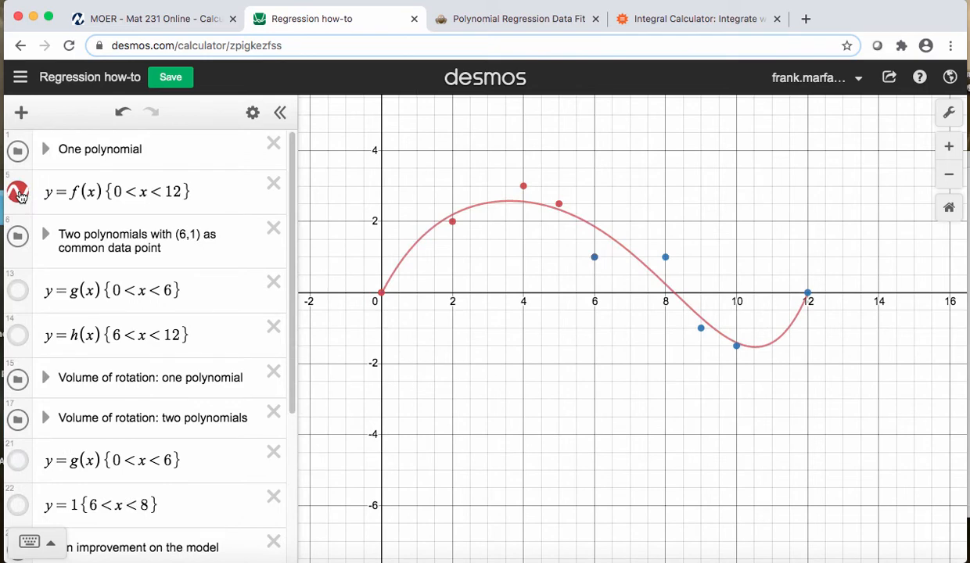
# Compare the models by toggling y=f(x){0<x<12} until it is hidden and showing y=g(x){0<x<6} and y=h(x){6<x<12} in its place
pyautogui.click(18, 193)
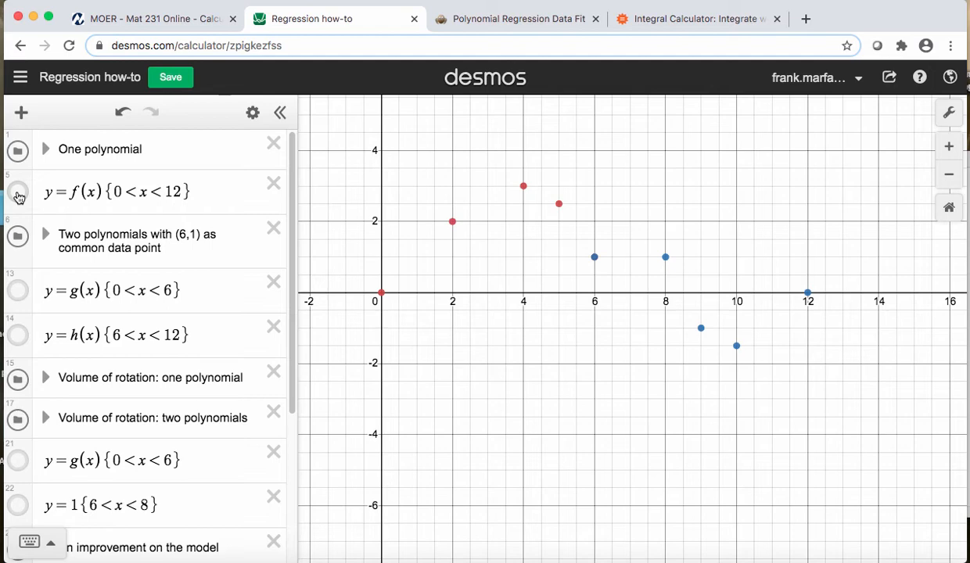
pyautogui.click(18, 194)
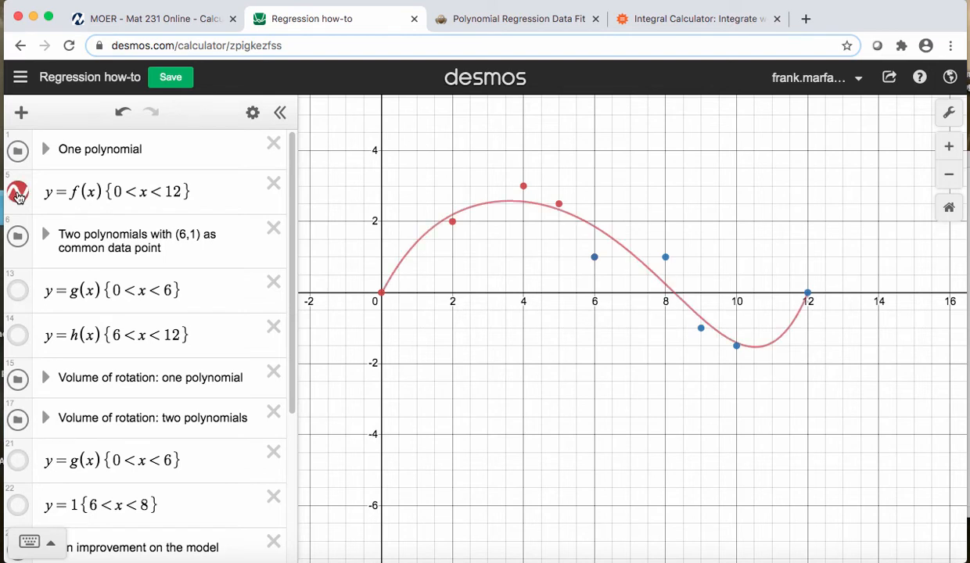
pyautogui.click(18, 193)
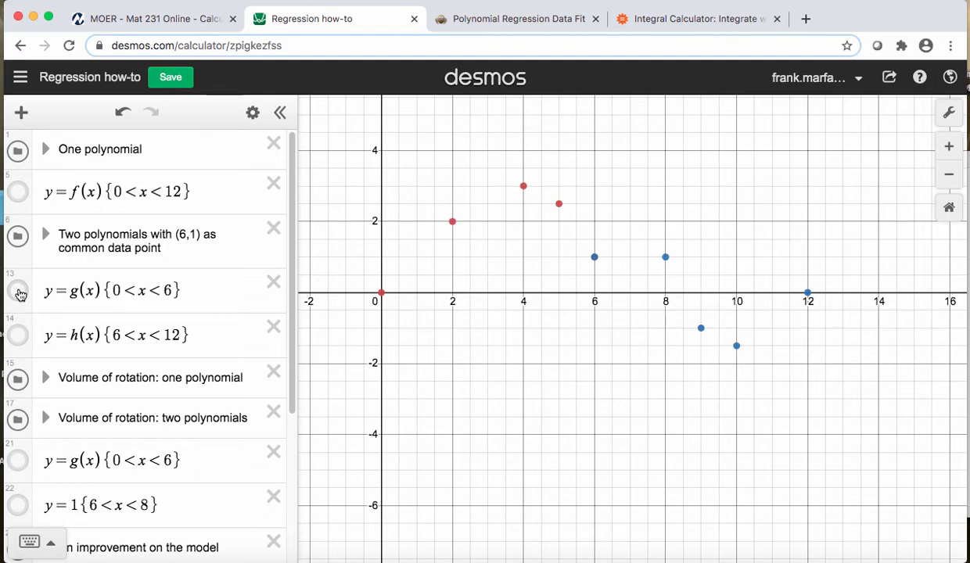
pyautogui.click(19, 291)
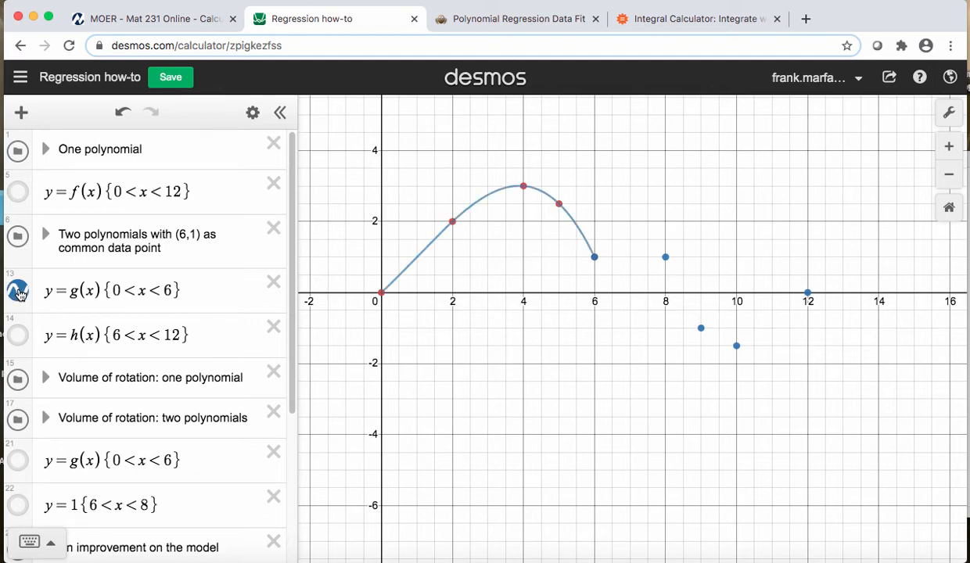
pyautogui.click(18, 336)
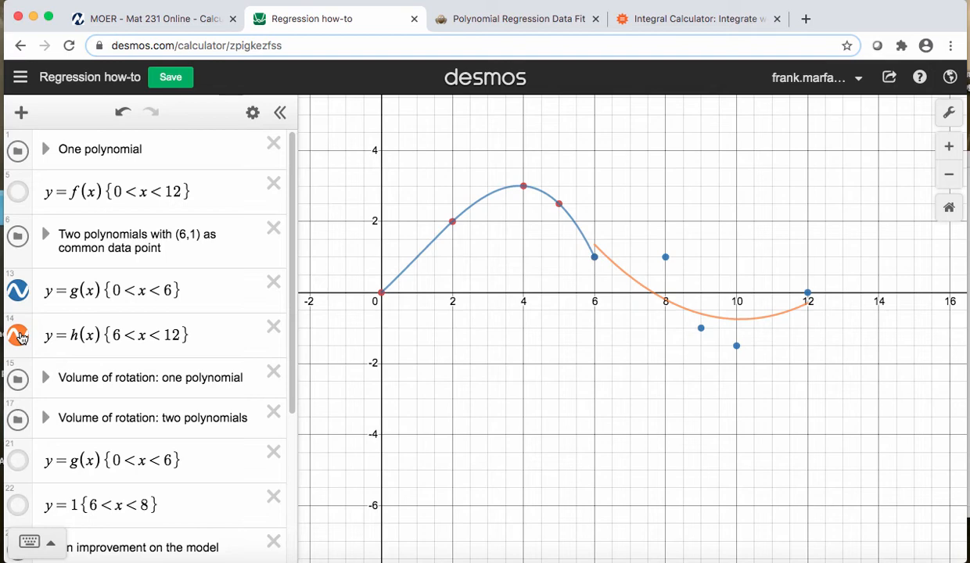
# Hide the restricted g(x) and h(x) curves and display y=f(x){0<x<12} again
pyautogui.click(20, 337)
pyautogui.click(21, 295)
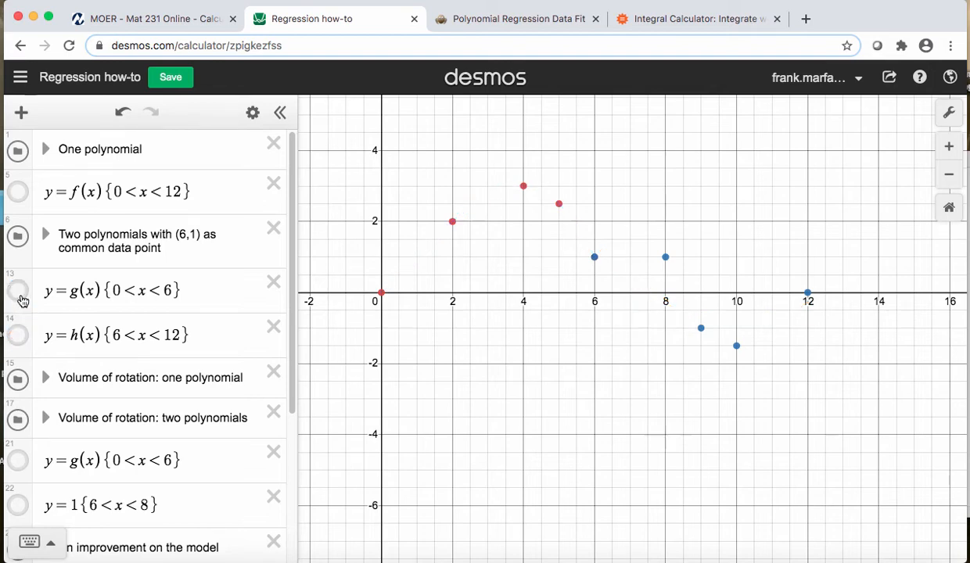
pyautogui.click(19, 192)
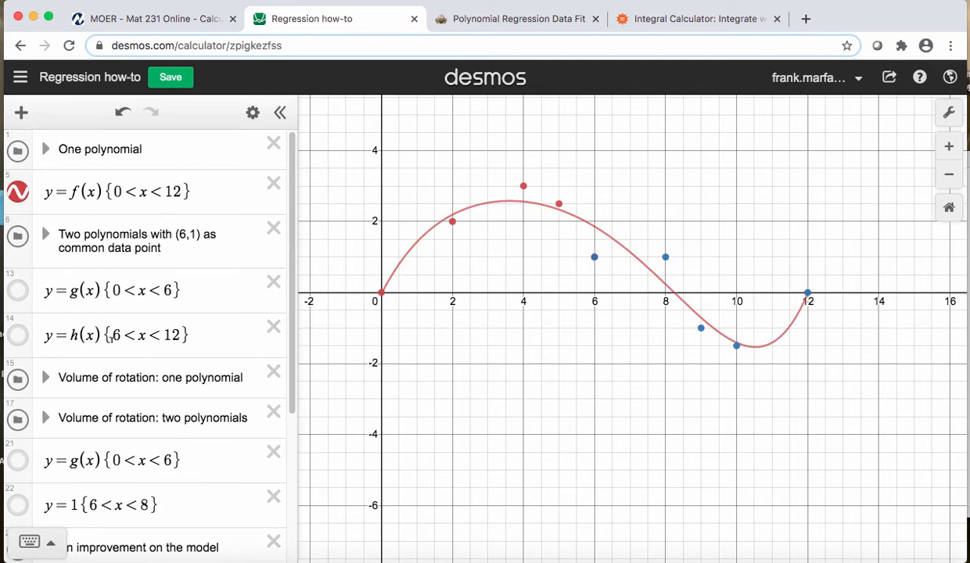
# Expand the one-polynomial volume of rotation folder, examine its V_1 integral of π(f(x))² from 0 to 12, and collapse the folder
pyautogui.click(45, 377)
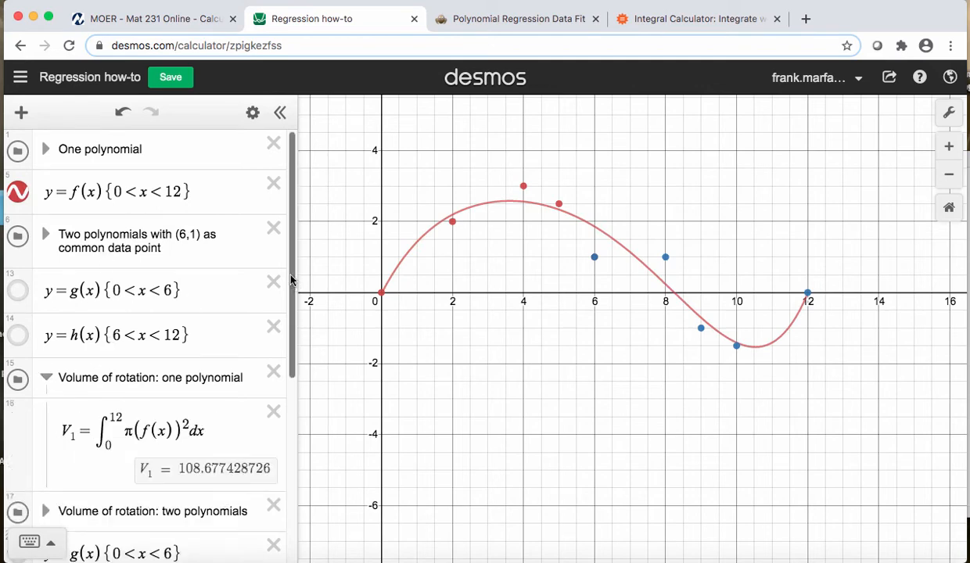
pyautogui.moveTo(295, 278); pyautogui.dragTo(299, 330)
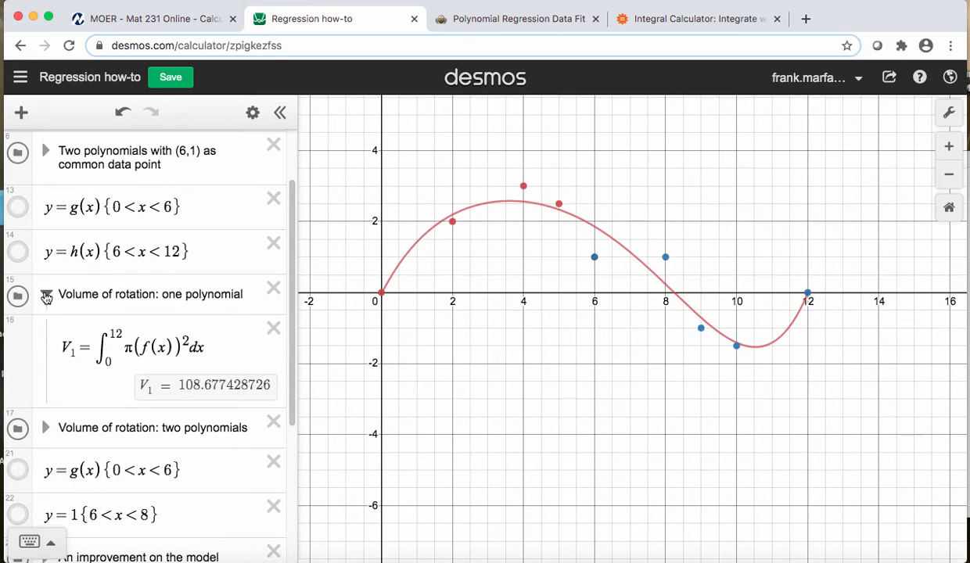
pyautogui.click(46, 295)
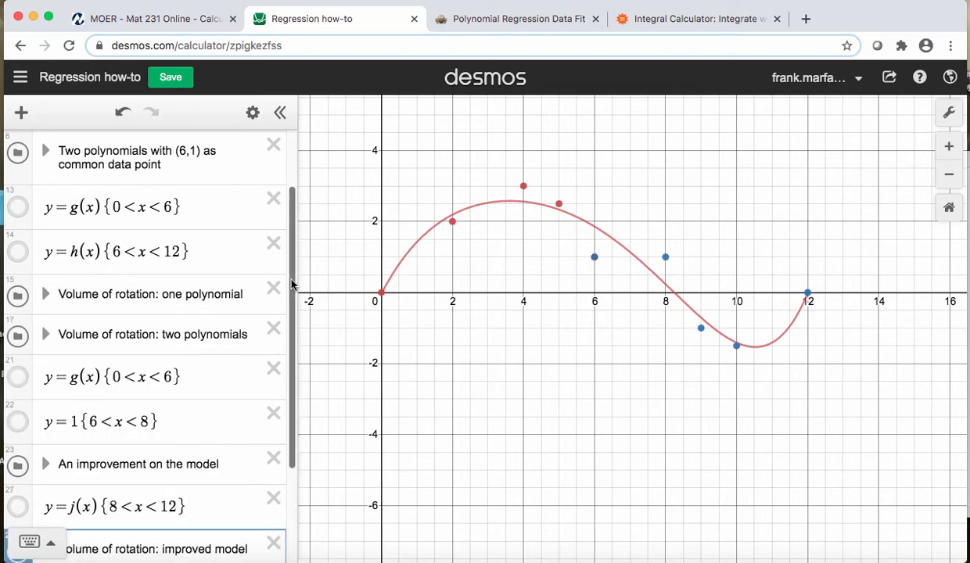
# Hide y=f(x){0<x<12} and display the two-polynomial model with y=g(x){0<x<6} and y=h(x){6<x<12}
pyautogui.scroll(2, 291, 283)
pyautogui.click(18, 192)
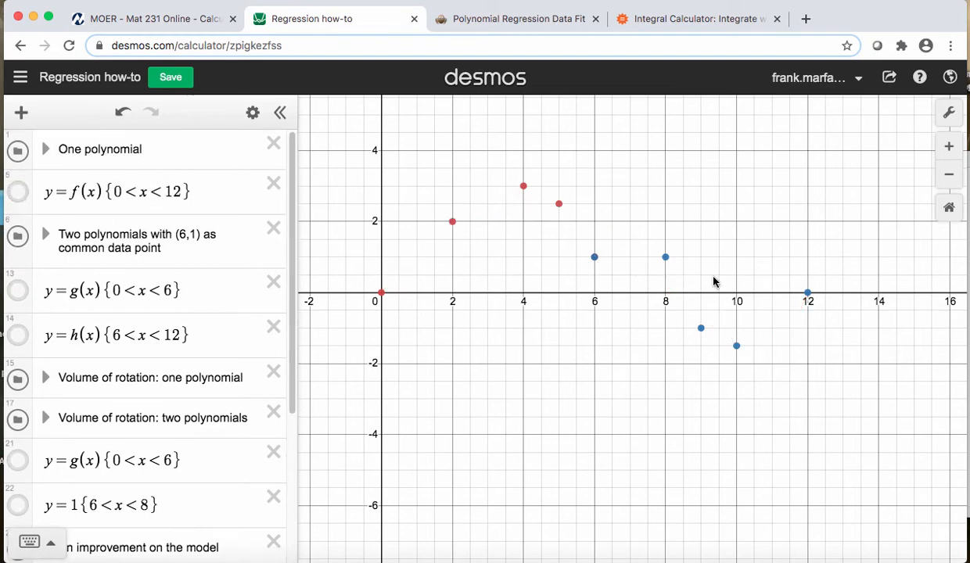
pyautogui.click(18, 334)
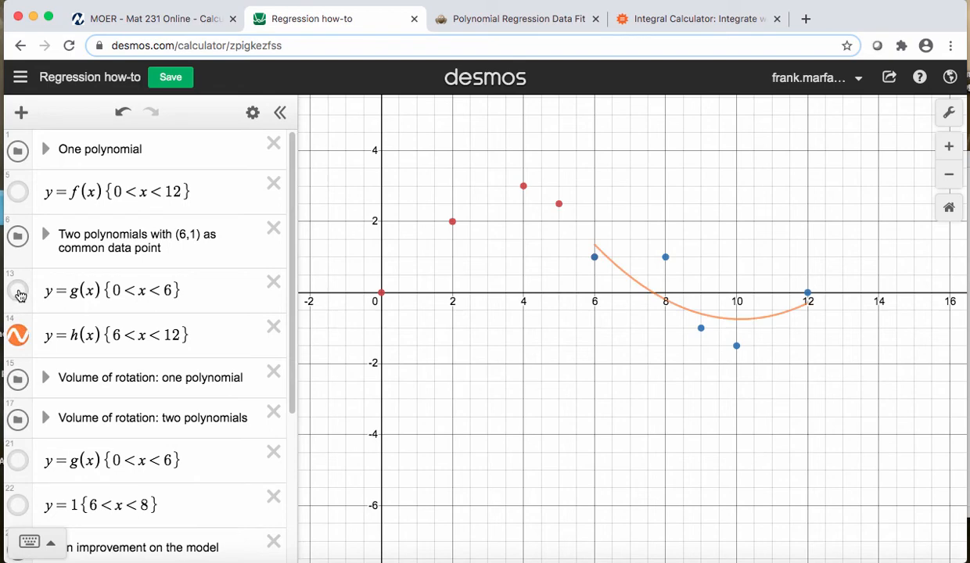
pyautogui.click(19, 291)
pyautogui.scroll(-2, 255, 379)
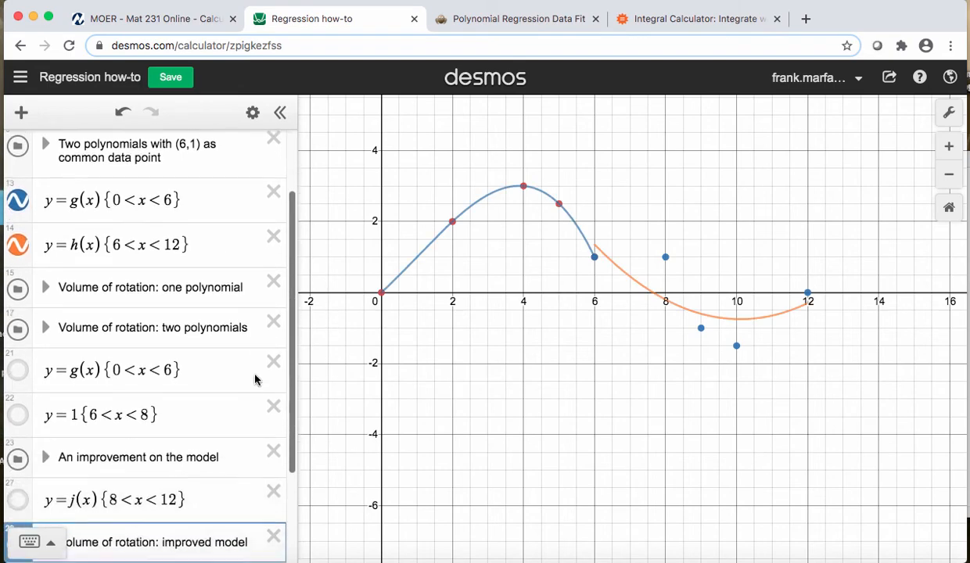
pyautogui.scroll(-1, 255, 379)
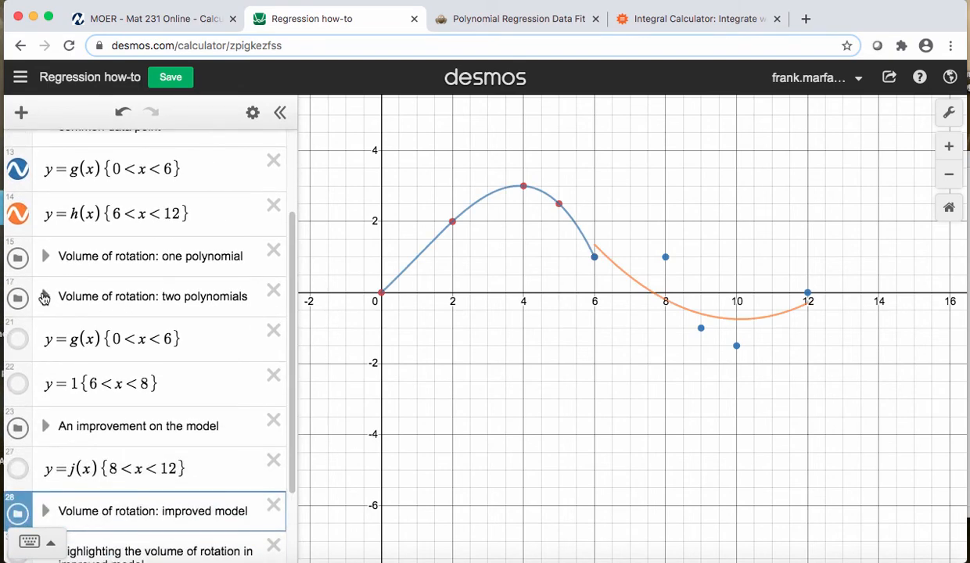
# Expand the two-polynomial volume of rotation folder, examine V_21, V_22 and their sum V_2 against the one-polynomial V_1, and collapse both folders
pyautogui.click(44, 297)
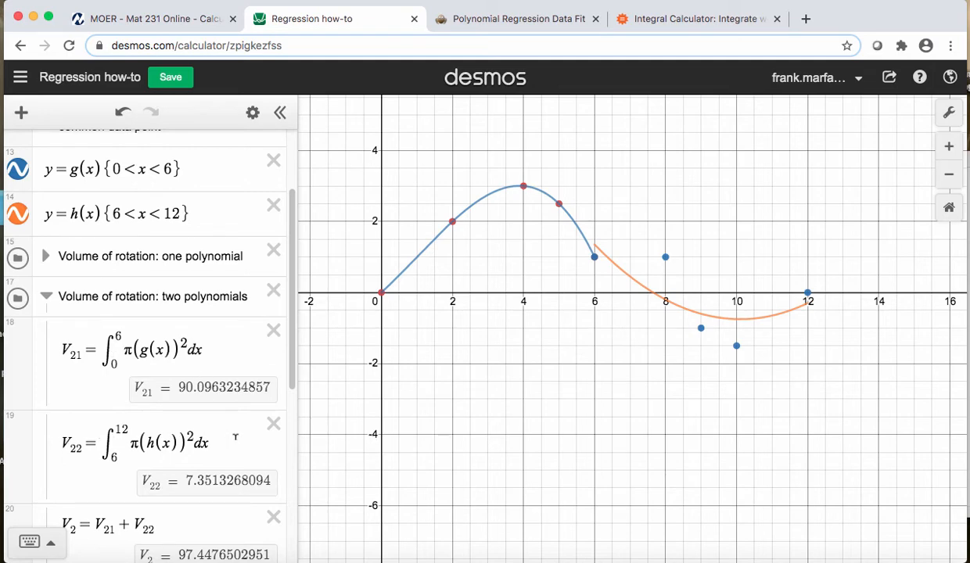
pyautogui.moveTo(294, 369); pyautogui.dragTo(294, 427)
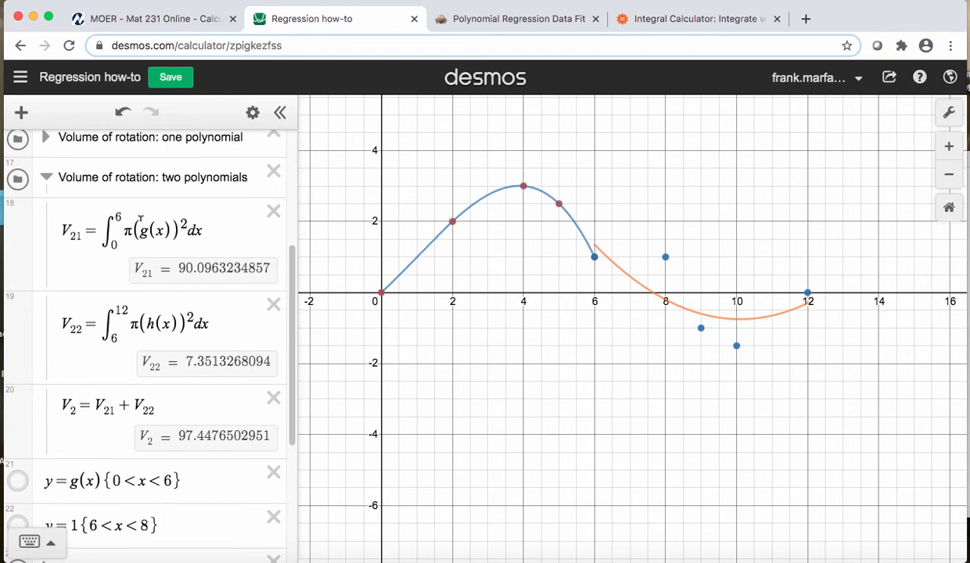
pyautogui.click(46, 138)
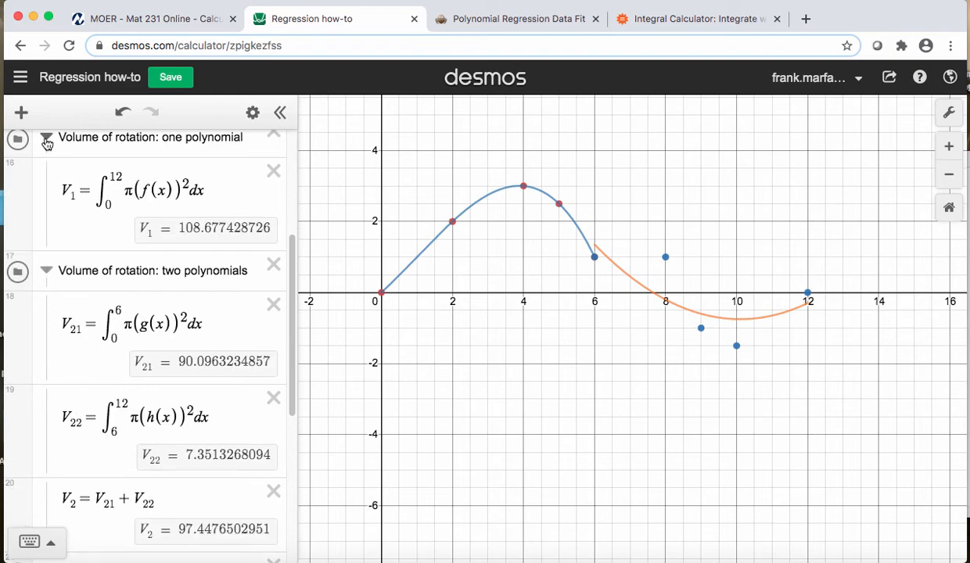
pyautogui.click(46, 139)
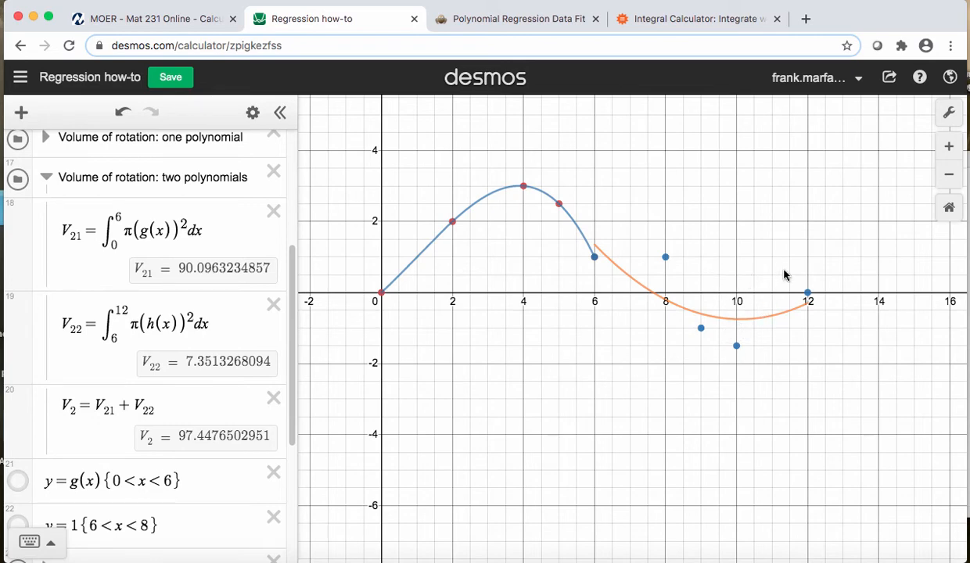
pyautogui.click(47, 180)
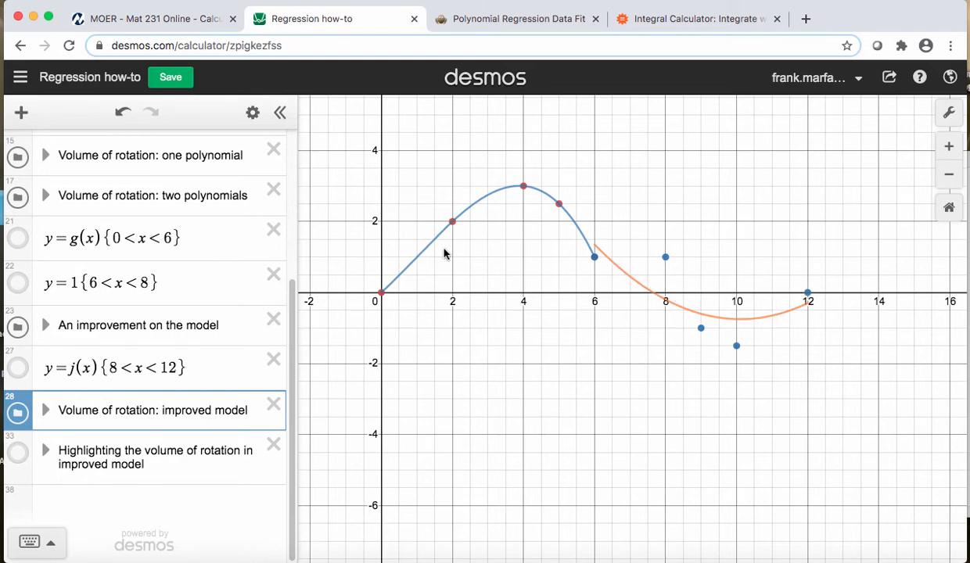
# Hide the two-polynomial model's curves y=g(x){0<x<6} and y=h(x){6<x<12}, leaving only the data points plotted
pyautogui.scroll(2, 277, 252)
pyautogui.scroll(1, 277, 252)
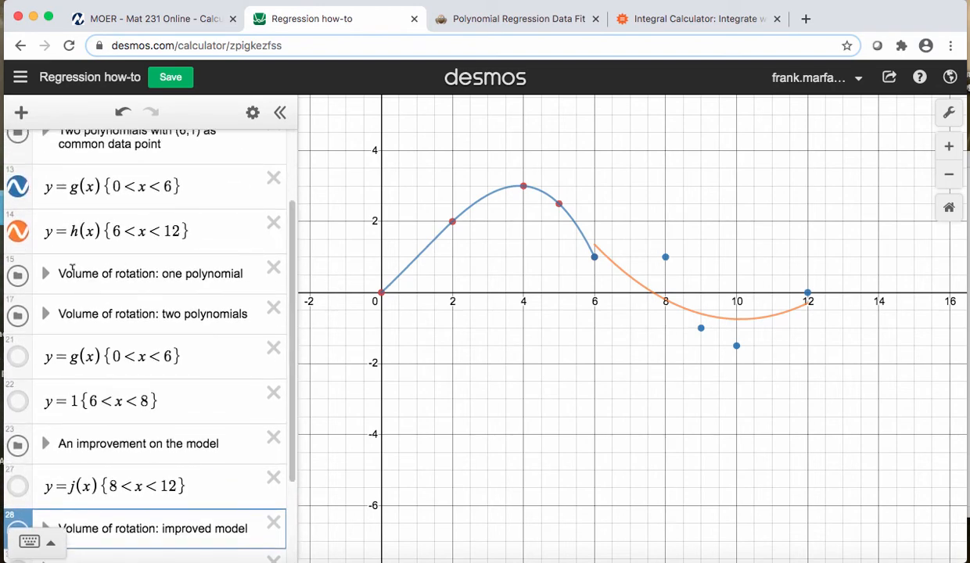
pyautogui.click(20, 232)
pyautogui.click(21, 191)
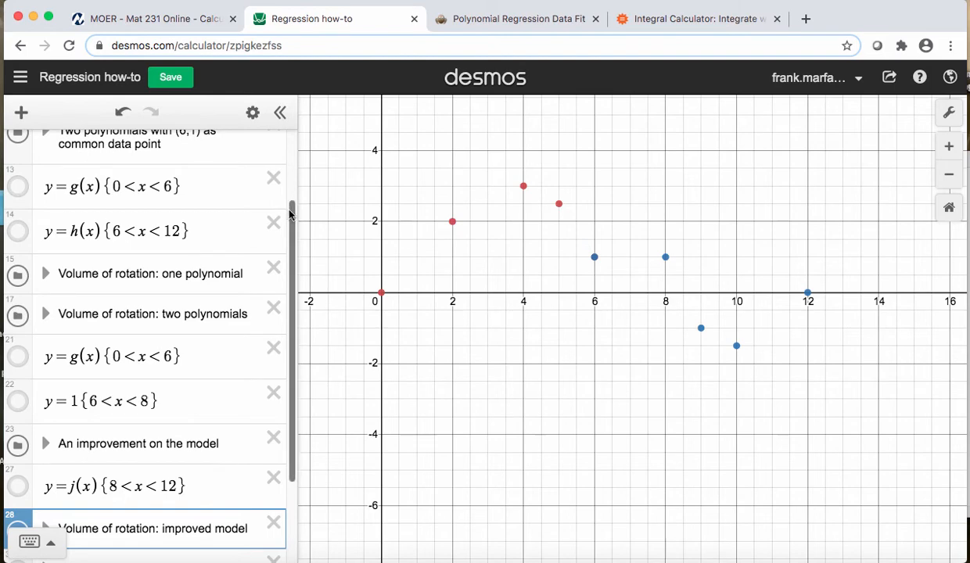
# Display the first two pieces of the improved model, y=g(x){0<x<6} and y=1{6<x<8}
pyautogui.scroll(-1, 290, 247)
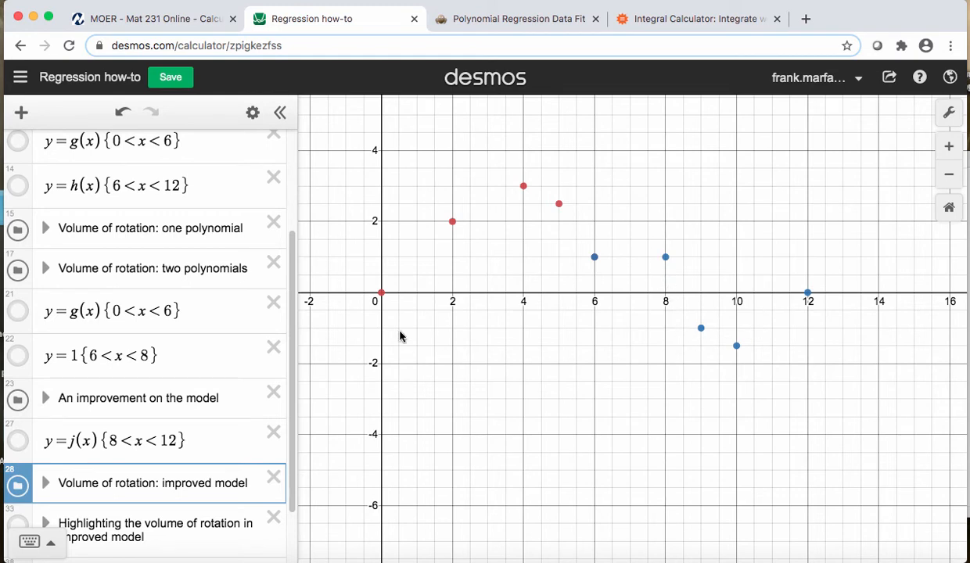
pyautogui.click(18, 312)
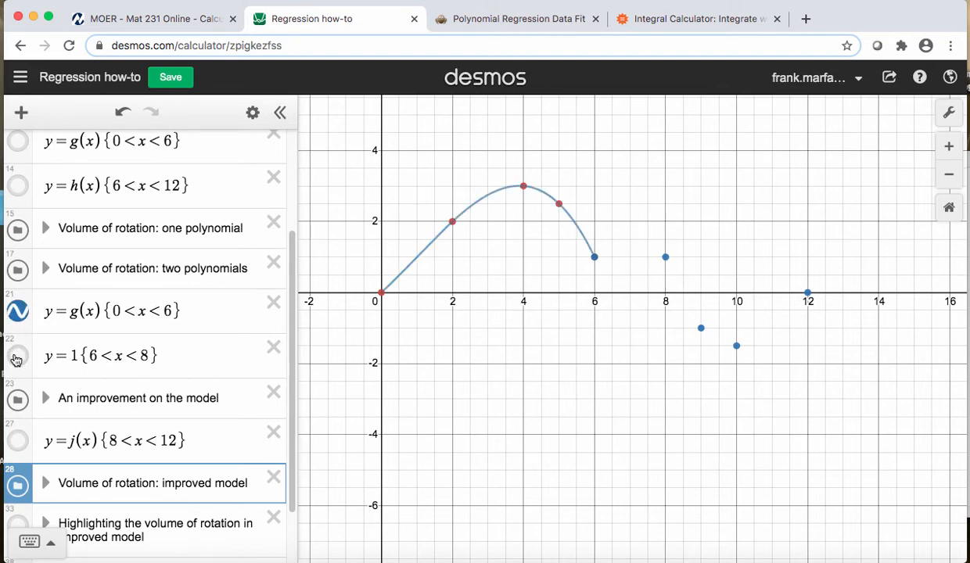
pyautogui.click(16, 359)
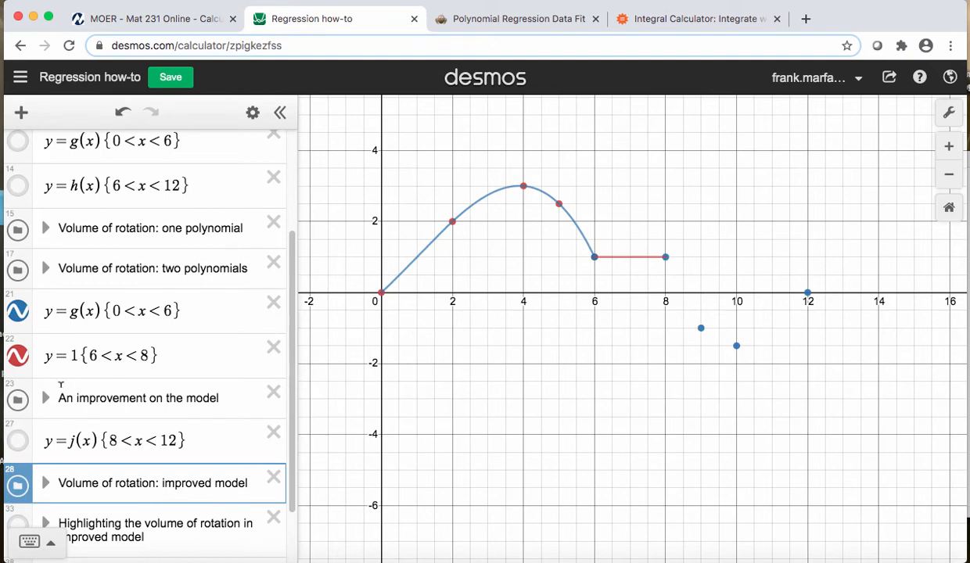
# Expand the folder "An improvement on the model" and plot the points of its x_4, y_4 table
pyautogui.click(45, 397)
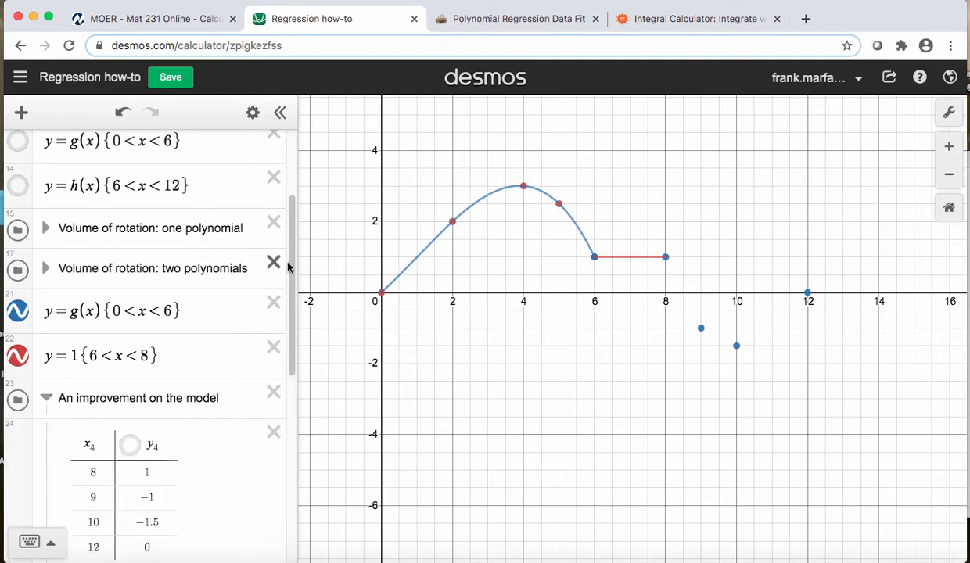
pyautogui.moveTo(291, 258); pyautogui.dragTo(292, 329)
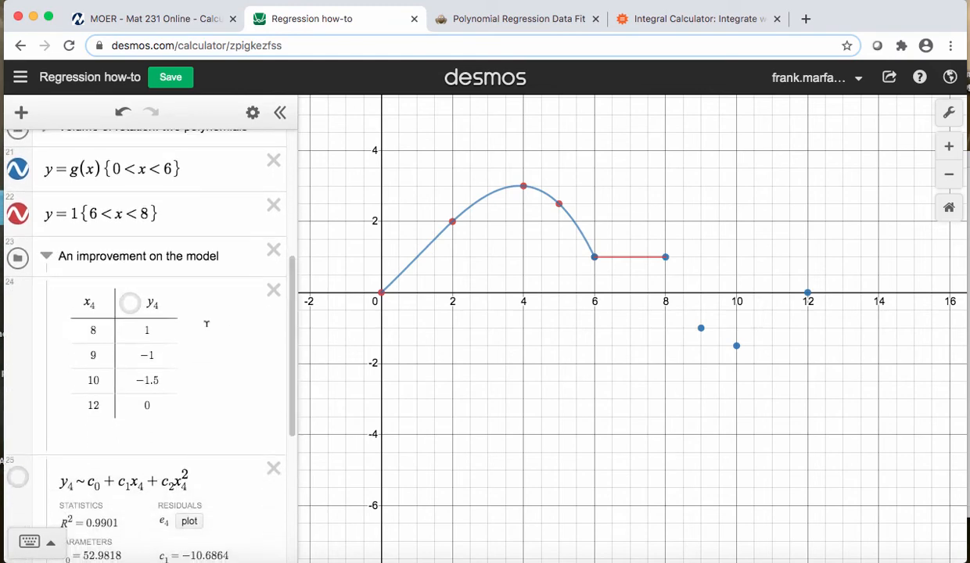
pyautogui.click(130, 304)
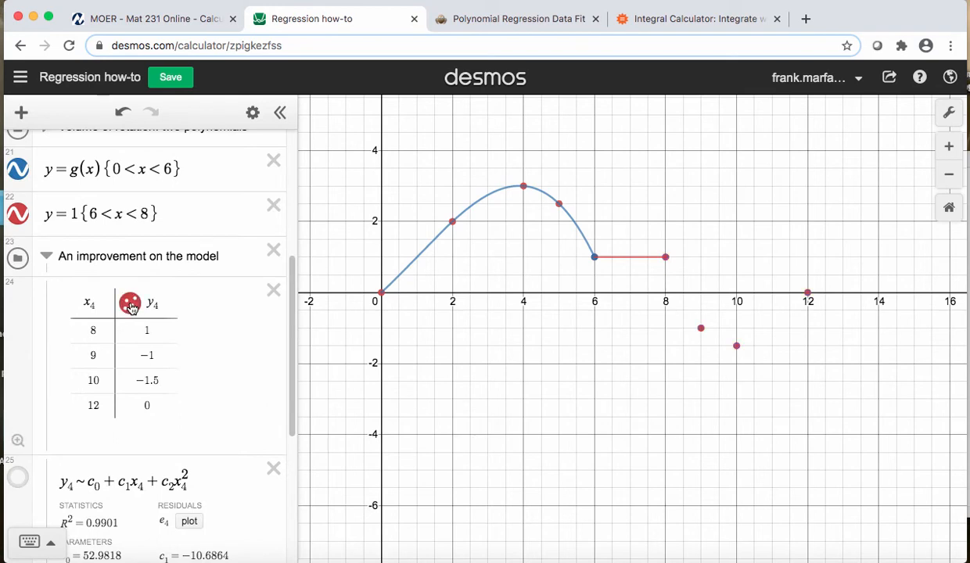
pyautogui.click(132, 307)
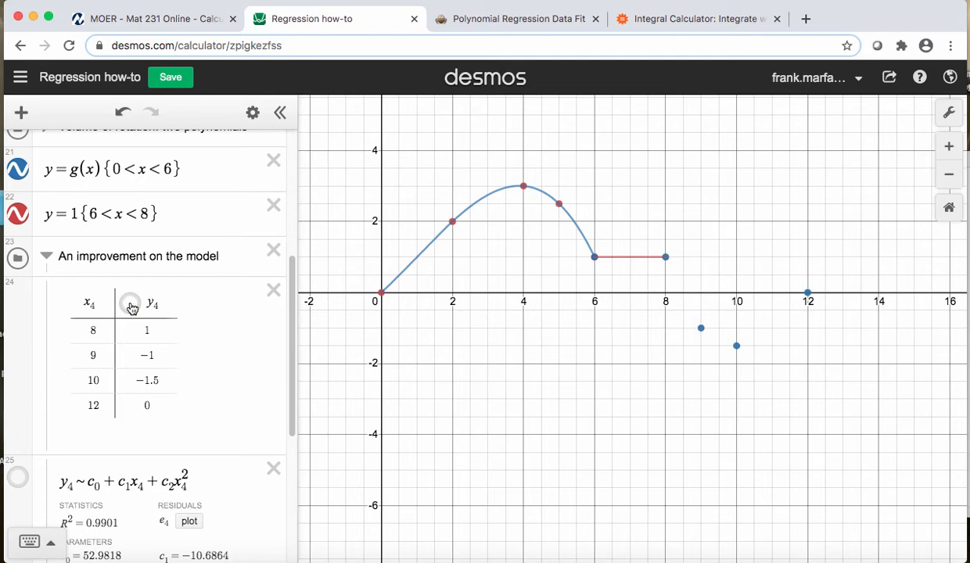
pyautogui.click(130, 304)
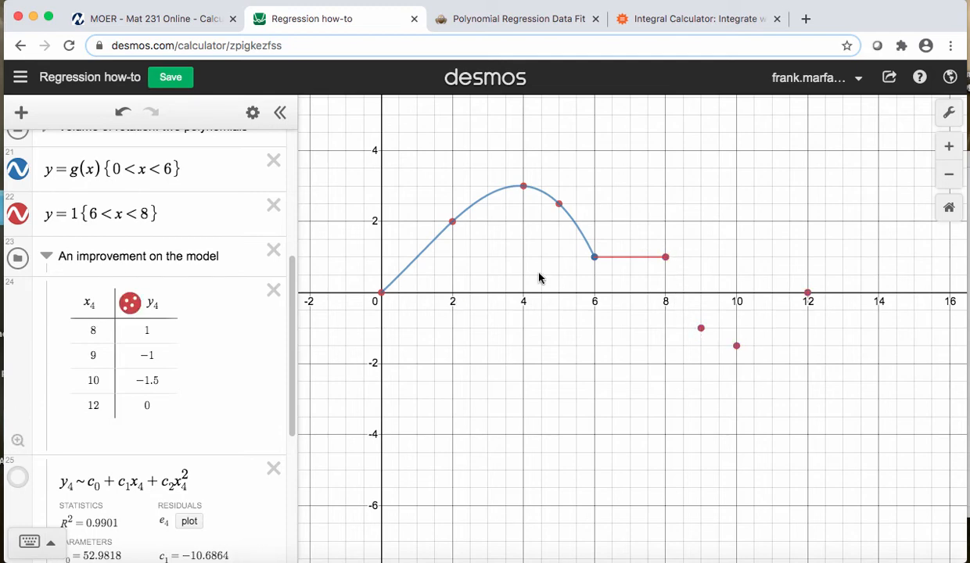
# Display the quadratic regression curve of y_4 on x_4 and the matching function j(x)
pyautogui.scroll(-2, 292, 316)
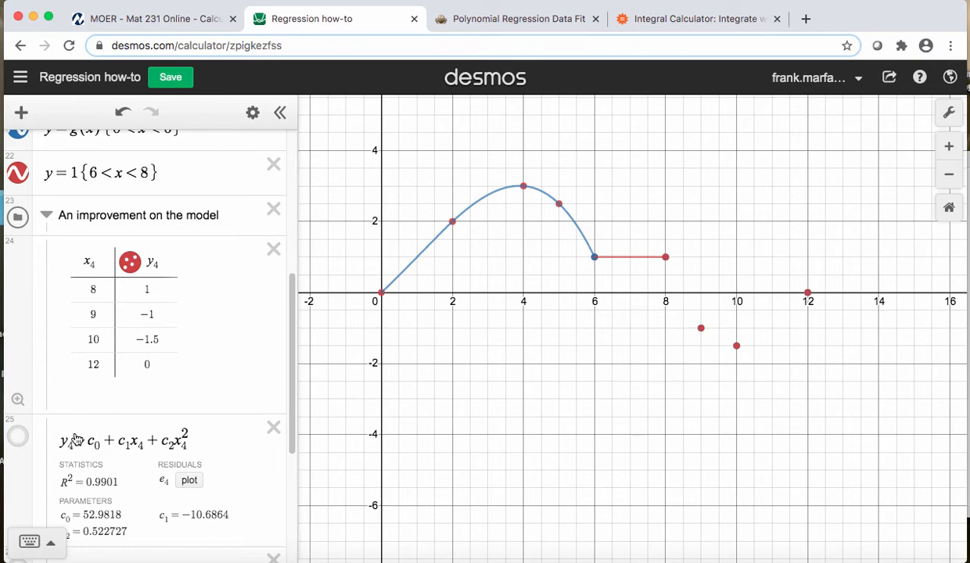
pyautogui.click(17, 436)
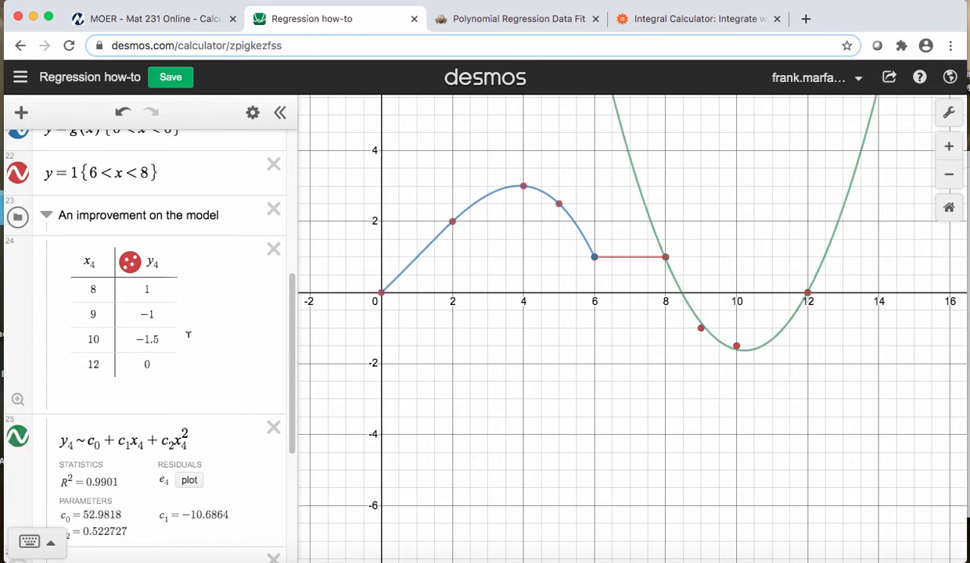
pyautogui.scroll(-3, 278, 345)
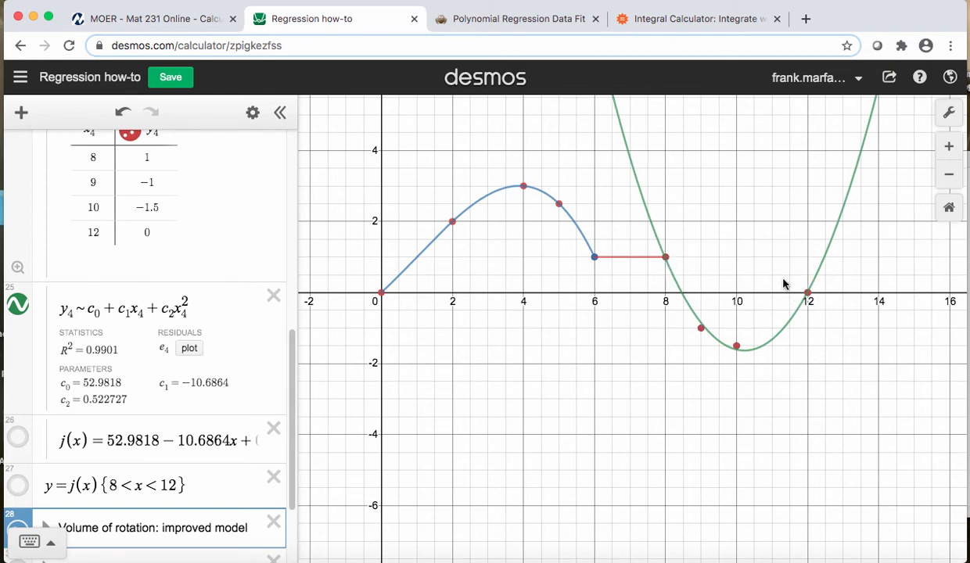
pyautogui.scroll(-3, 292, 354)
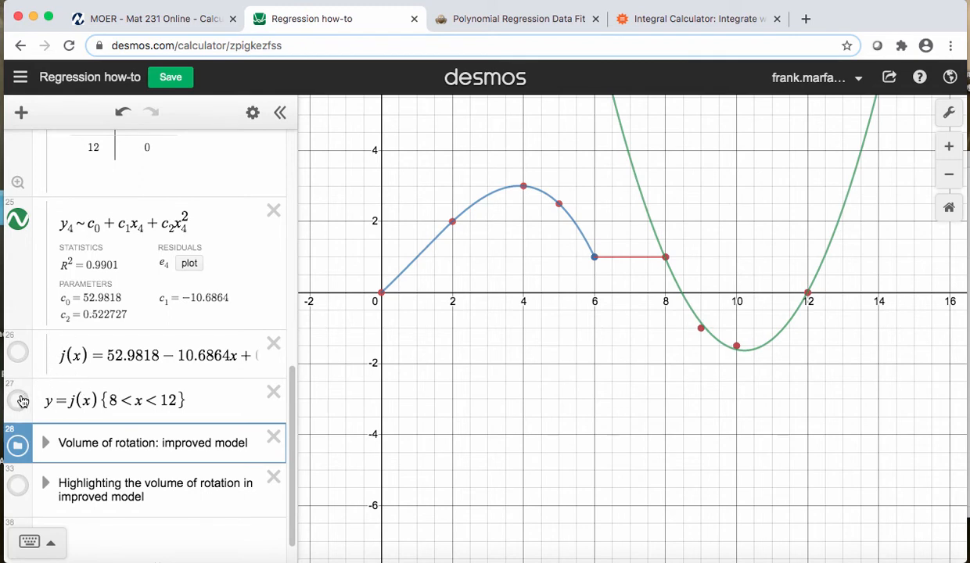
pyautogui.click(19, 352)
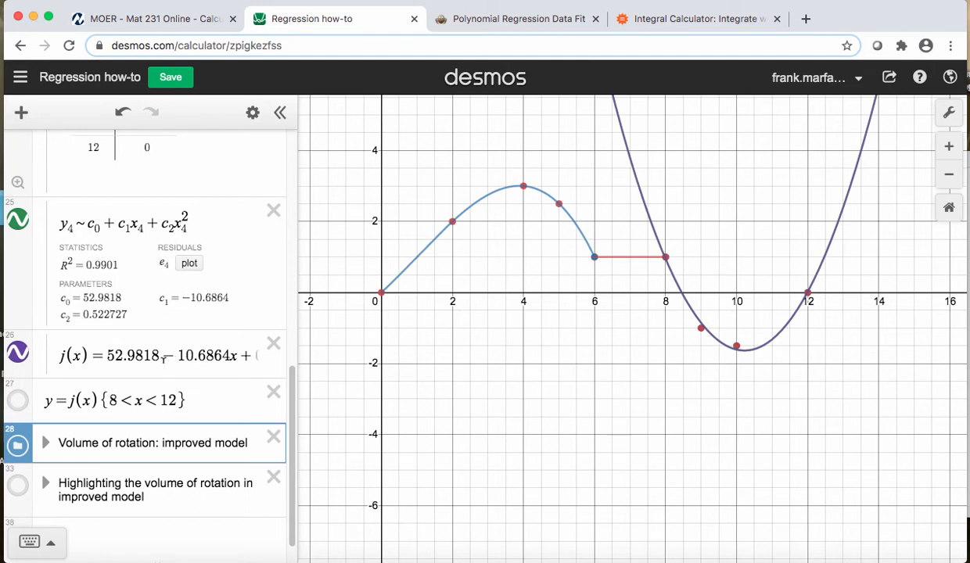
# Try 42.9818 as the constant term of j(x) and restore it to 52.9818
pyautogui.click(111, 356)
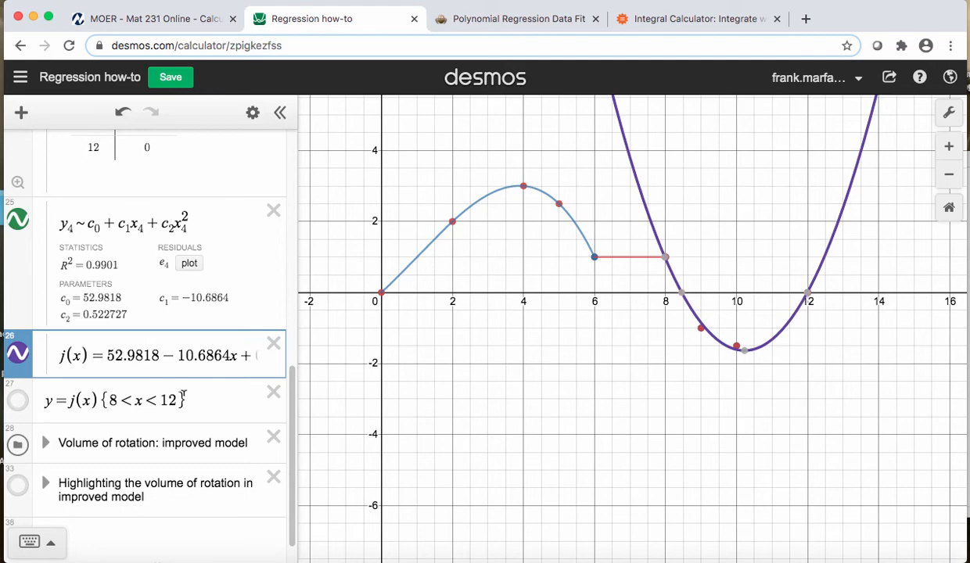
pyautogui.press('BackSpace')
pyautogui.write('4')
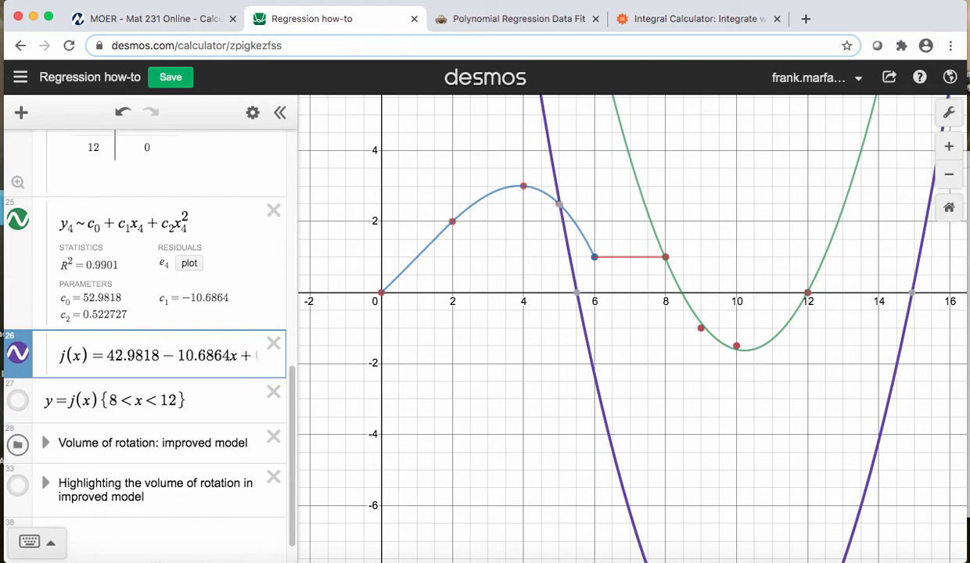
pyautogui.press('BackSpace')
pyautogui.write('5')
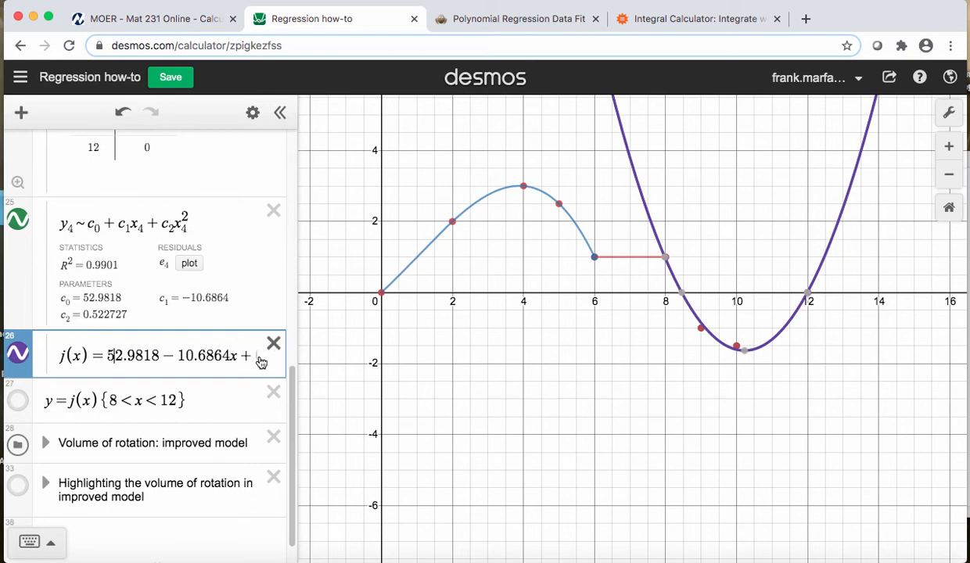
# Hide the y_4 regression curve and the unrestricted j(x), and display y=j(x){8<x<12} in their place
pyautogui.click(23, 224)
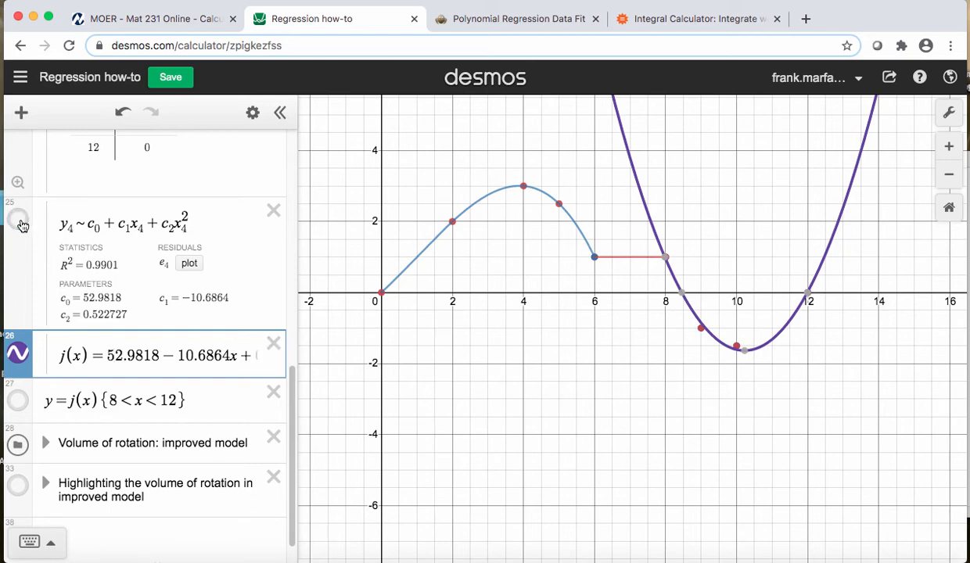
pyautogui.click(19, 402)
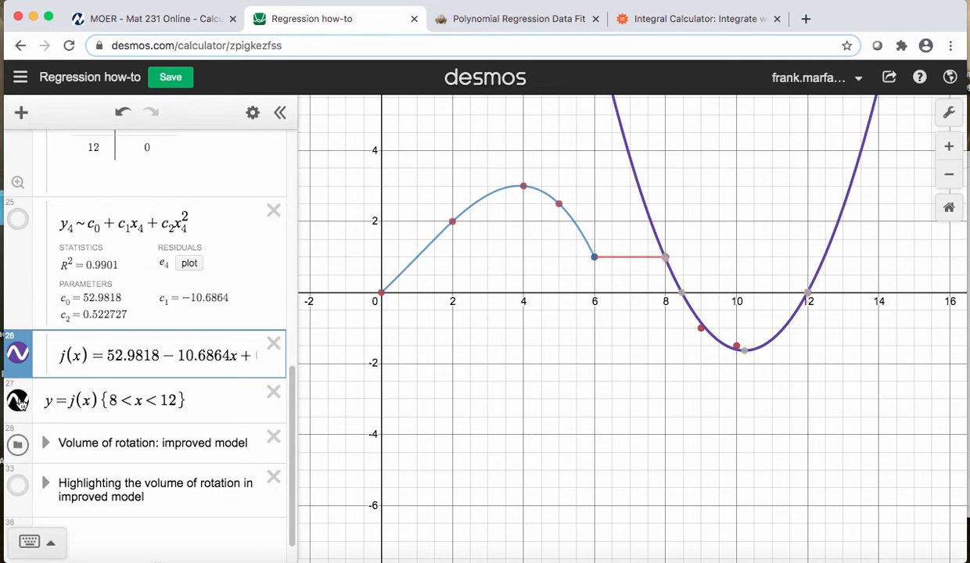
pyautogui.click(18, 352)
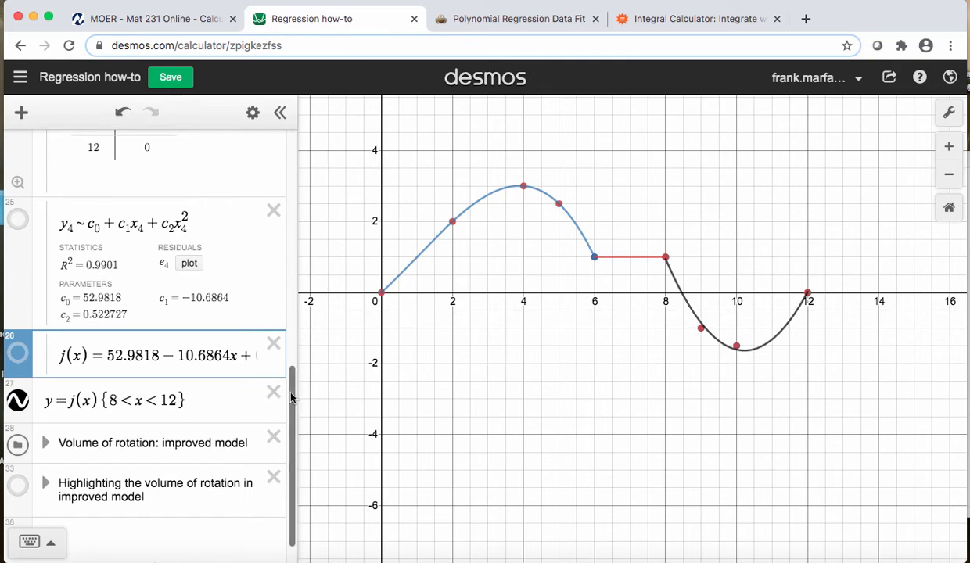
# Expand the improved model's volume of rotation folder and examine the integrals V_31, V_32, V_33 and their sum V_3
pyautogui.scroll(-2, 293, 399)
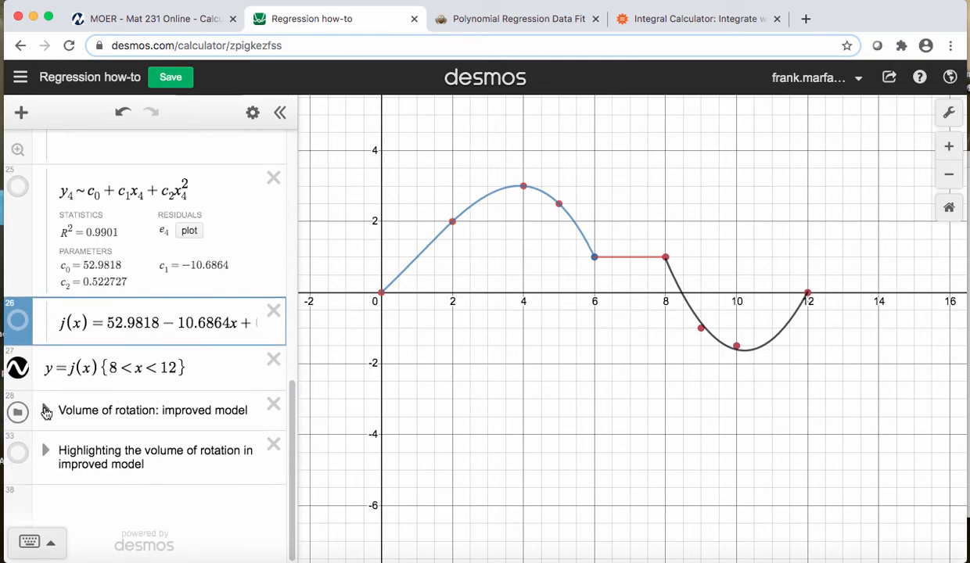
pyautogui.click(46, 410)
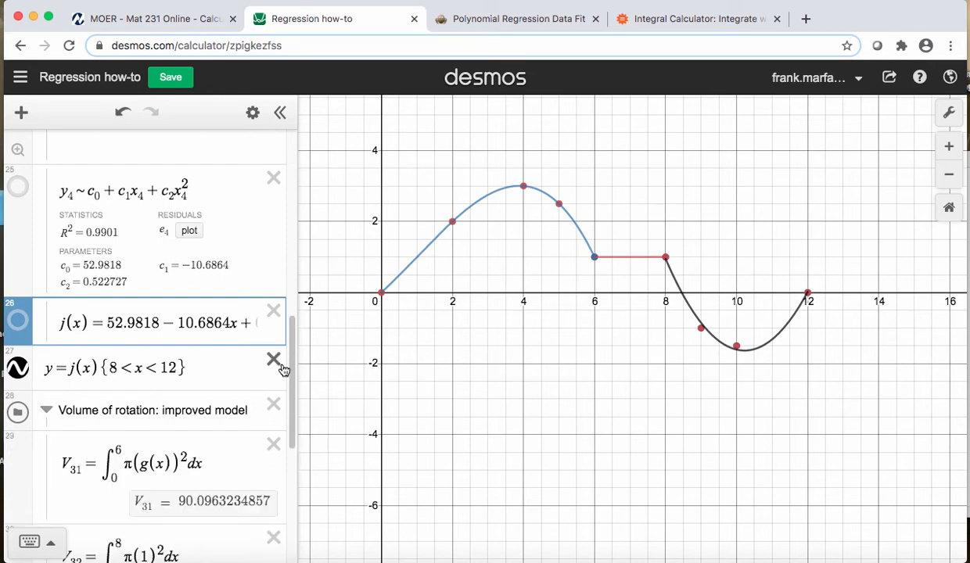
pyautogui.scroll(-3, 283, 422)
pyautogui.scroll(-2, 284, 442)
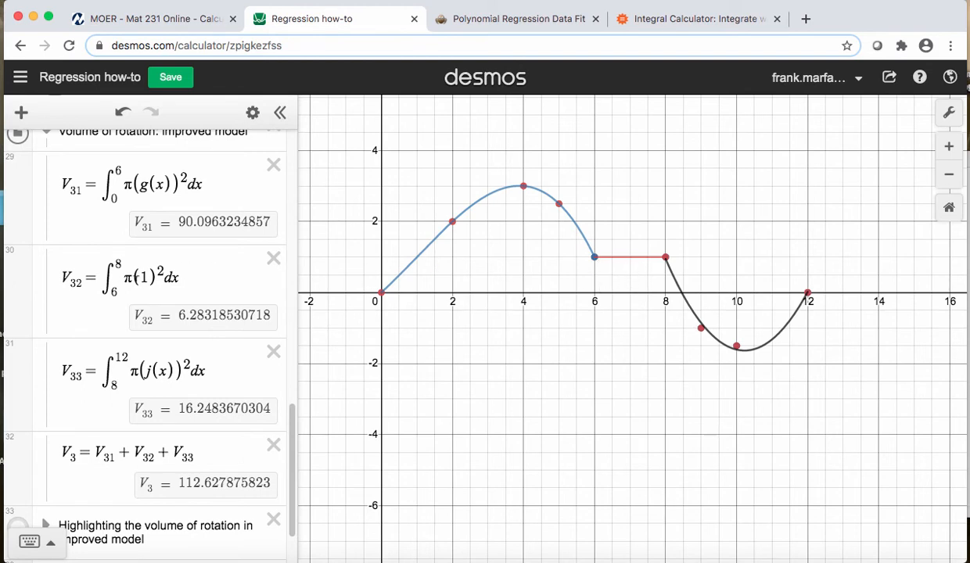
pyautogui.scroll(-2, 290, 426)
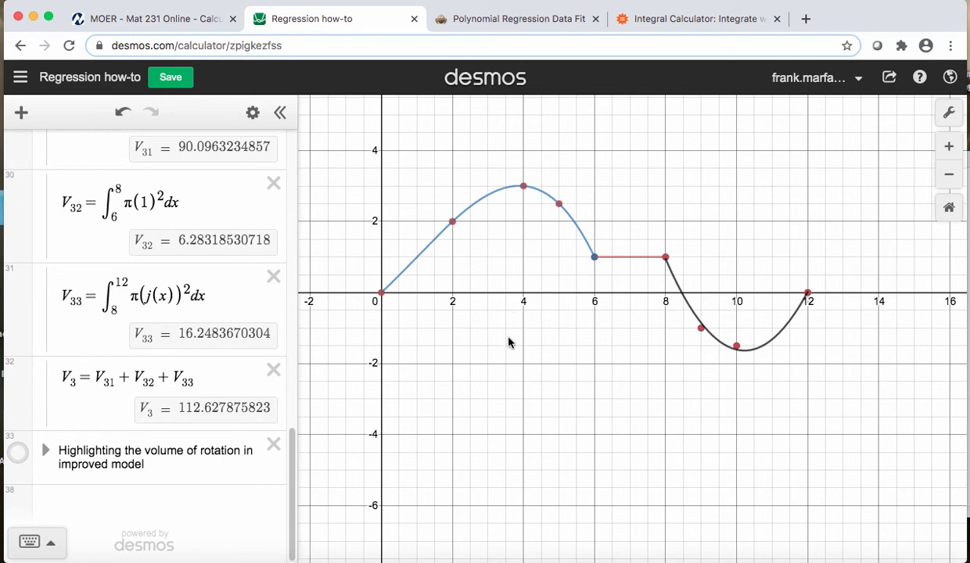
# Show the shaded regions highlighting the improved model's volume of rotation, and collapse the folder with its volume integrals
pyautogui.click(19, 453)
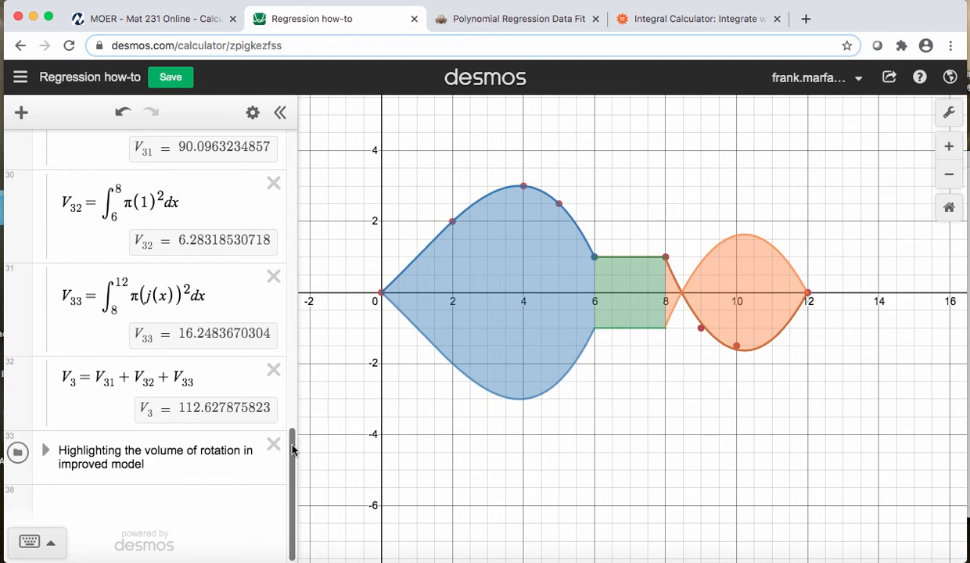
pyautogui.scroll(5, 293, 449)
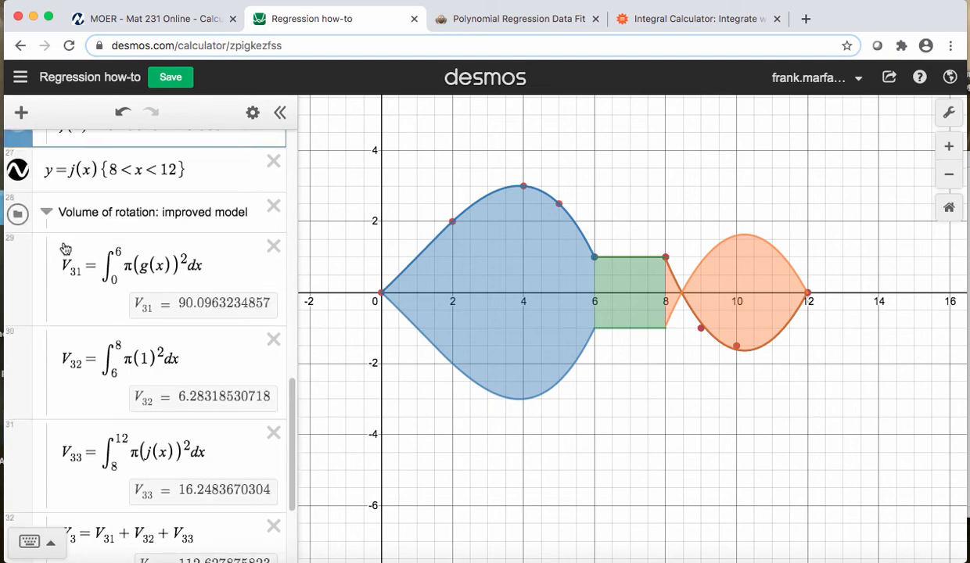
pyautogui.click(48, 216)
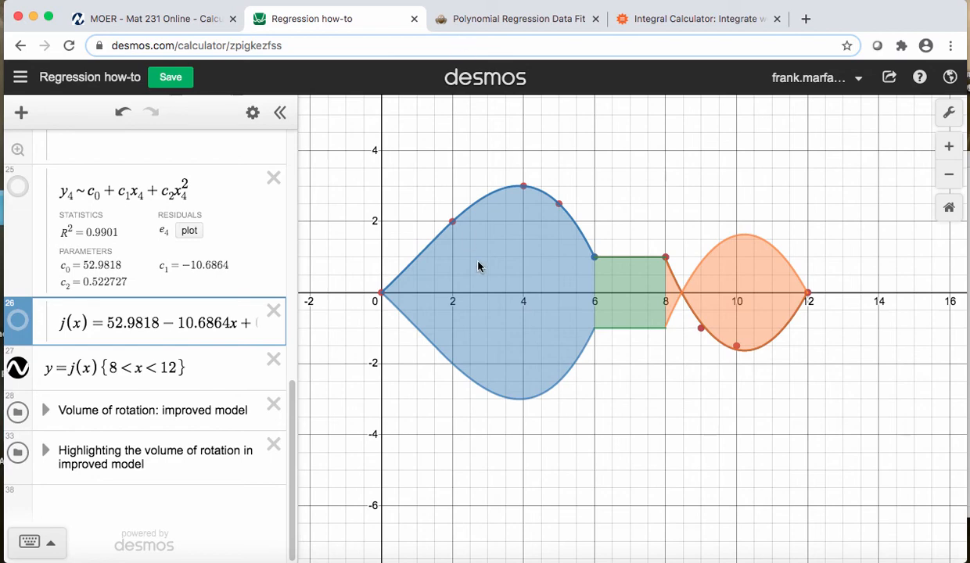
# Switch to the Polynomial Regression Data Fit page and go to the chart of its sample data
pyautogui.click(498, 21)
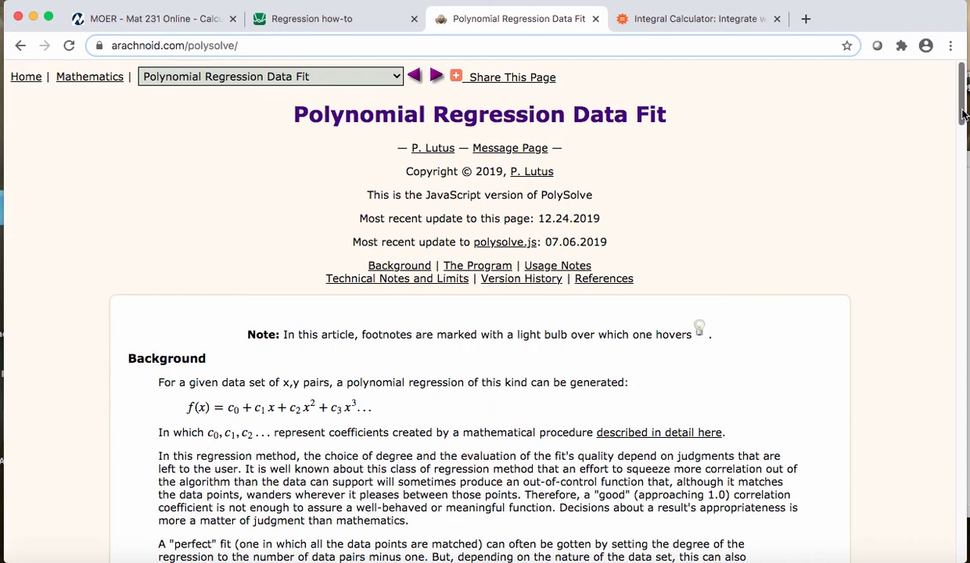
pyautogui.moveTo(963, 115); pyautogui.dragTo(963, 184)
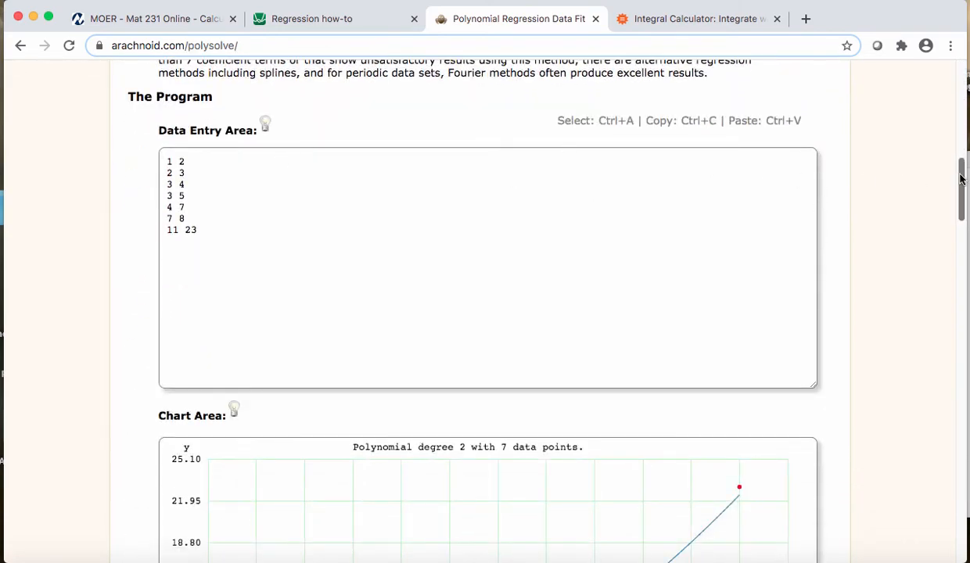
pyautogui.moveTo(961, 178); pyautogui.dragTo(954, 229)
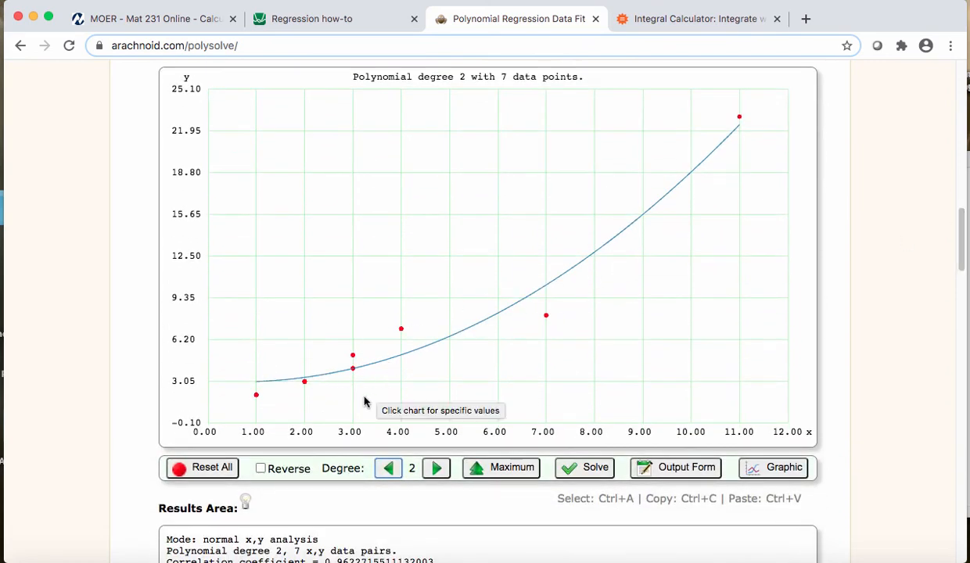
# Raise the sample data's polynomial fit to degree 6 and lower it back to degree 2
pyautogui.click(435, 467)
pyautogui.click(436, 468)
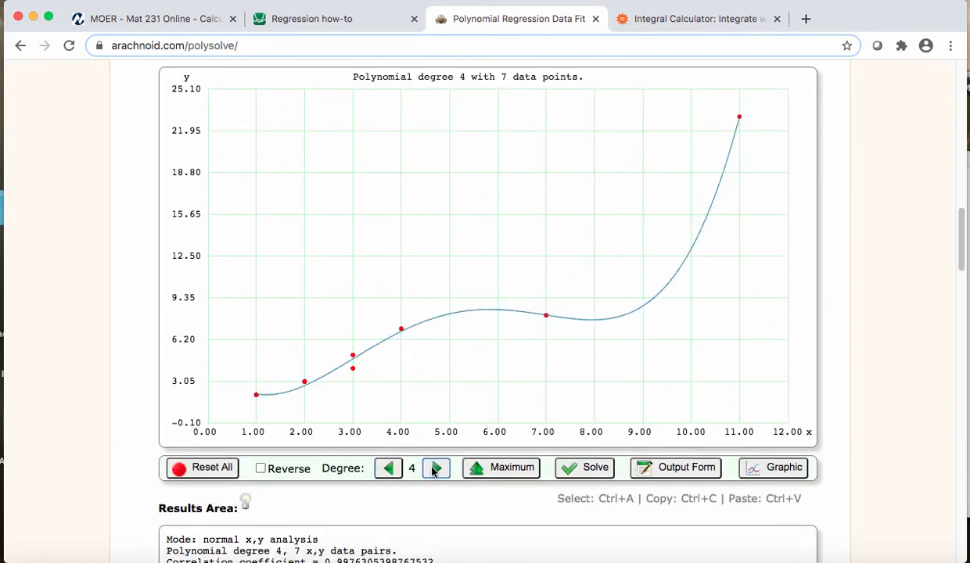
pyautogui.click(436, 467)
pyautogui.click(435, 467)
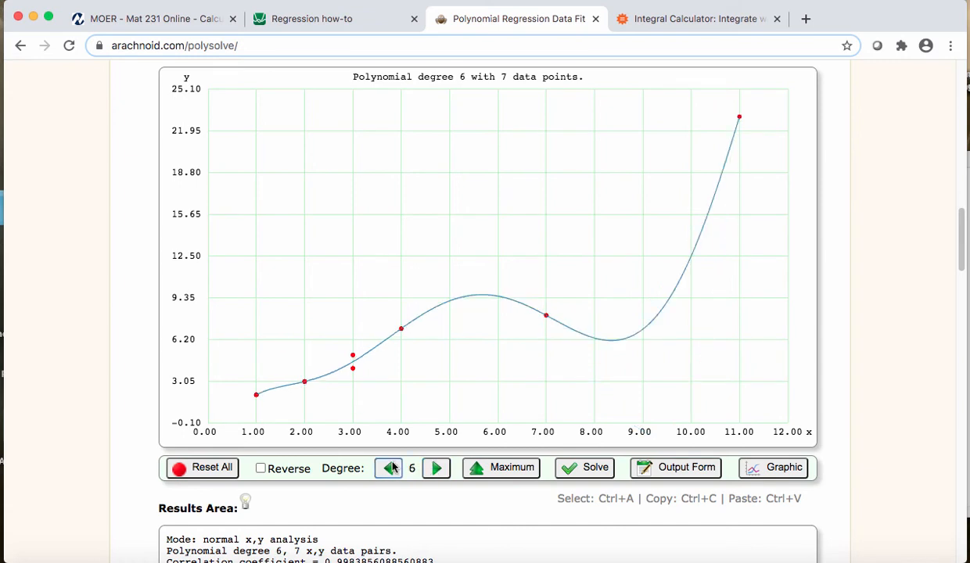
pyautogui.click(391, 467)
pyautogui.click(392, 468)
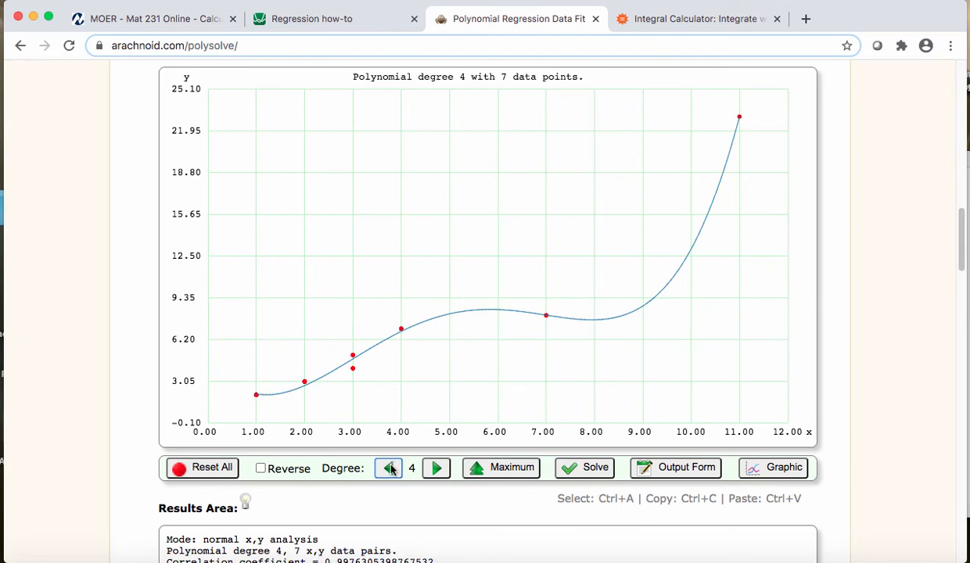
pyautogui.click(392, 468)
pyautogui.click(392, 468)
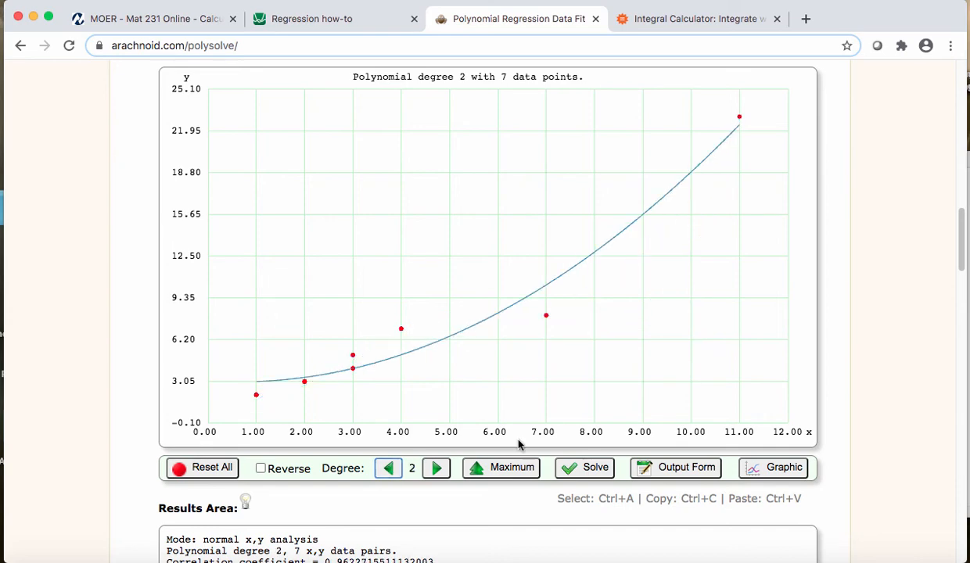
# Switch to TextEdit and copy the nine x y data pairs in data1.rtf, from 0 0 to 12 0
pyautogui.scroll(-5, 893, 434)
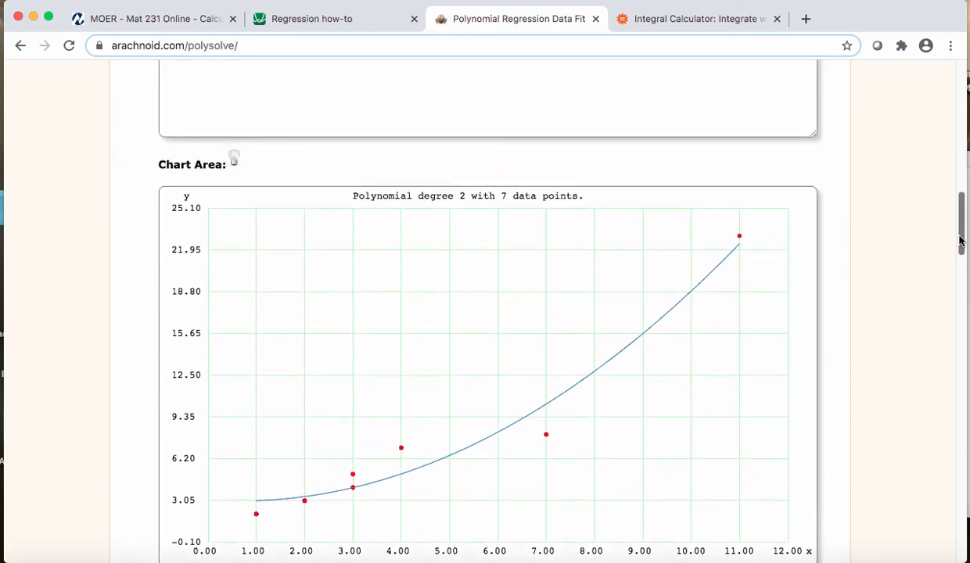
pyautogui.moveTo(958, 234); pyautogui.dragTo(952, 210)
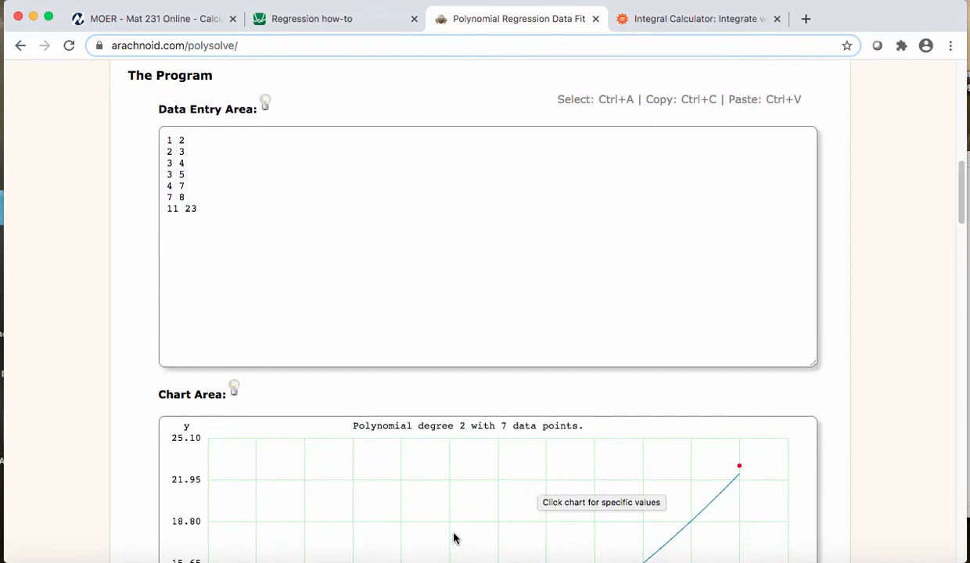
pyautogui.moveTo(354, 560)
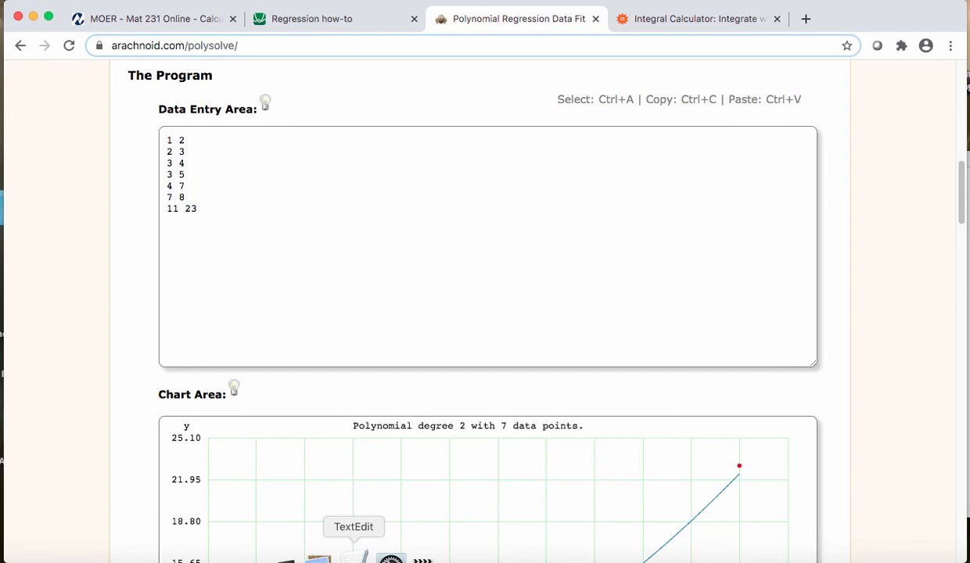
pyautogui.click(354, 557)
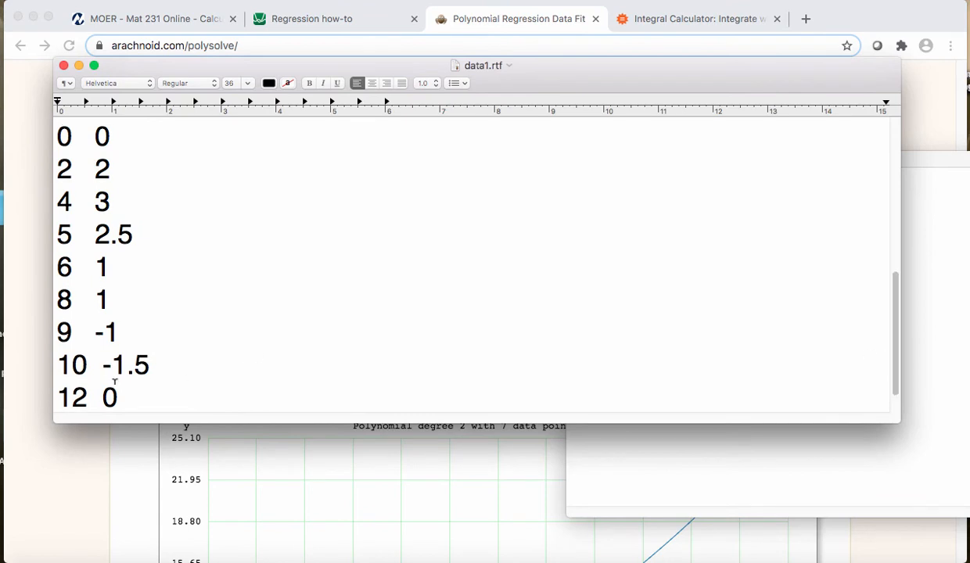
pyautogui.moveTo(123, 399); pyautogui.dragTo(49, 133)
pyautogui.hotkey('ctrl', 'c')
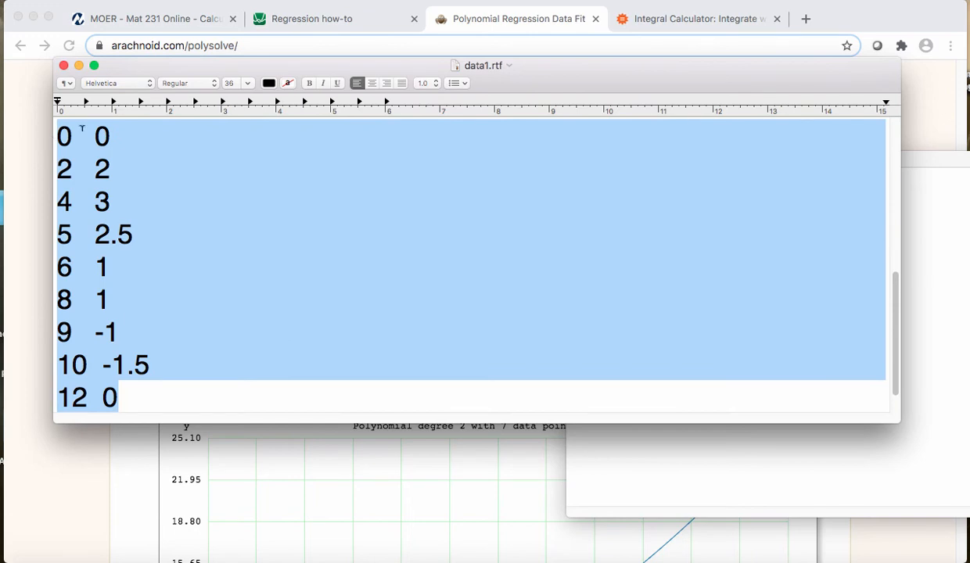
# Bring the Data.txt window to the front and place it over data1.rtf
pyautogui.click(905, 177)
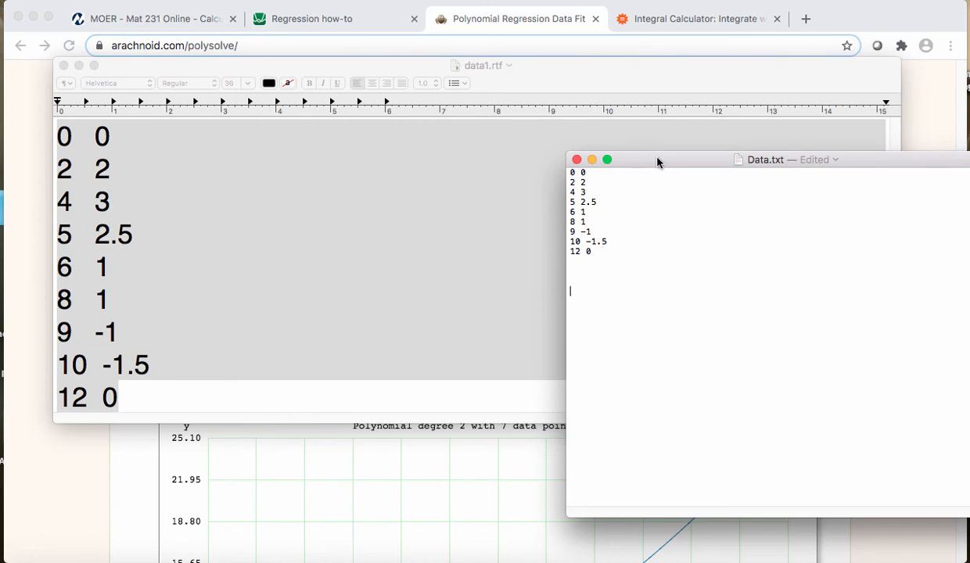
pyautogui.moveTo(636, 153); pyautogui.dragTo(469, 129)
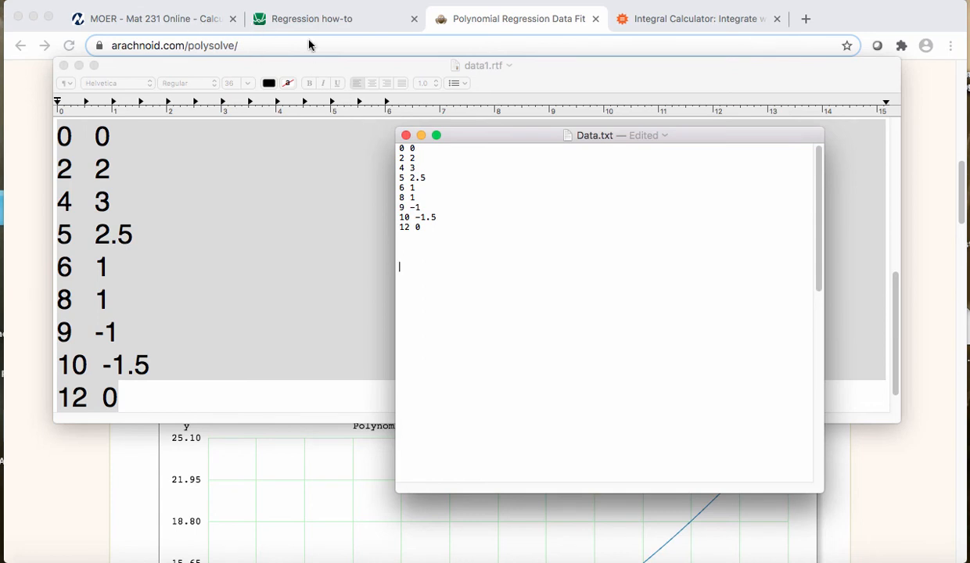
pyautogui.moveTo(467, 134); pyautogui.dragTo(320, 45)
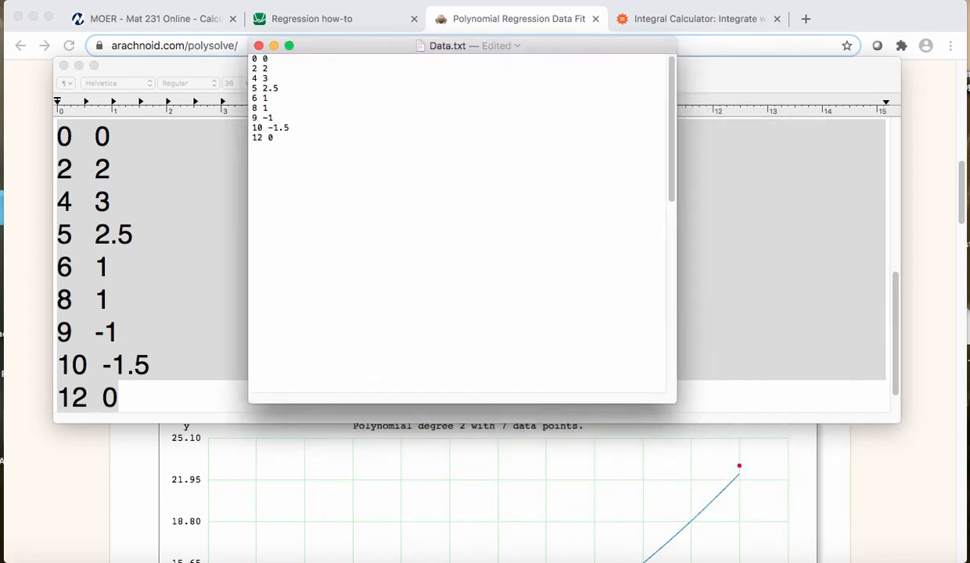
# Compare the text format options of Data.txt and data1.rtf to see which is plain text and which is rich text
pyautogui.click(175, 0)
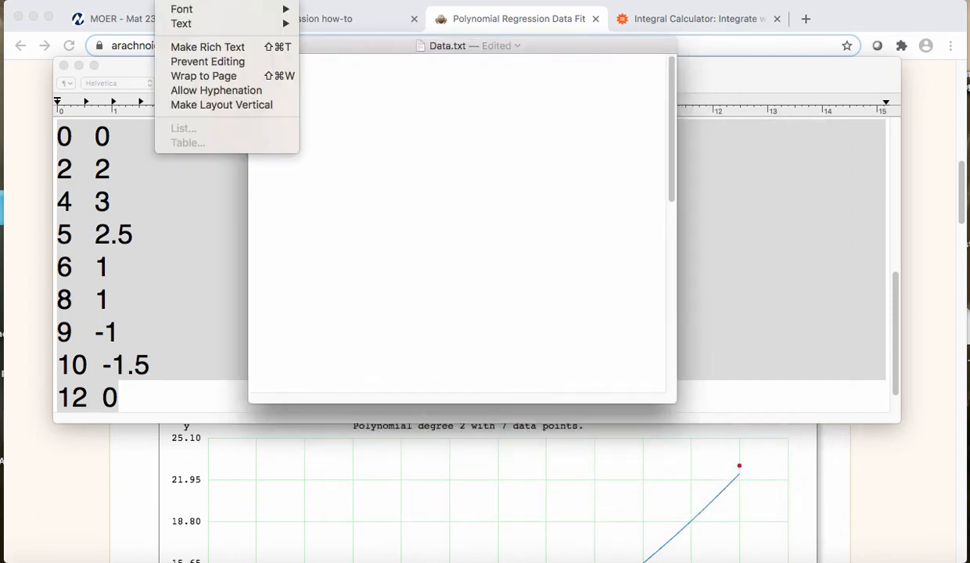
pyautogui.click(195, 47)
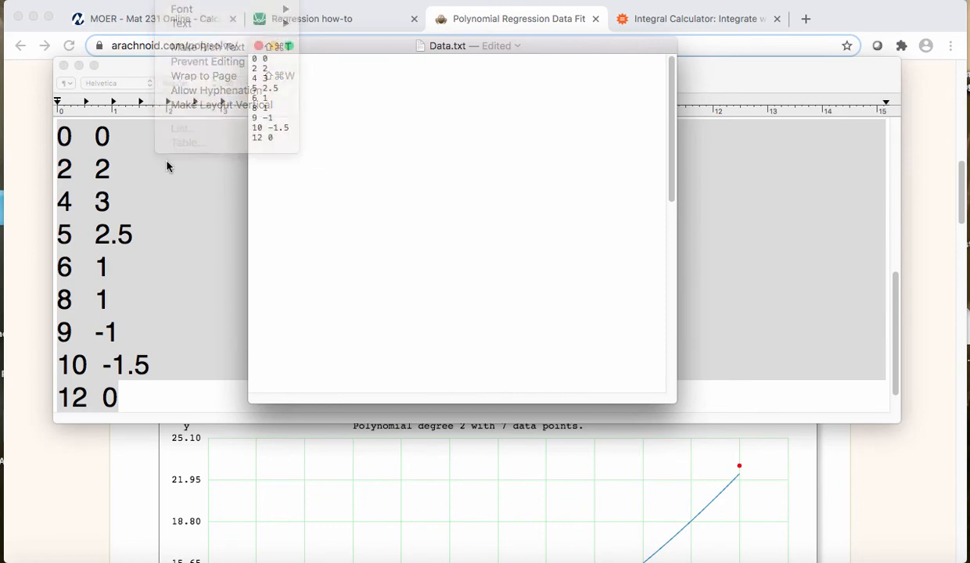
pyautogui.click(138, 68)
pyautogui.click(169, 0)
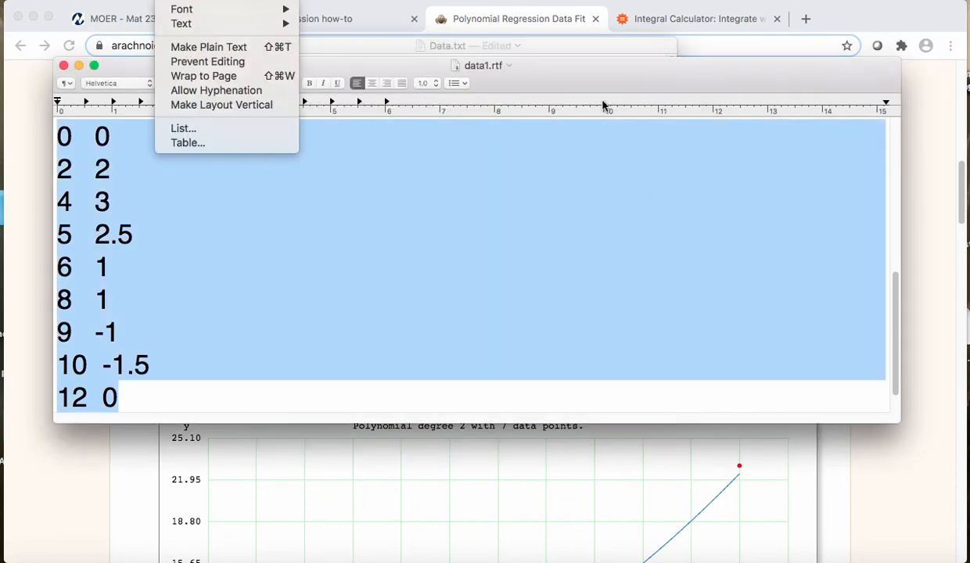
pyautogui.click(534, 50)
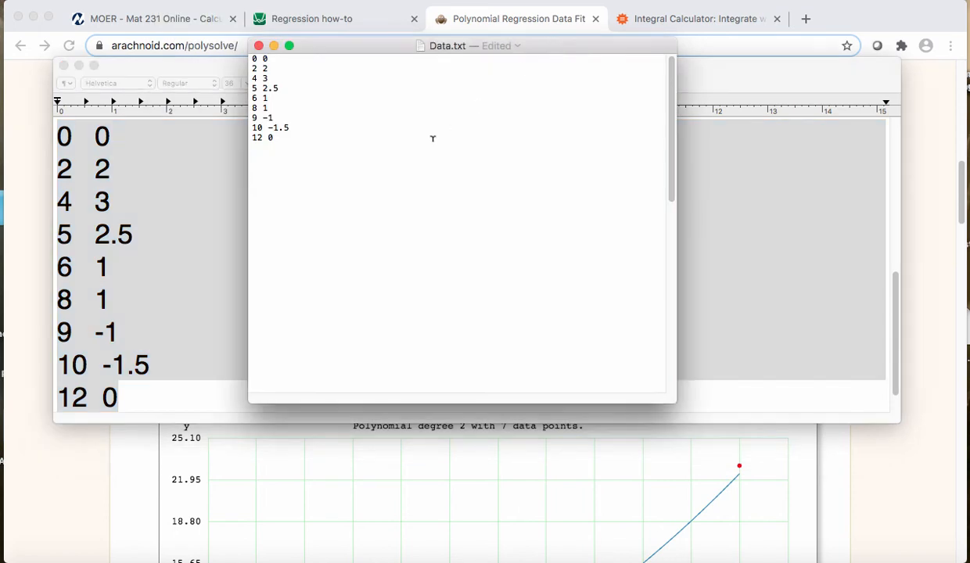
# Replace the regression page's sample data with the nine x y pairs copied from Data.txt
pyautogui.moveTo(264, 134); pyautogui.dragTo(234, 49)
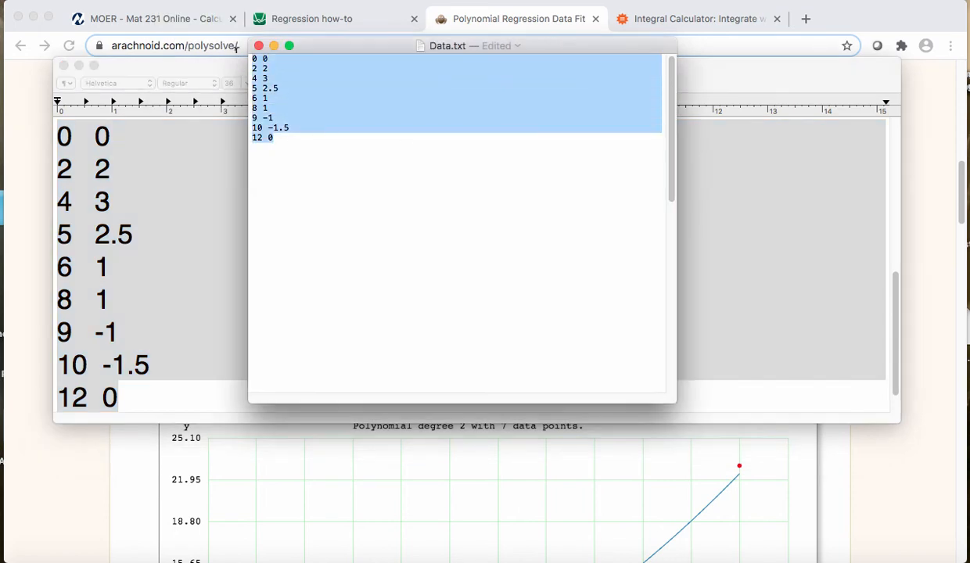
pyautogui.click(874, 438)
pyautogui.moveTo(203, 211); pyautogui.dragTo(162, 130)
pyautogui.hotkey('ctrl', 'v')
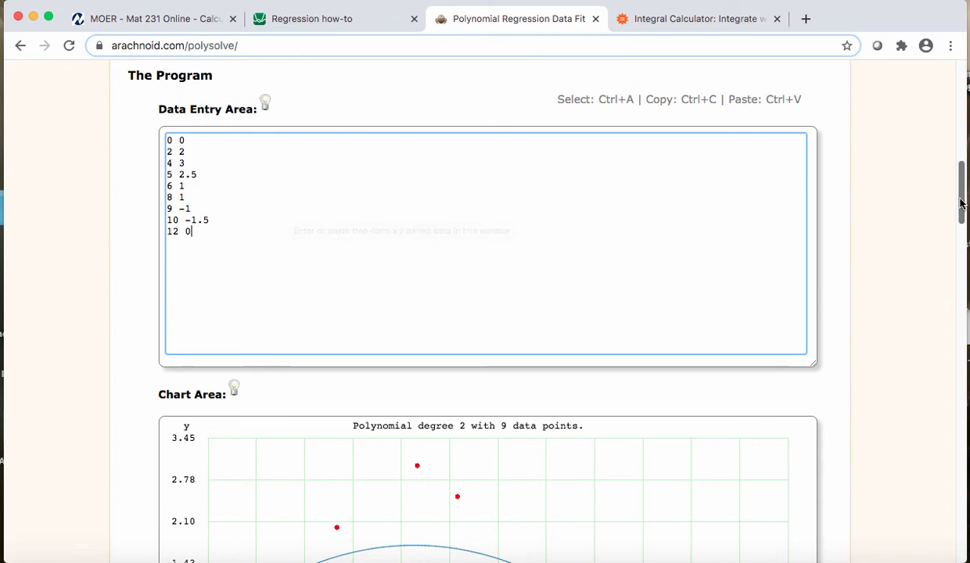
# Raise the polynomial fit of the nine data points one degree at a time up to degree 8
pyautogui.moveTo(961, 203); pyautogui.dragTo(955, 249)
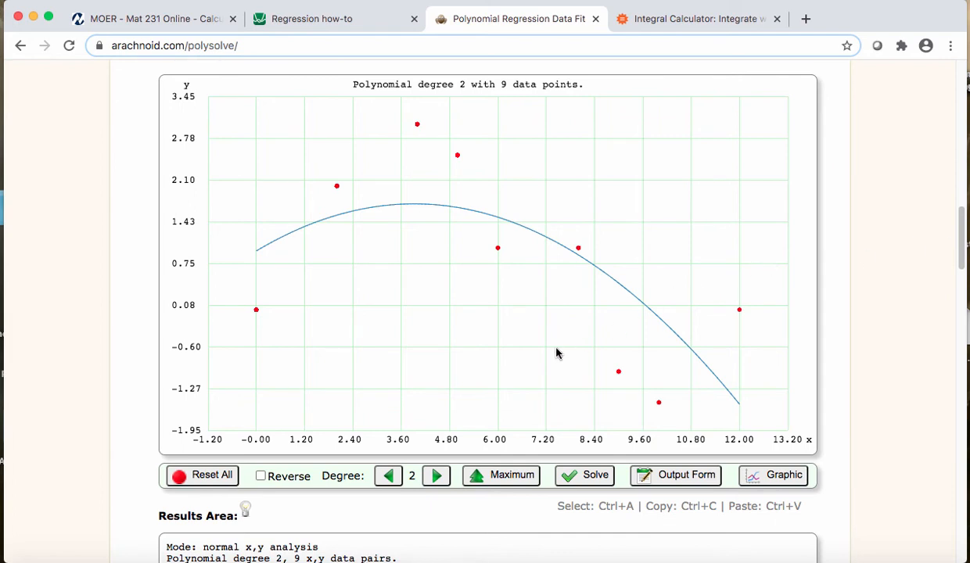
pyautogui.click(436, 475)
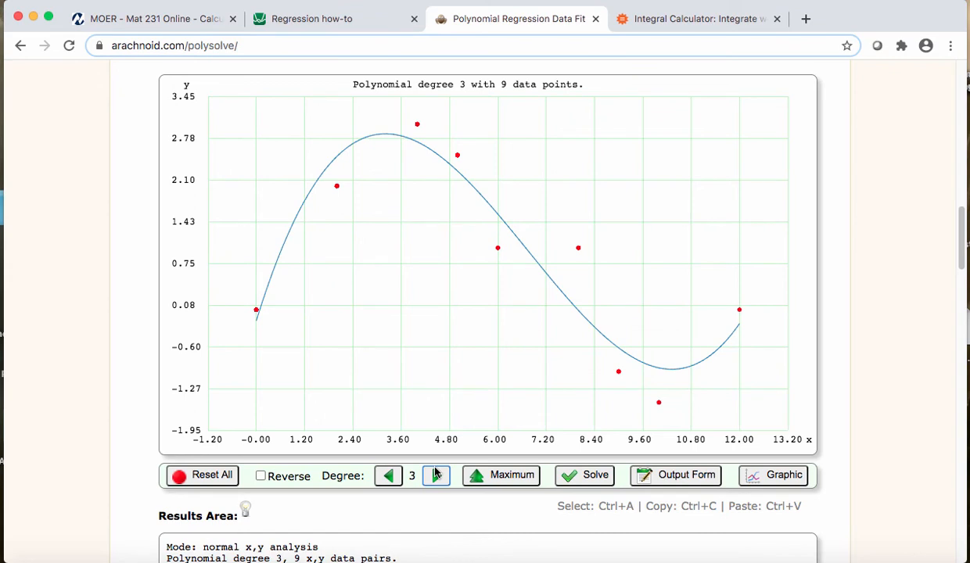
pyautogui.click(436, 476)
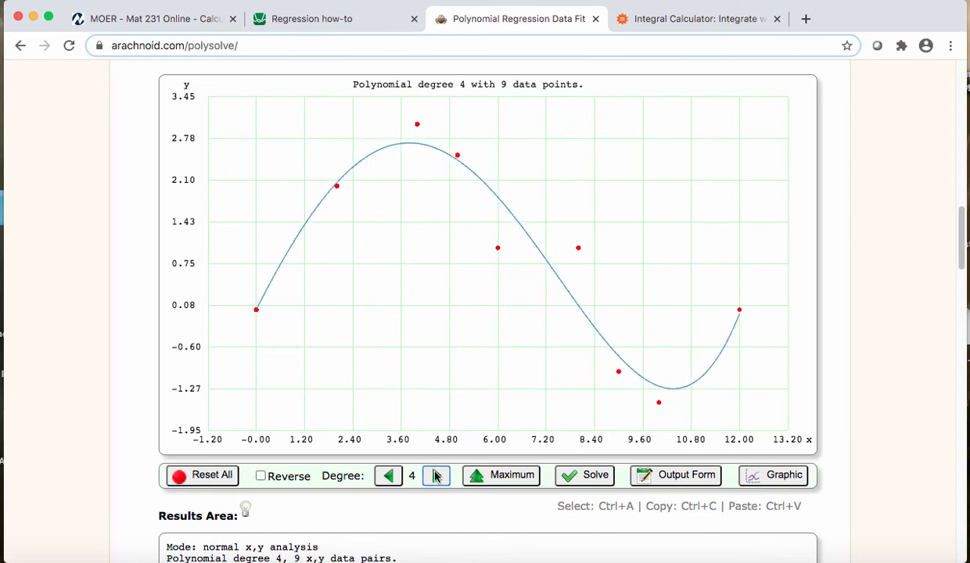
pyautogui.click(437, 479)
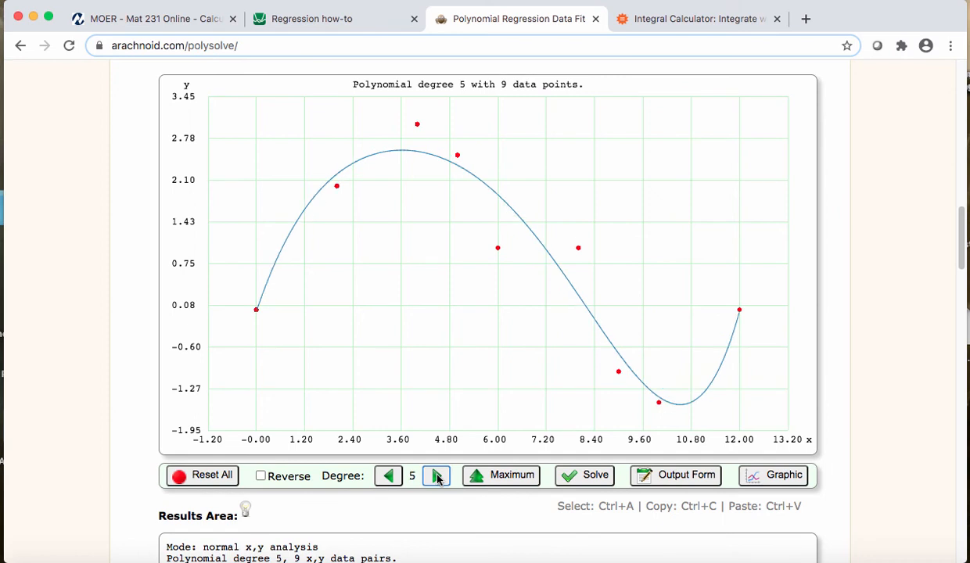
pyautogui.click(437, 478)
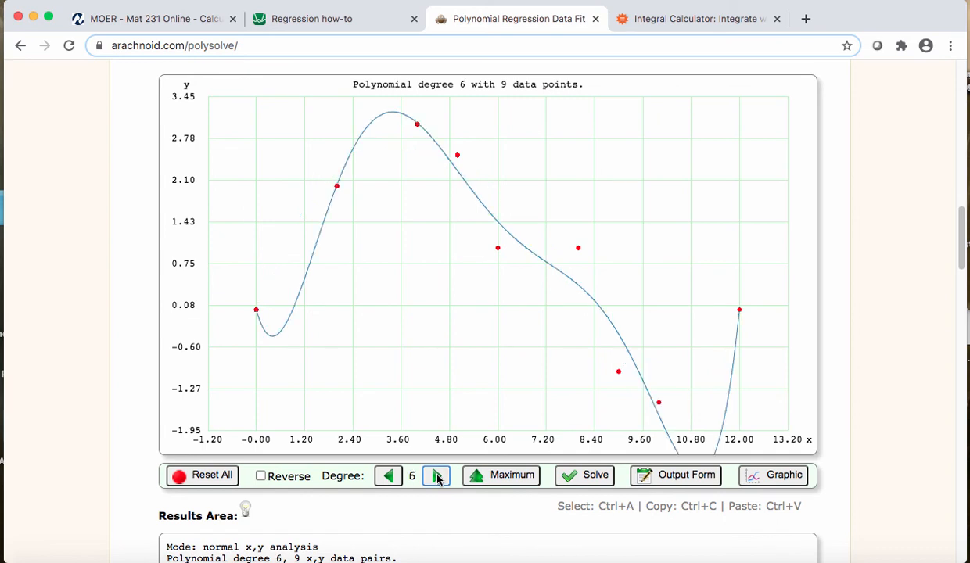
pyautogui.click(437, 478)
pyautogui.click(437, 479)
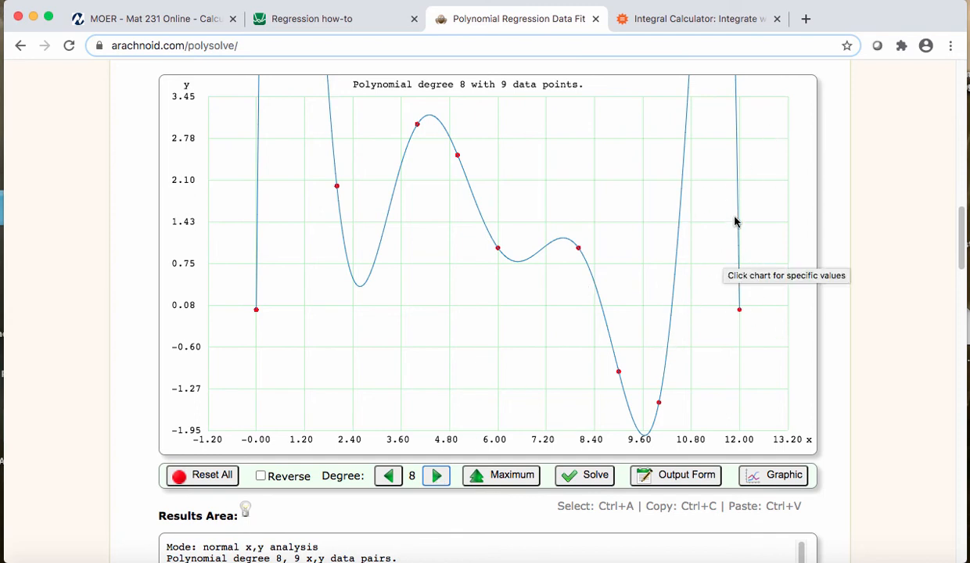
# Lower the polynomial fit of the nine data points to degree 5
pyautogui.click(389, 475)
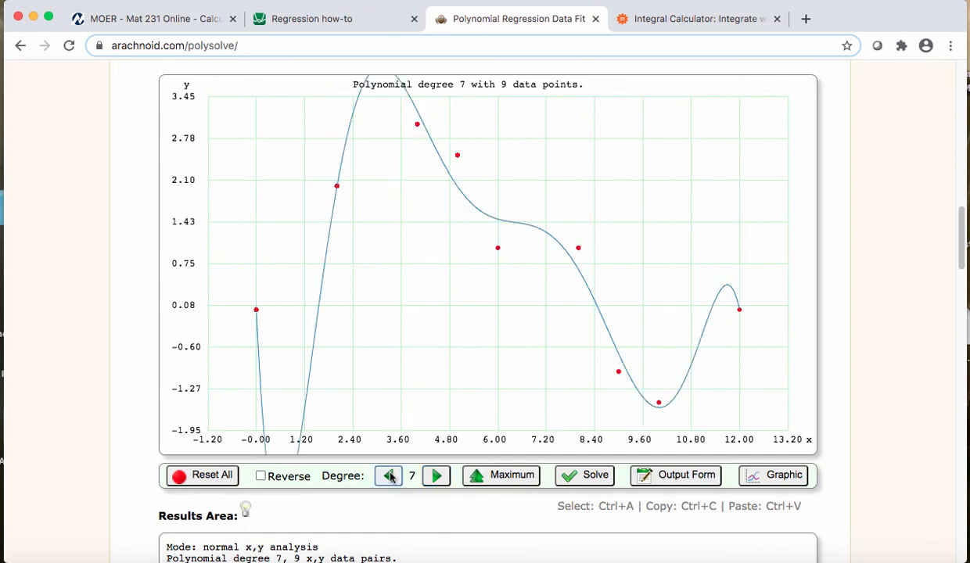
pyautogui.click(390, 476)
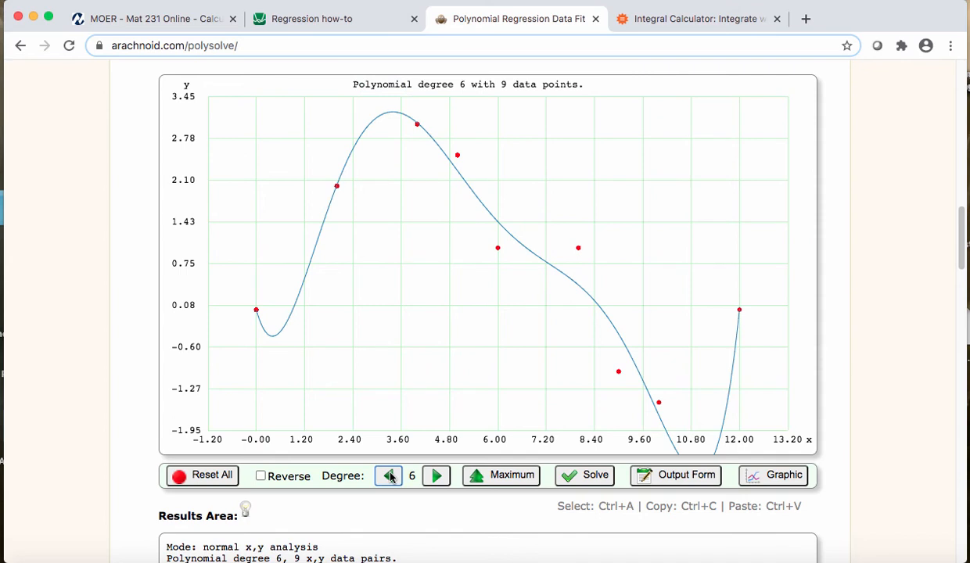
pyautogui.click(389, 476)
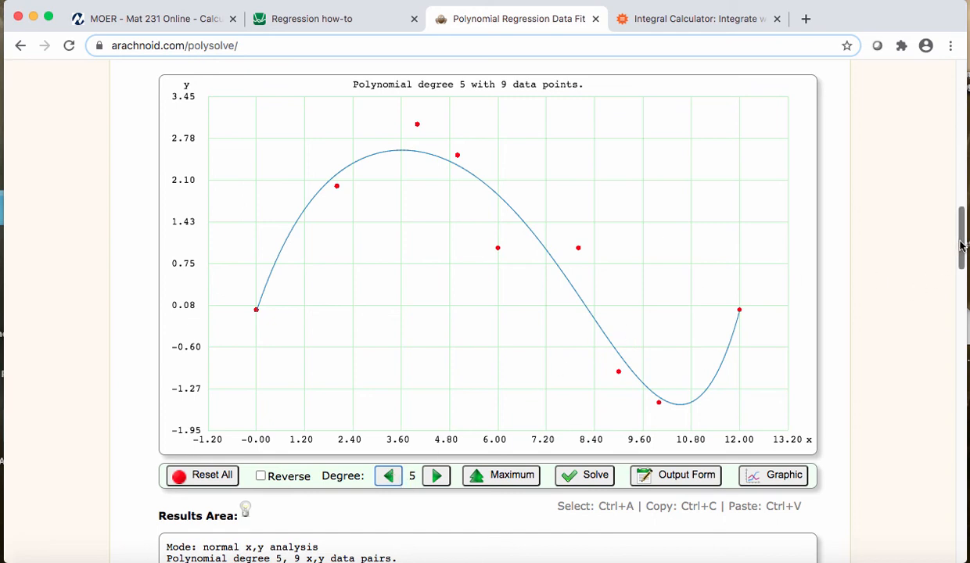
# Select all six coefficients of the degree 5 polynomial in the results
pyautogui.scroll(-1, 960, 258)
pyautogui.moveTo(958, 258); pyautogui.dragTo(947, 280)
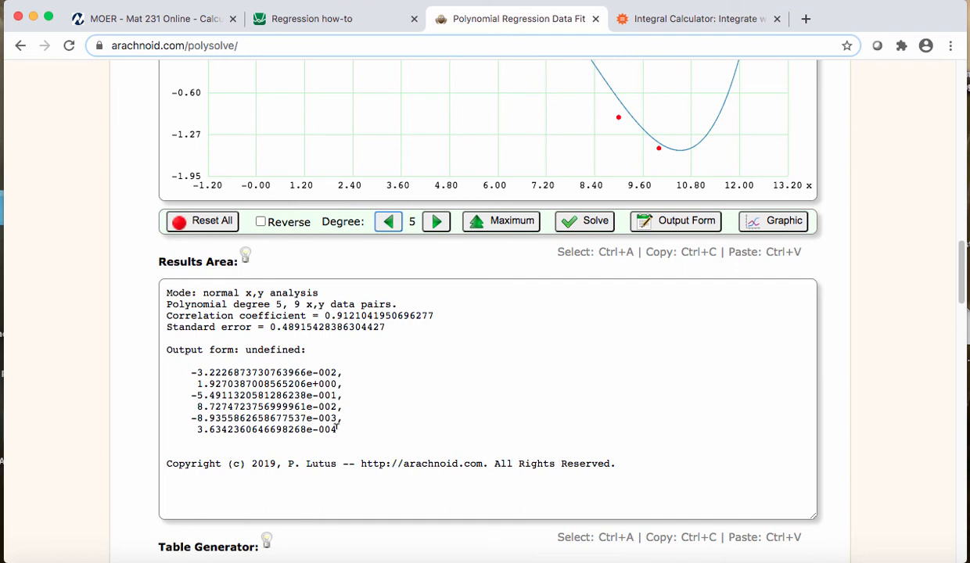
pyautogui.click(359, 418)
pyautogui.moveTo(358, 418); pyautogui.dragTo(166, 358)
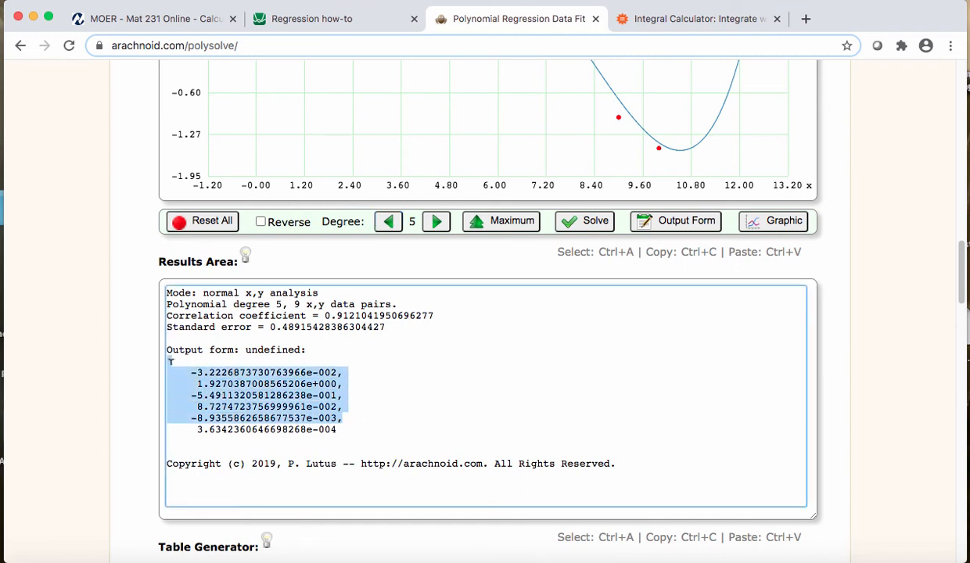
pyautogui.press('Down')
pyautogui.moveTo(338, 429); pyautogui.dragTo(151, 376)
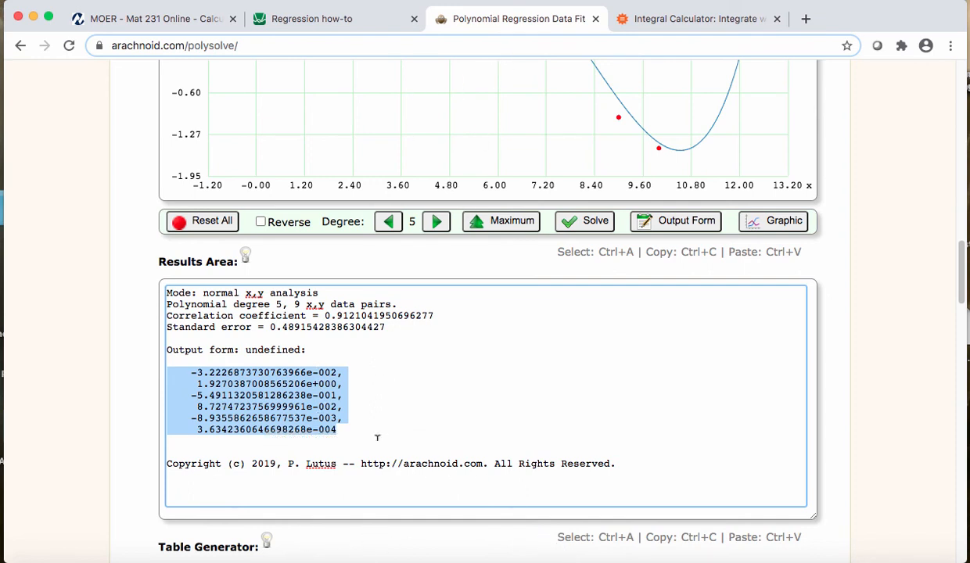
# Switch to Data.txt in TextEdit and list the six degree 5 coefficients without commas below the nine data pairs
pyautogui.click(355, 557)
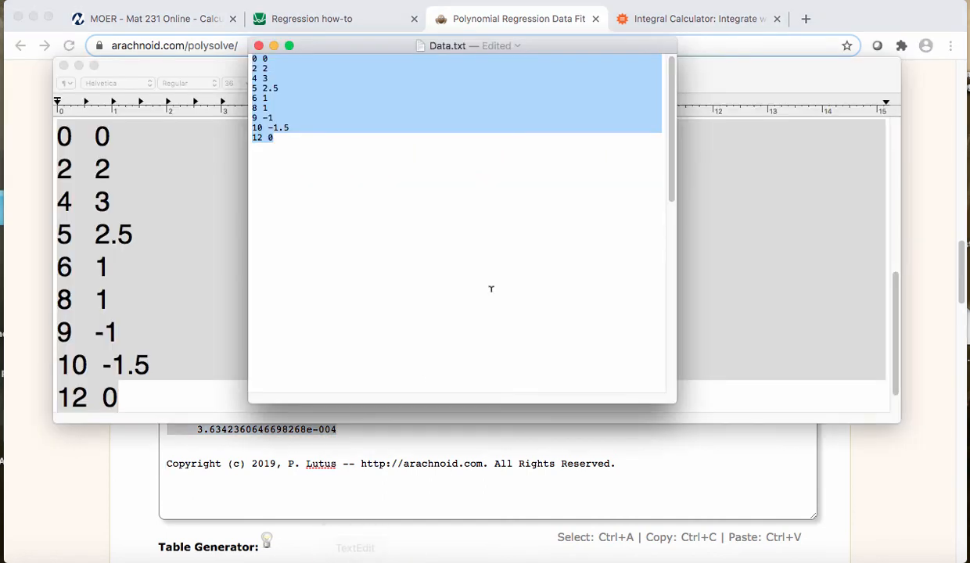
pyautogui.click(402, 218)
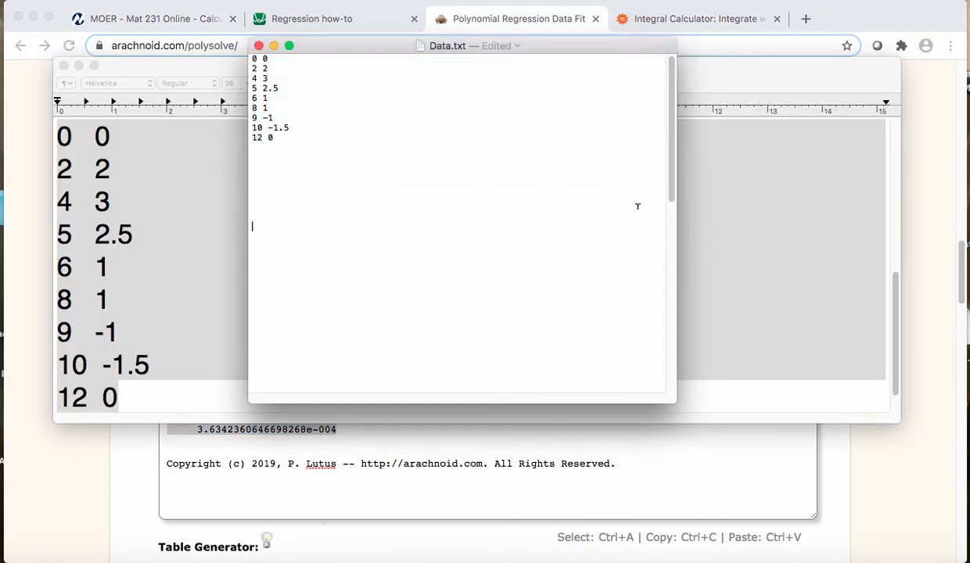
pyautogui.write('-3.2226873730763966e-002  1.9270387008565206e+000 -5.4911320581286238e-001  8.7274723756999961e-002 -8.9355862658677537e-003  3.6342360646698268e-004')
pyautogui.scroll(-3, 657, 234)
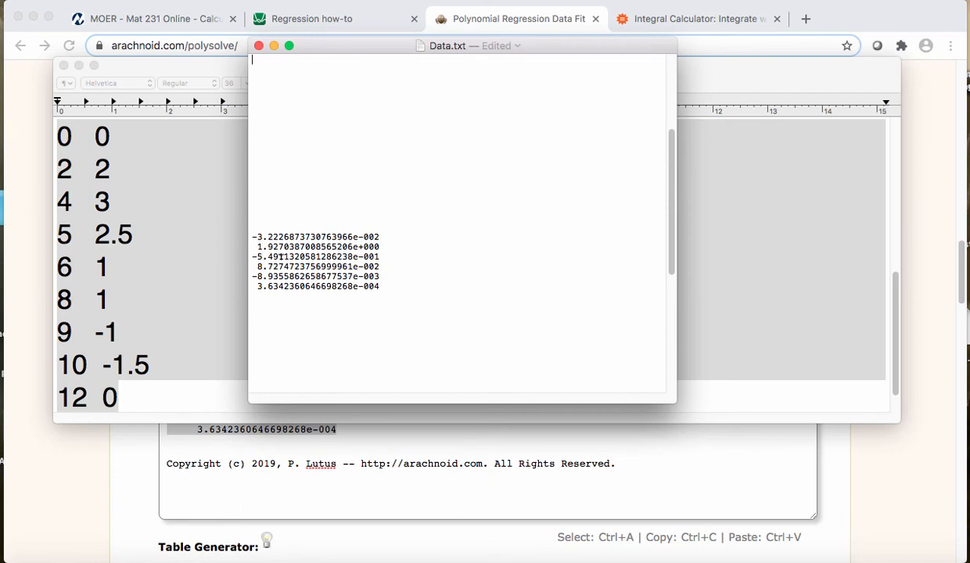
pyautogui.scroll(-2, 669, 207)
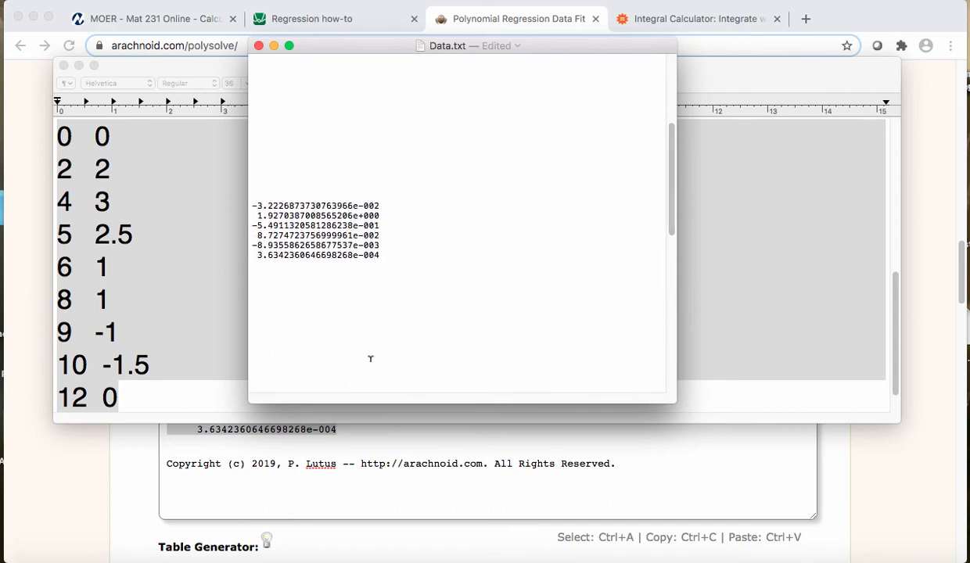
# Delete the surplus blank lines between the scientific-notation coefficients and their decimal versions in Data.txt
pyautogui.rightClick(311, 373)
pyautogui.click(278, 365)
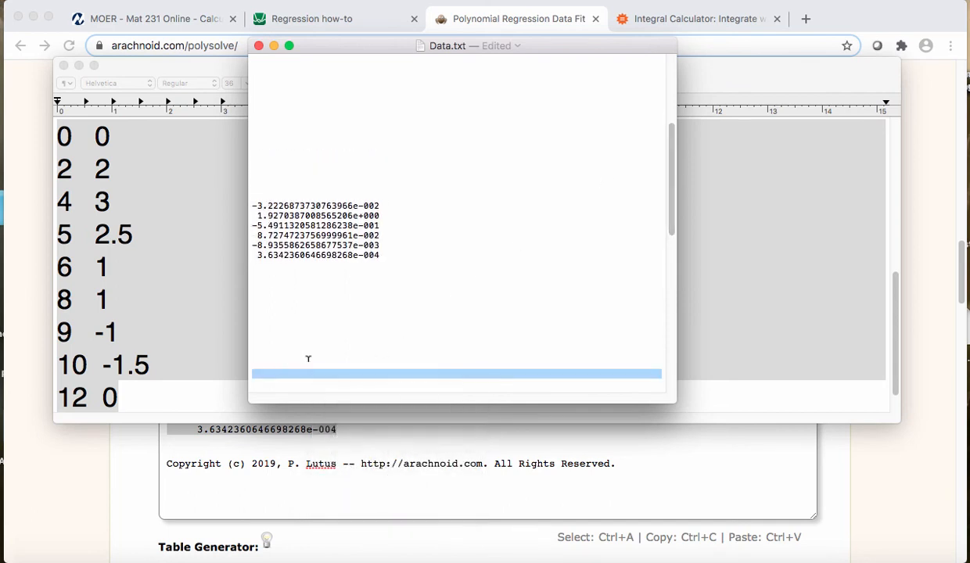
pyautogui.press('BackSpace')
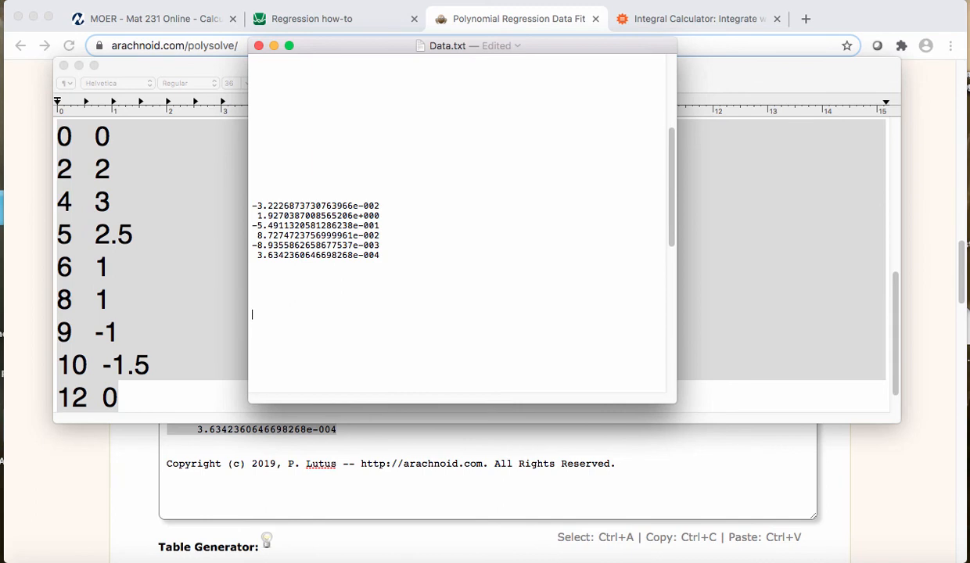
pyautogui.press('BackSpace')
pyautogui.press('BackSpace')
pyautogui.press('BackSpace')
pyautogui.press('BackSpace')
pyautogui.press('BackSpace')
pyautogui.press('BackSpace')
pyautogui.press('BackSpace')
pyautogui.press('BackSpace')
pyautogui.press('BackSpace')
pyautogui.press('BackSpace')
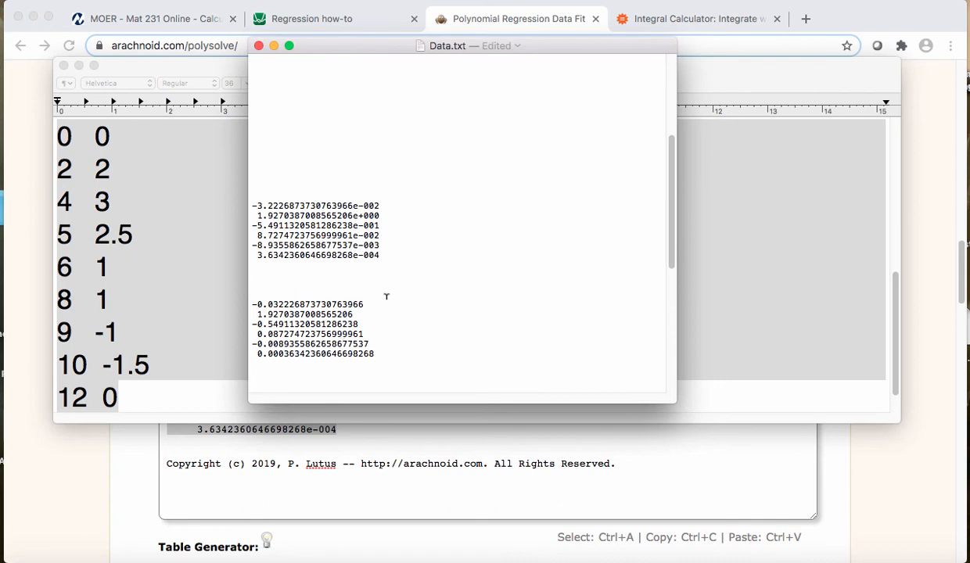
# Replace the leading space of each of the three positive decimal coefficients with a plus sign
pyautogui.click(361, 312)
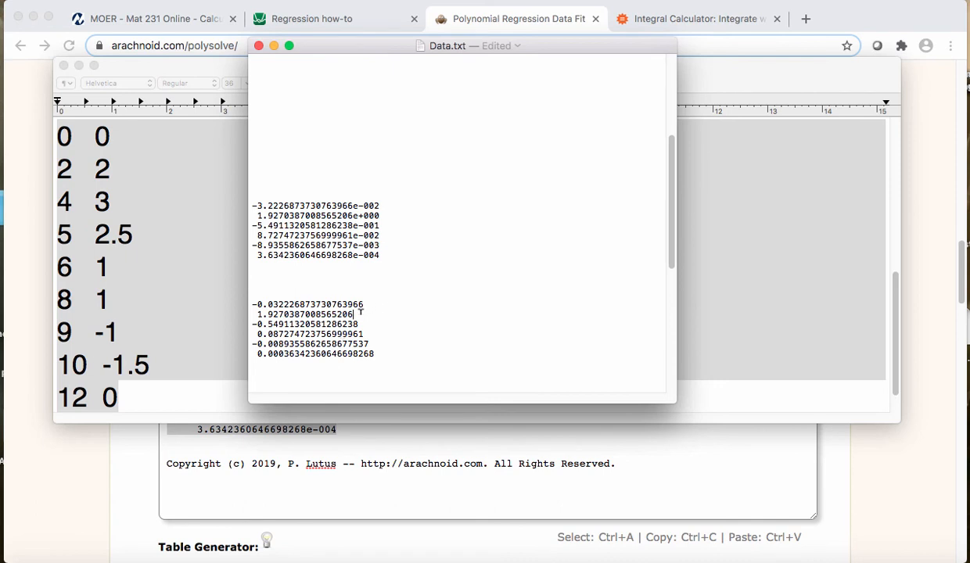
pyautogui.click(374, 330)
pyautogui.click(380, 353)
pyautogui.write('+')
pyautogui.press('BackSpace')
pyautogui.write('+')
pyautogui.press('BackSpace')
pyautogui.write('+')
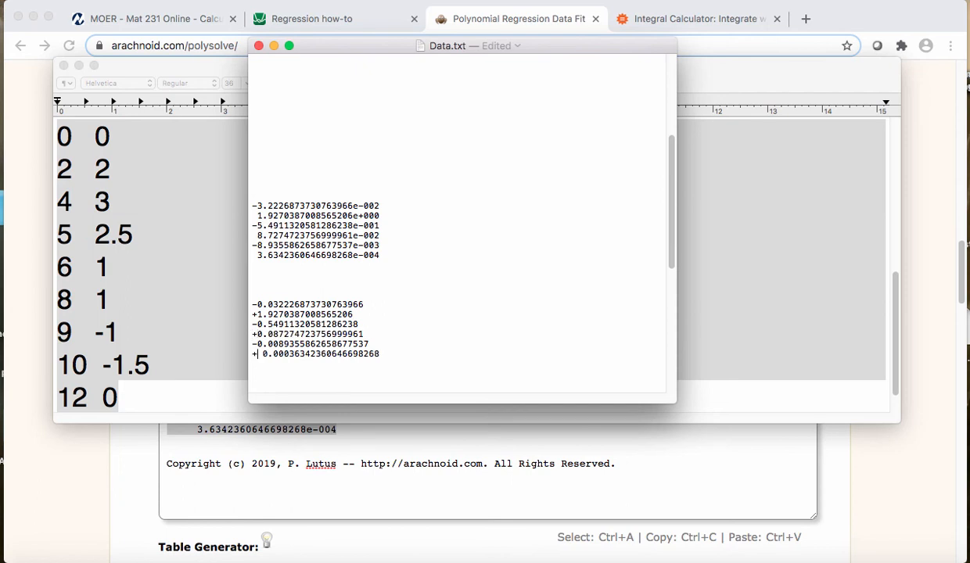
pyautogui.press('BackSpace')
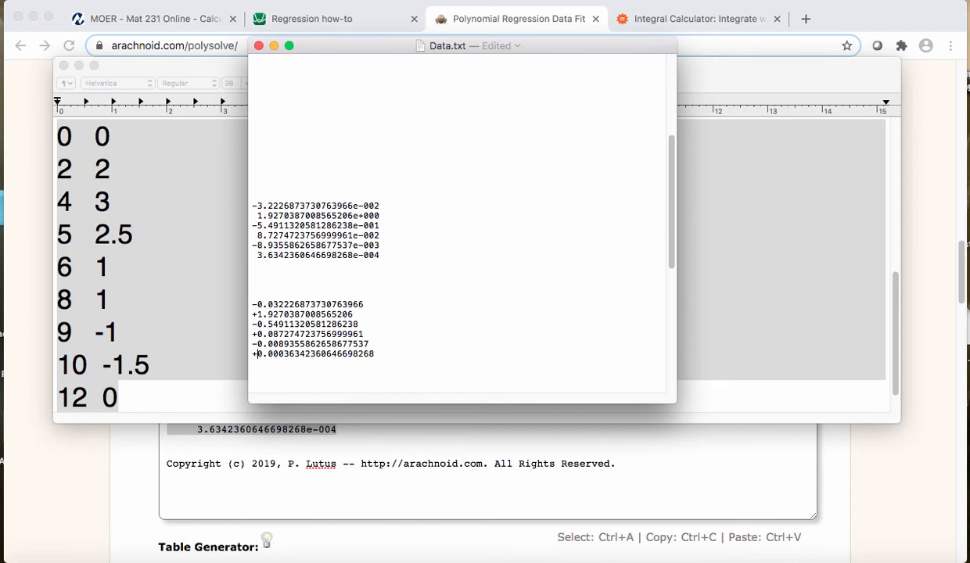
# Append x, x^2, x^3, x^4 and x^5 in order to the second through sixth decimal coefficients
pyautogui.click(368, 312)
pyautogui.write('x')
pyautogui.click(387, 323)
pyautogui.write('x^2')
pyautogui.press('Down')
pyautogui.write('x^3')
pyautogui.press('Down')
pyautogui.write('x^4')
pyautogui.press('Down')
pyautogui.write('x^5')
# Join the six polynomial terms into one continuous expression and select the whole expression
pyautogui.press('BackSpace')
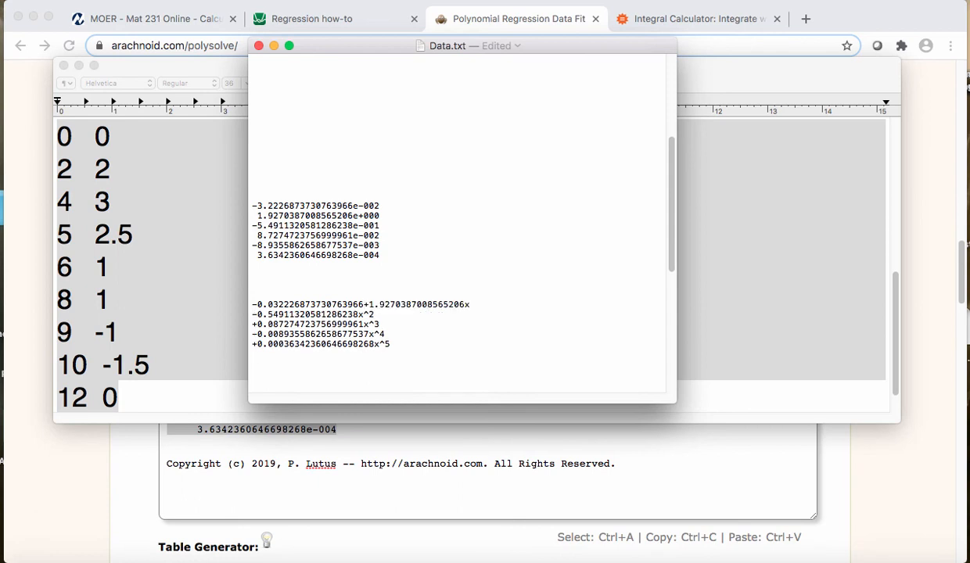
pyautogui.click(517, 302)
pyautogui.press('Right')
pyautogui.press('BackSpace')
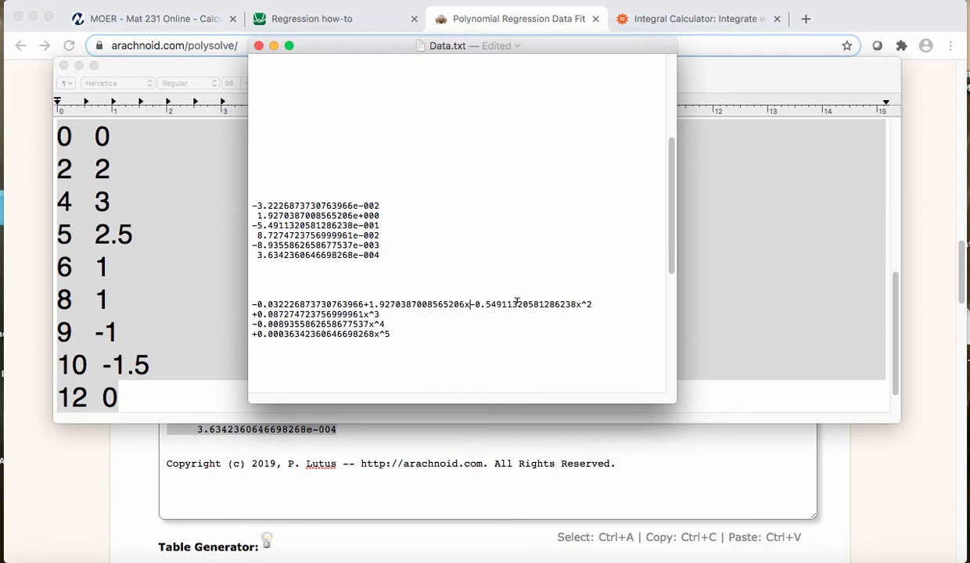
pyautogui.press('BackSpace')
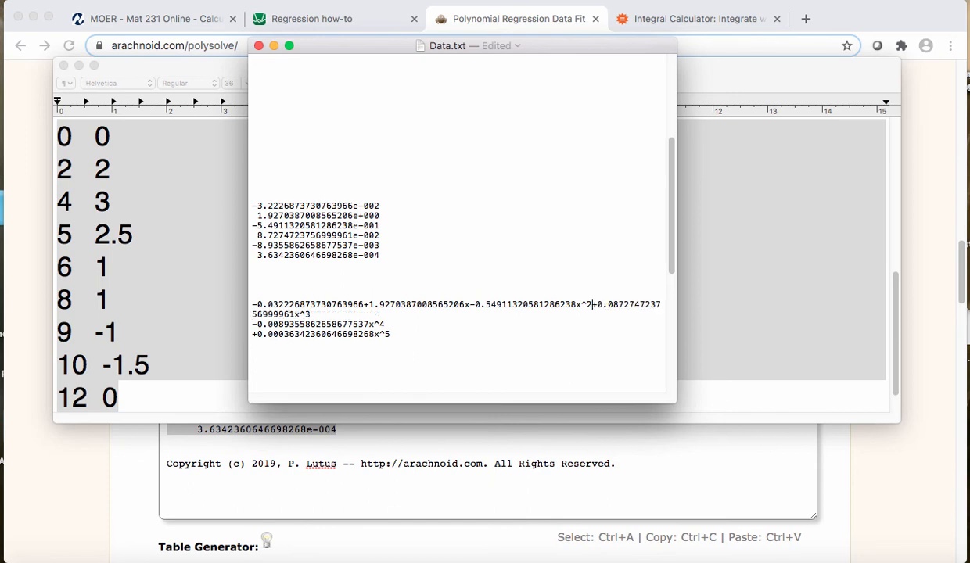
pyautogui.press('Down')
pyautogui.press('BackSpace')
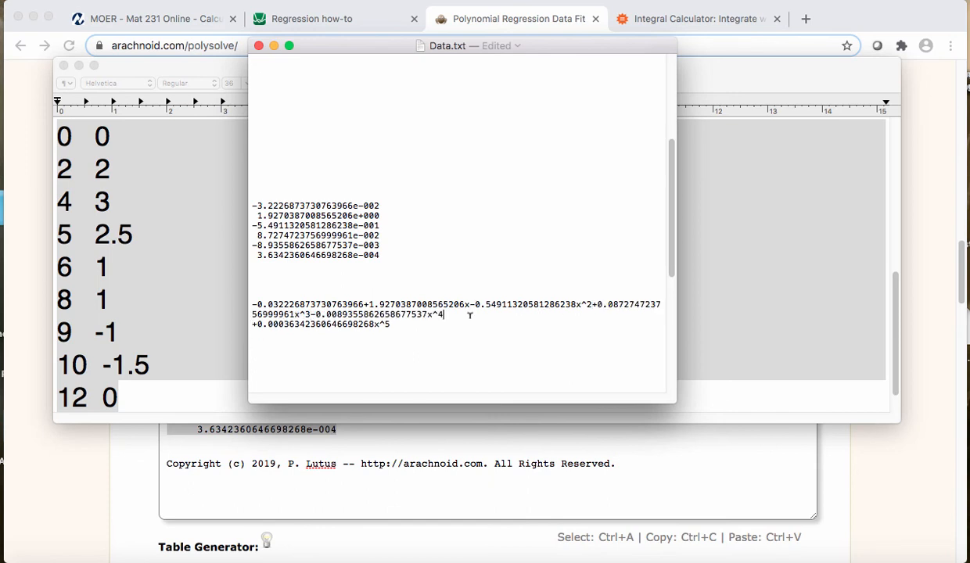
pyautogui.press('Right')
pyautogui.press('BackSpace')
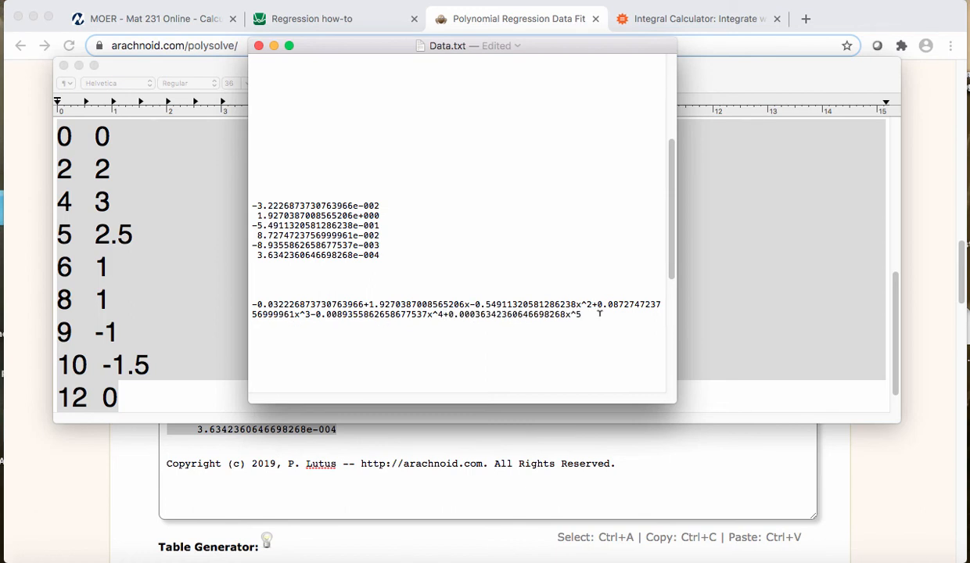
pyautogui.moveTo(594, 313); pyautogui.dragTo(250, 301)
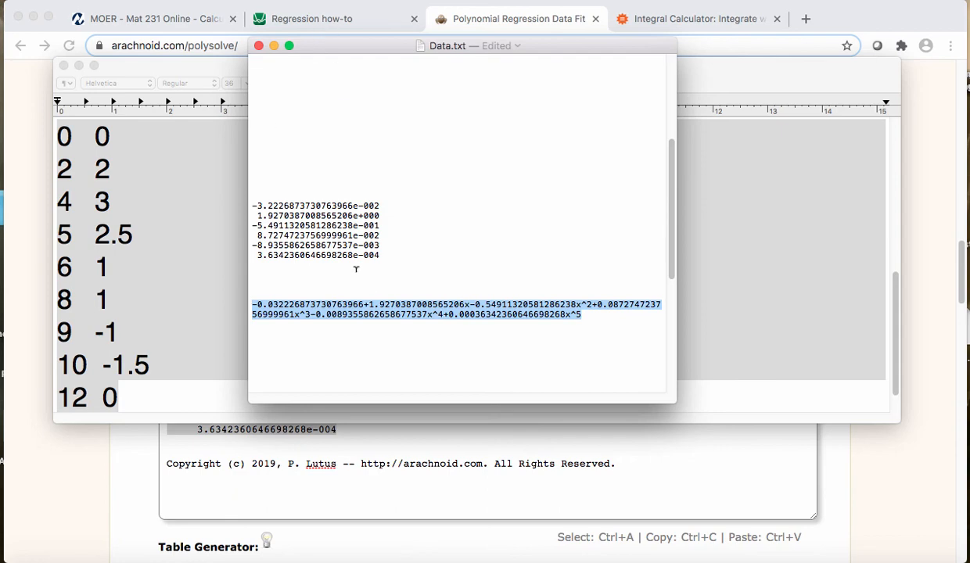
# Switch to the Desmos Regression how-to graph and expand the folder "Volume of rotation: one polynomial"
pyautogui.click(329, 18)
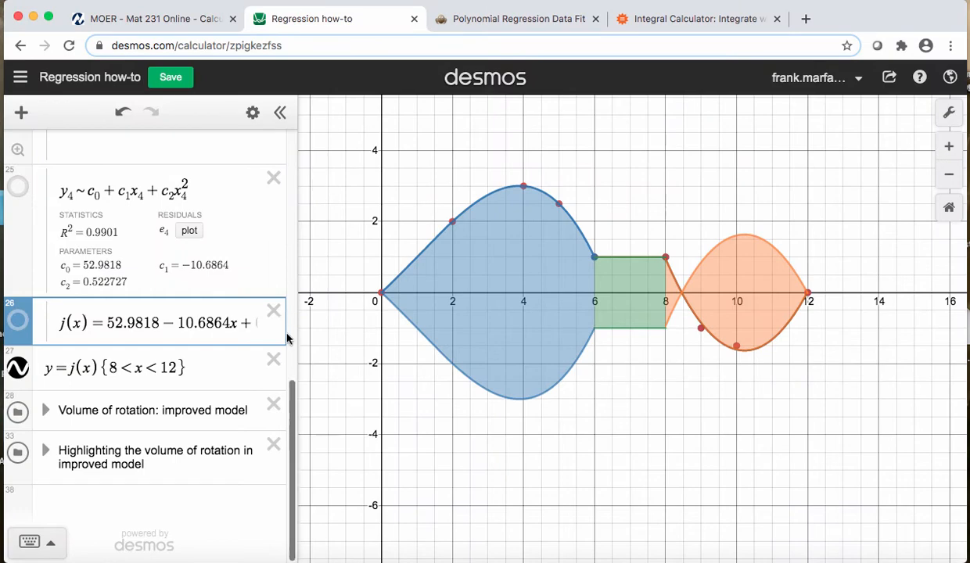
pyautogui.moveTo(292, 401); pyautogui.dragTo(245, 174)
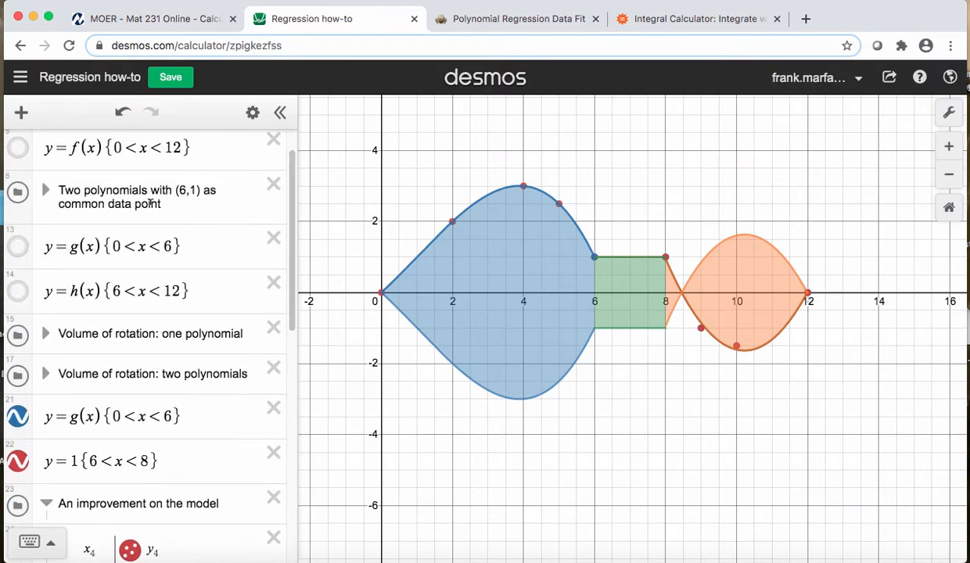
pyautogui.scroll(1, 278, 186)
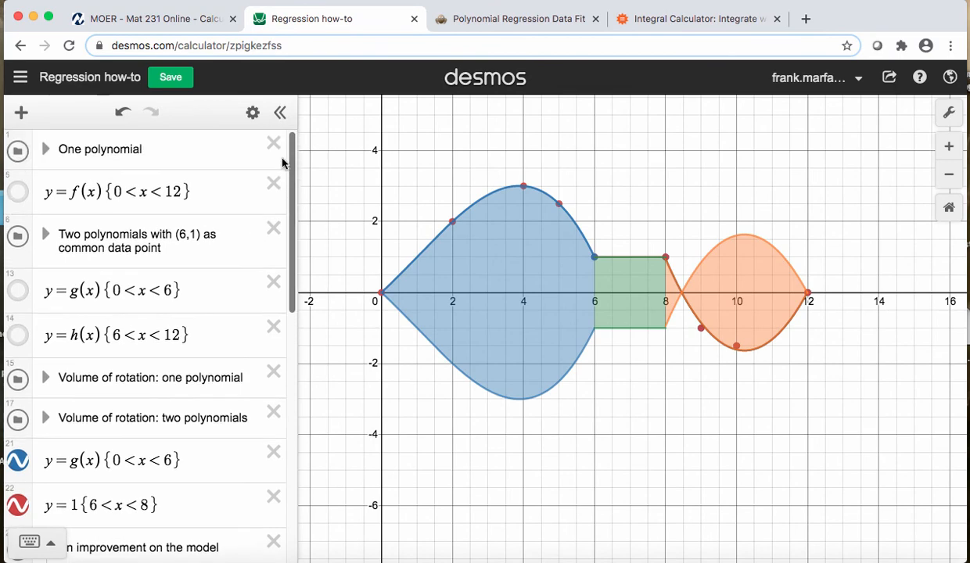
pyautogui.scroll(-3, 282, 162)
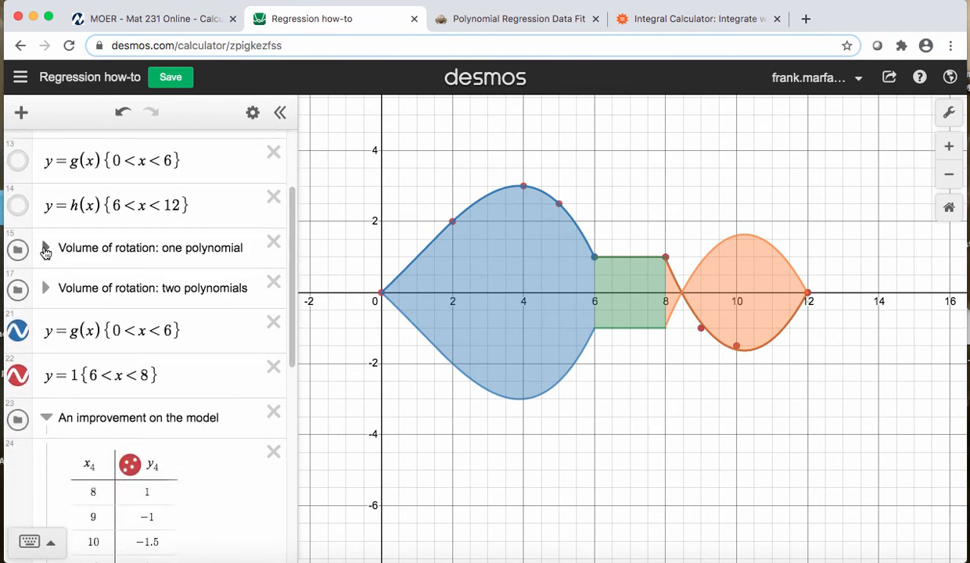
pyautogui.click(46, 248)
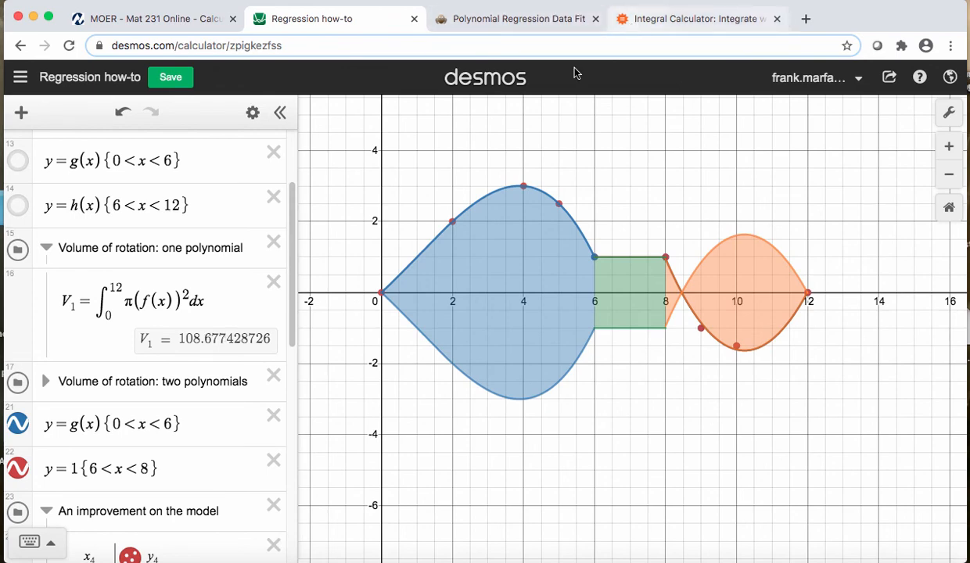
# In the WolframAlpha integral calculator, enter "integrate pi*(" followed by the degree 5 polynomial copied from Data.txt
pyautogui.click(651, 17)
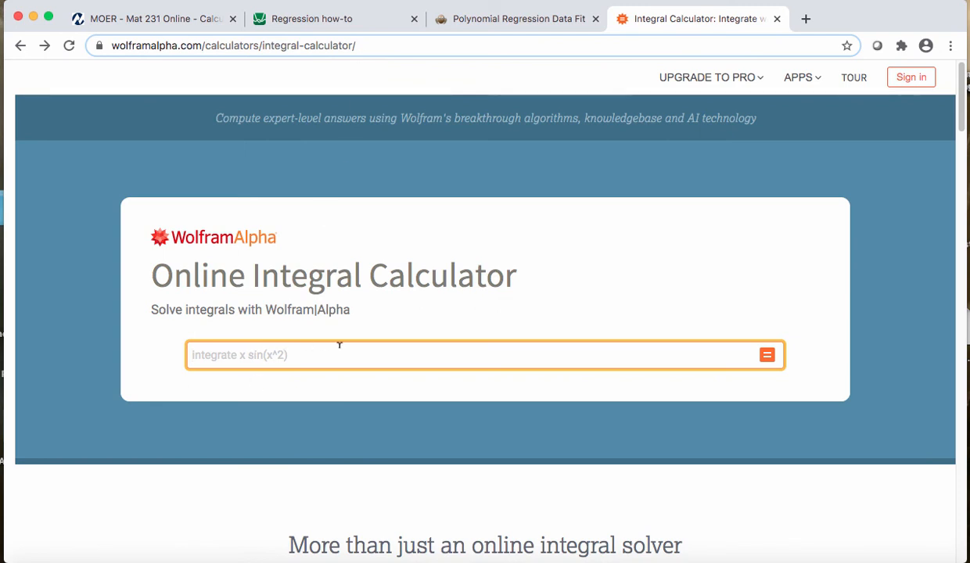
pyautogui.write('integrate ')
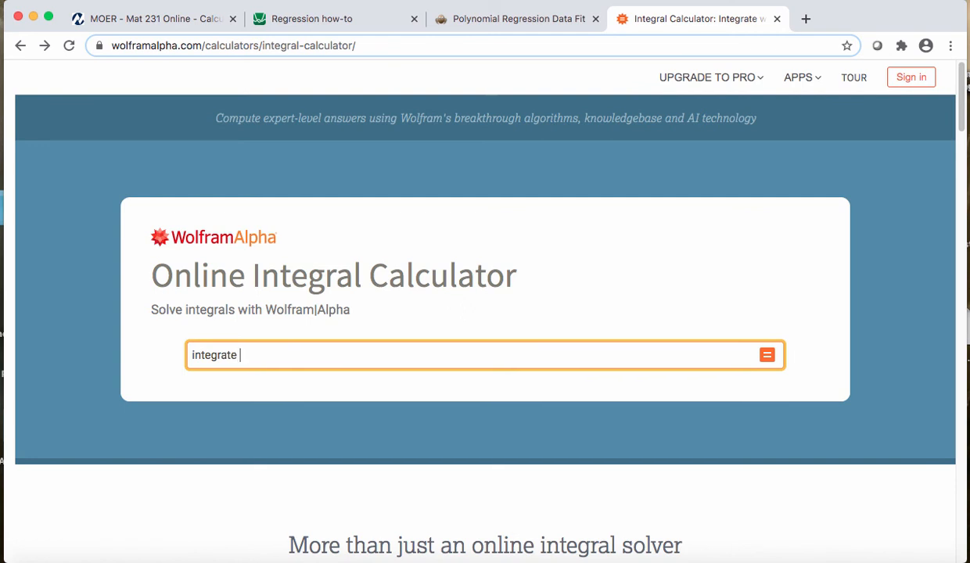
pyautogui.write('pi*(')
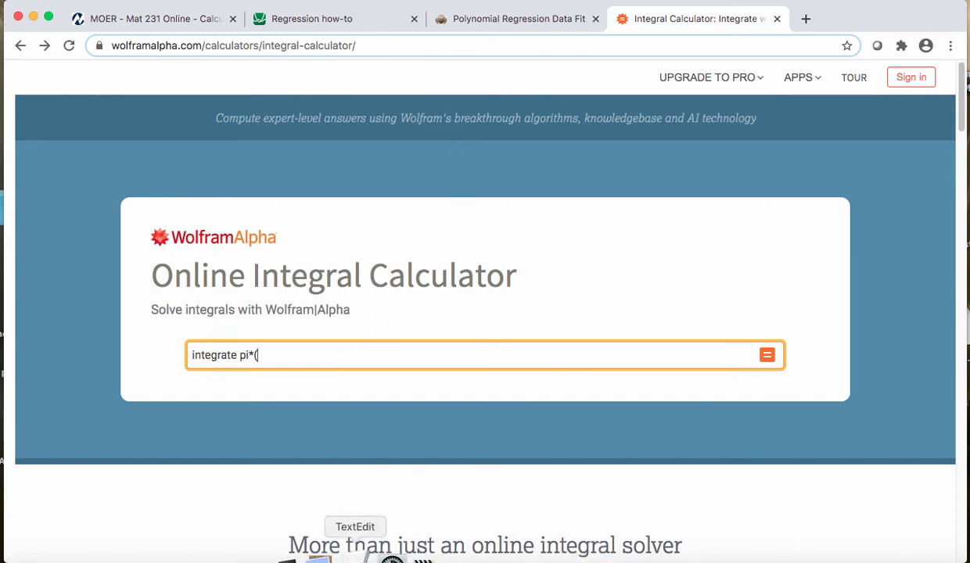
pyautogui.click(355, 554)
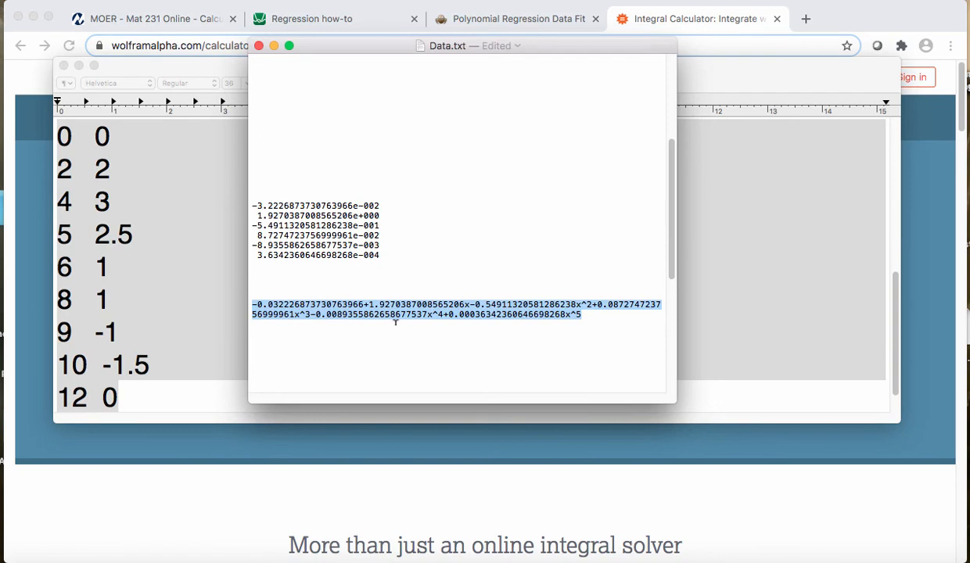
pyautogui.press('super+c')
pyautogui.click(364, 472)
pyautogui.press('super+v')
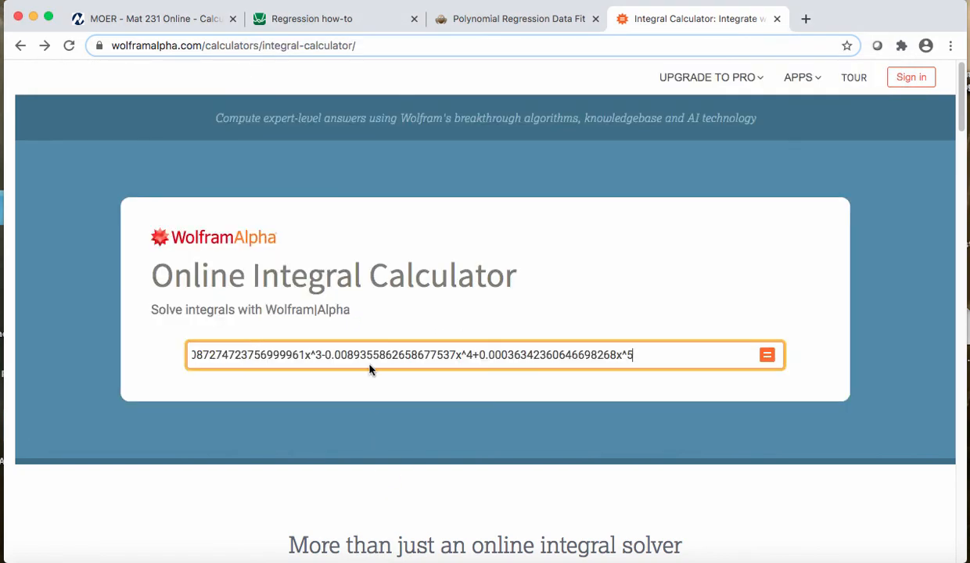
# Close the parenthesis around the polynomial, square it and add "dx from 0 to 12" to the integral query
pyautogui.press('super+Left')
pyautogui.write('(')
pyautogui.press('super+Right')
pyautogui.write(')^')
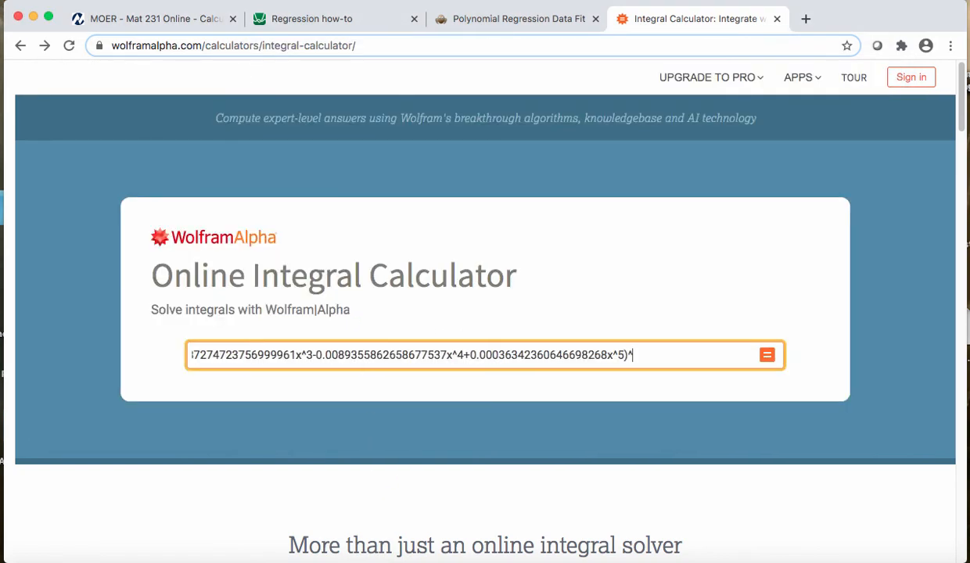
pyautogui.write('2 d')
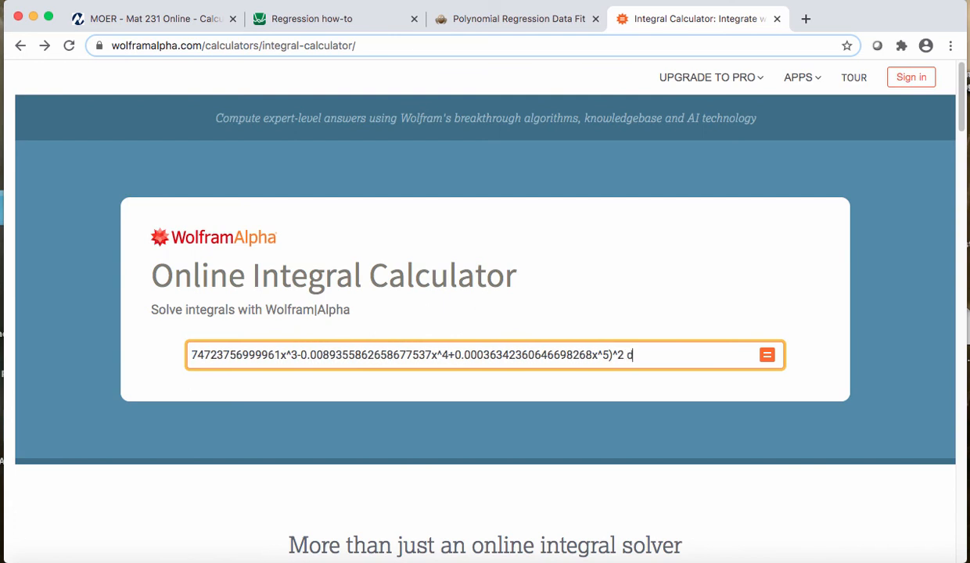
pyautogui.write('x from 0 to ')
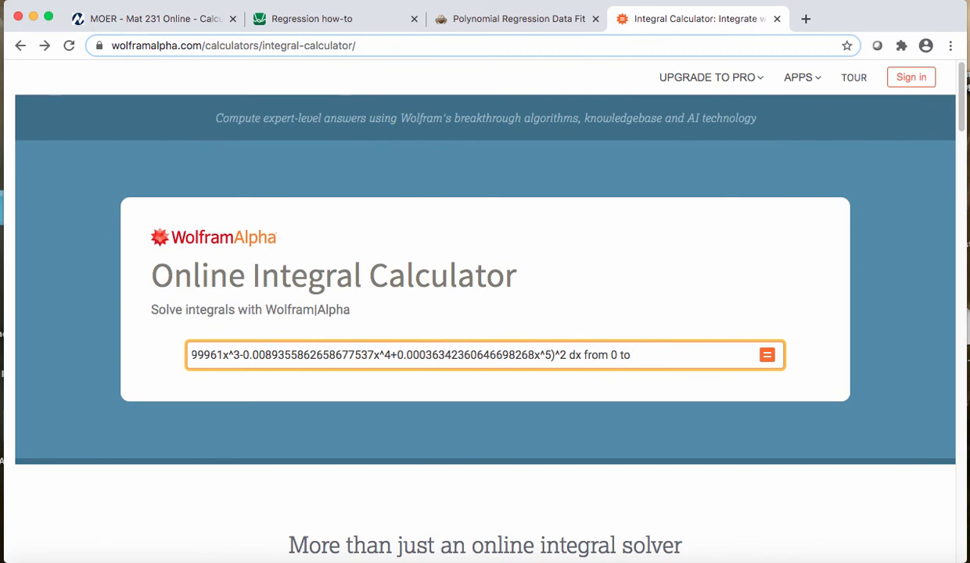
pyautogui.write('12')
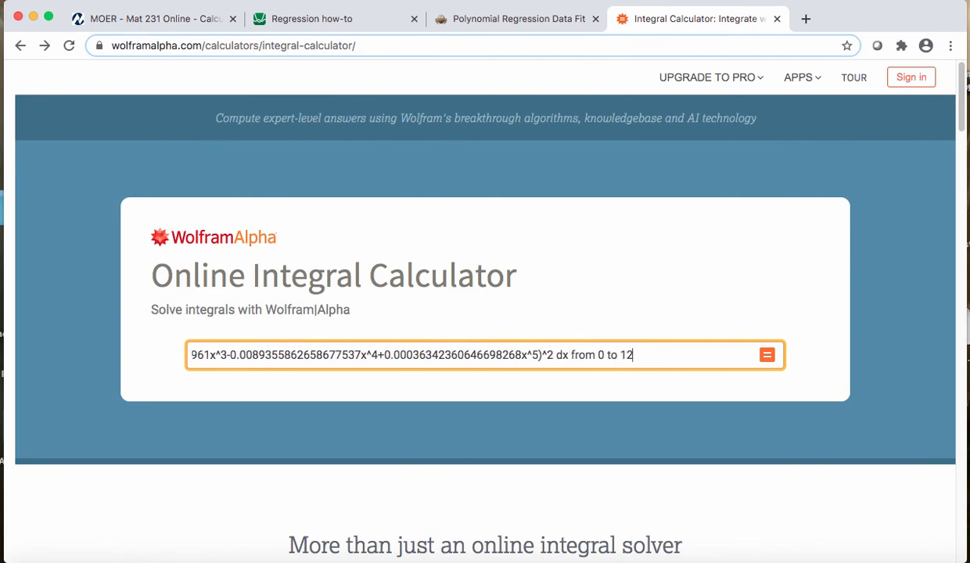
# Write the integral's lower limit as x=0, compute the integral to 12 and view the result page
pyautogui.press('Left')
pyautogui.press('Left')
pyautogui.press('Left')
pyautogui.press('Left')
pyautogui.write('x=')
pyautogui.press('Right')
pyautogui.press('Right')
pyautogui.press('Right')
pyautogui.write('12')
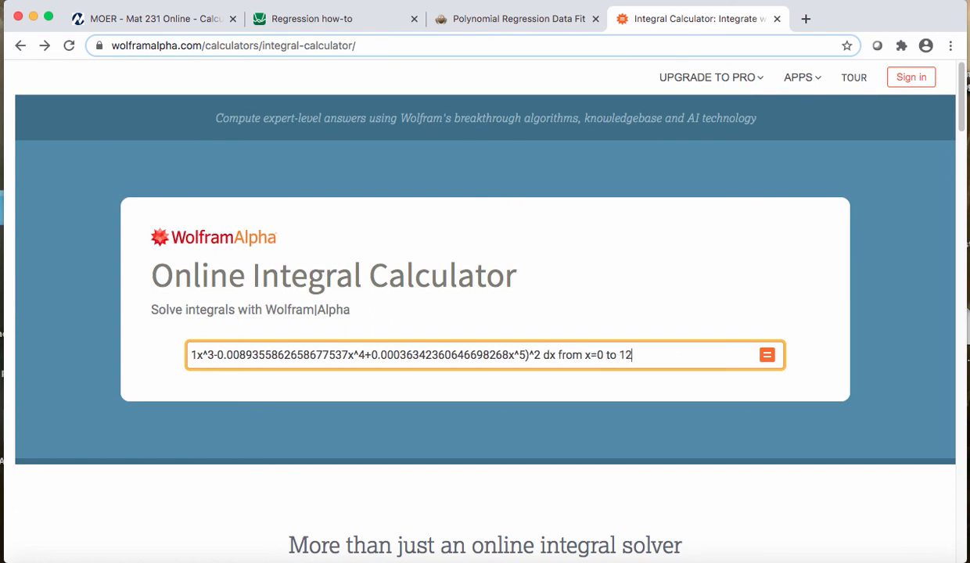
pyautogui.click(767, 356)
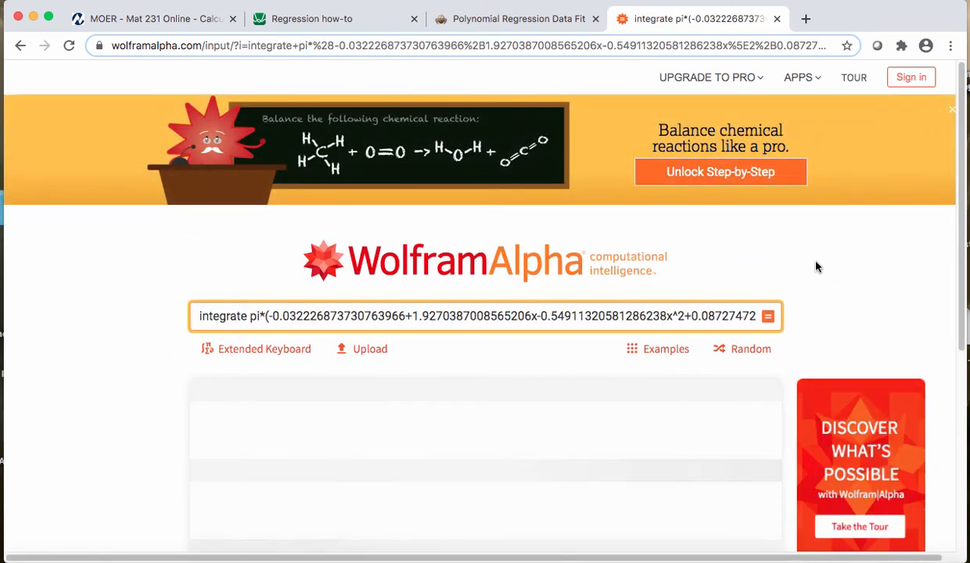
pyautogui.scroll(-3, 546, 334)
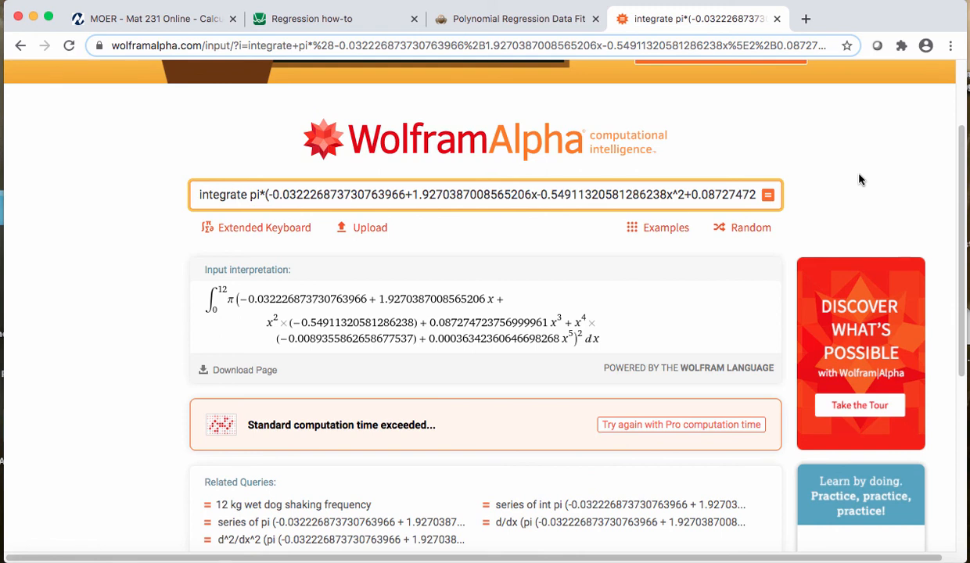
# Switch to the Desmos Regression how-to graph and define k(x) in a new expression as the copied degree 5 polynomial
pyautogui.click(327, 26)
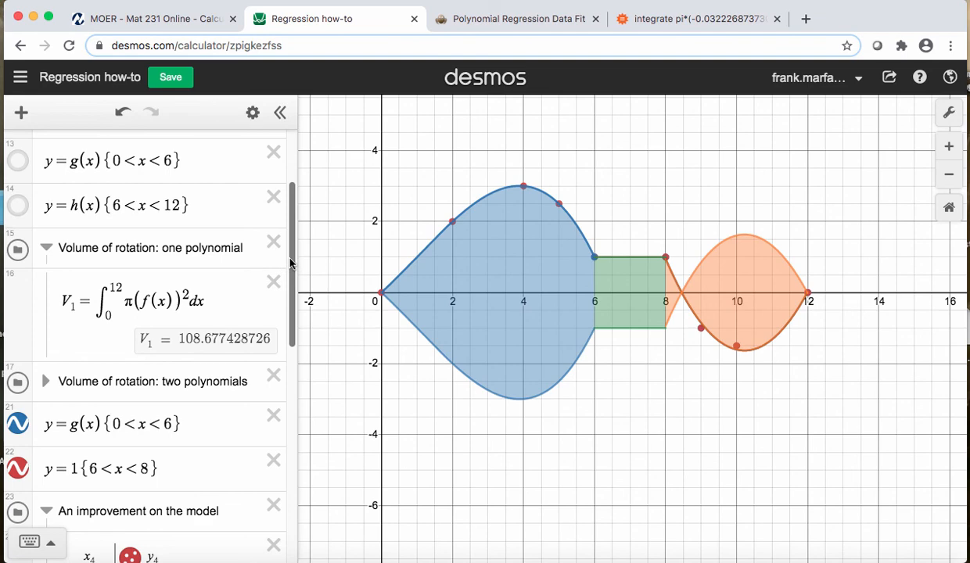
pyautogui.moveTo(290, 266); pyautogui.dragTo(319, 502)
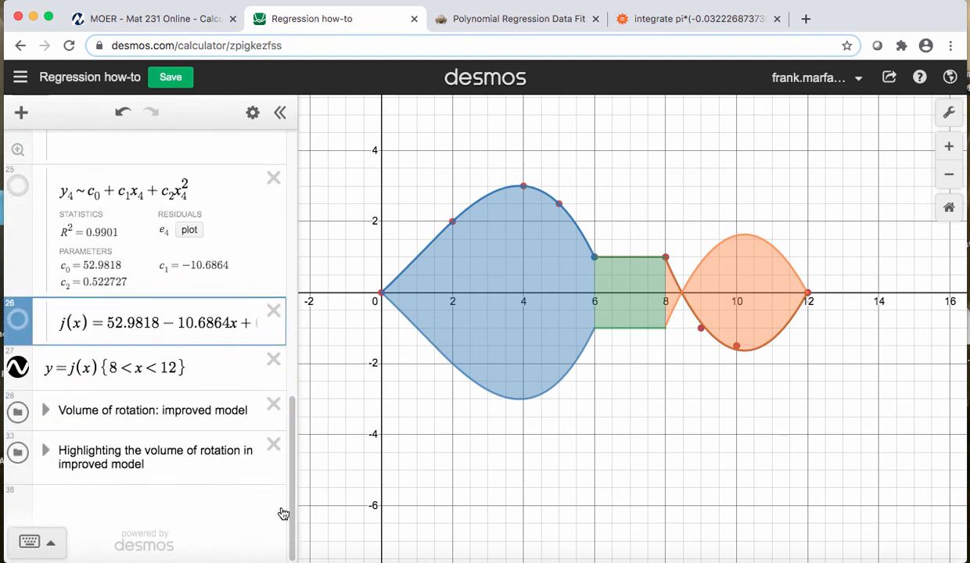
pyautogui.click(160, 496)
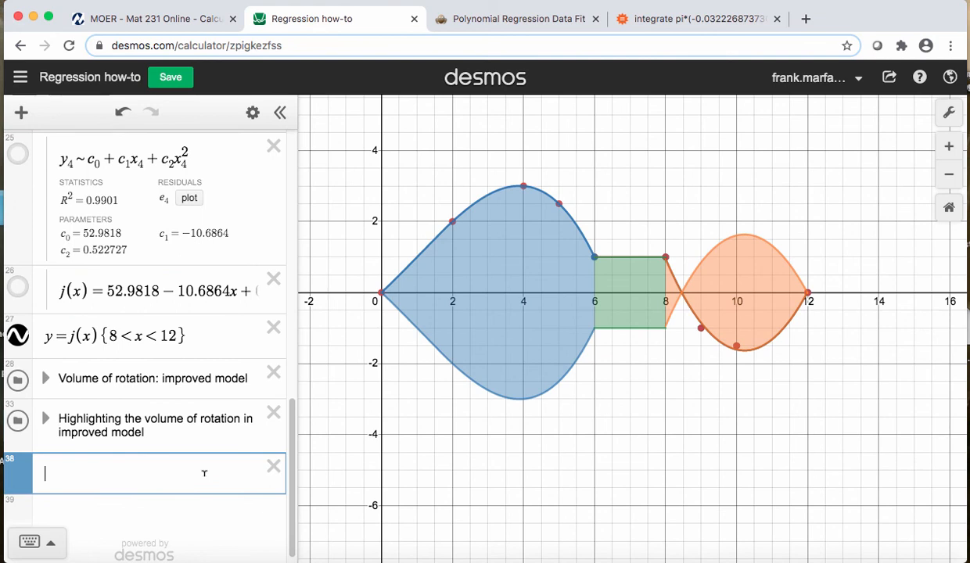
pyautogui.write('k(x)')
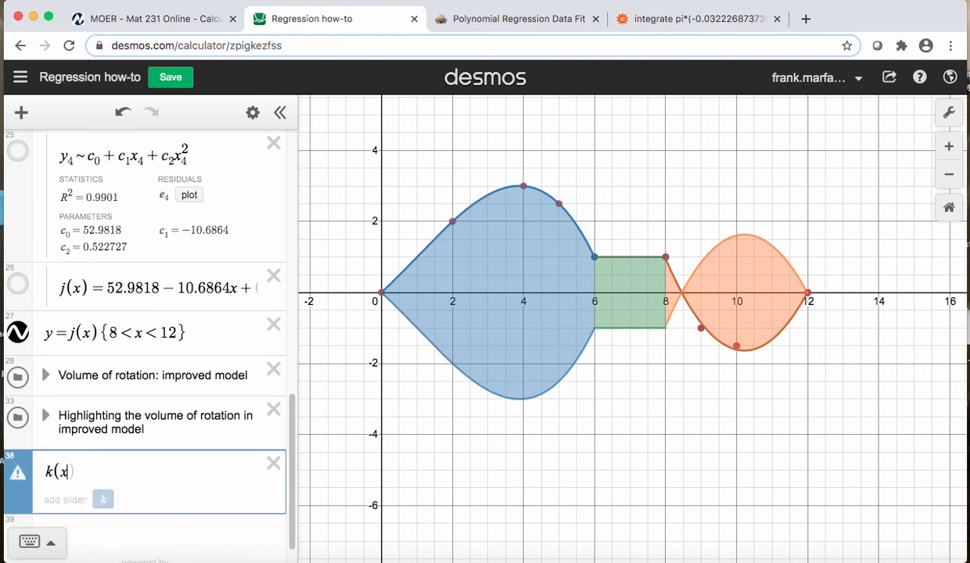
pyautogui.write('=')
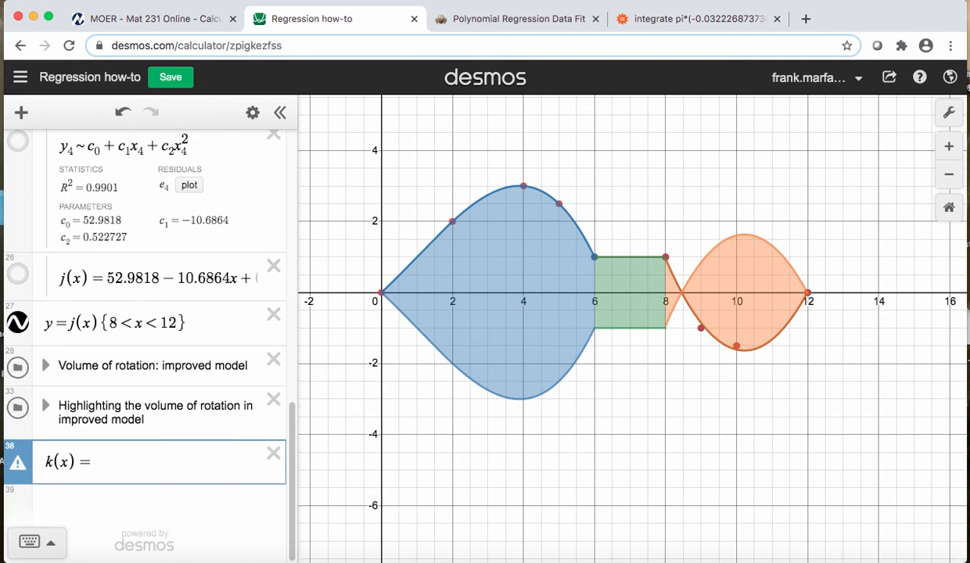
pyautogui.hotkey('ctrl', 'v')
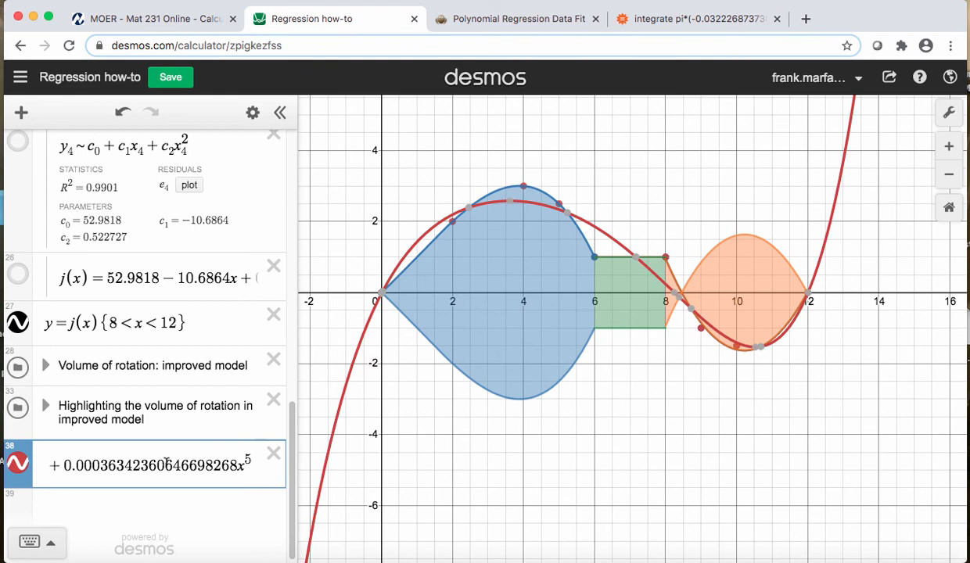
# Enter the volume of rotation integral of π(k(x))² dx from 0 to 12 in a new expression below k(x)
pyautogui.click(112, 512)
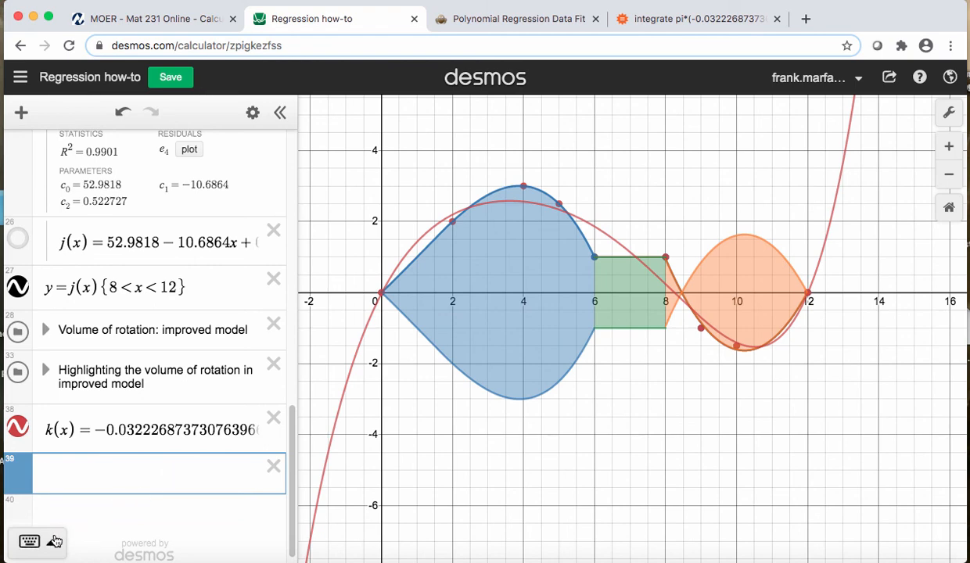
pyautogui.click(29, 540)
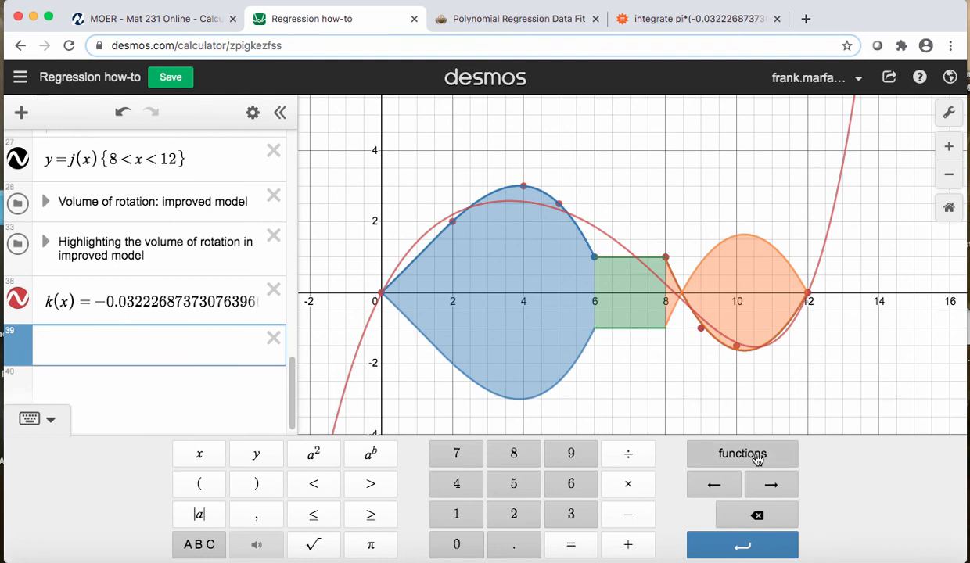
pyautogui.click(728, 452)
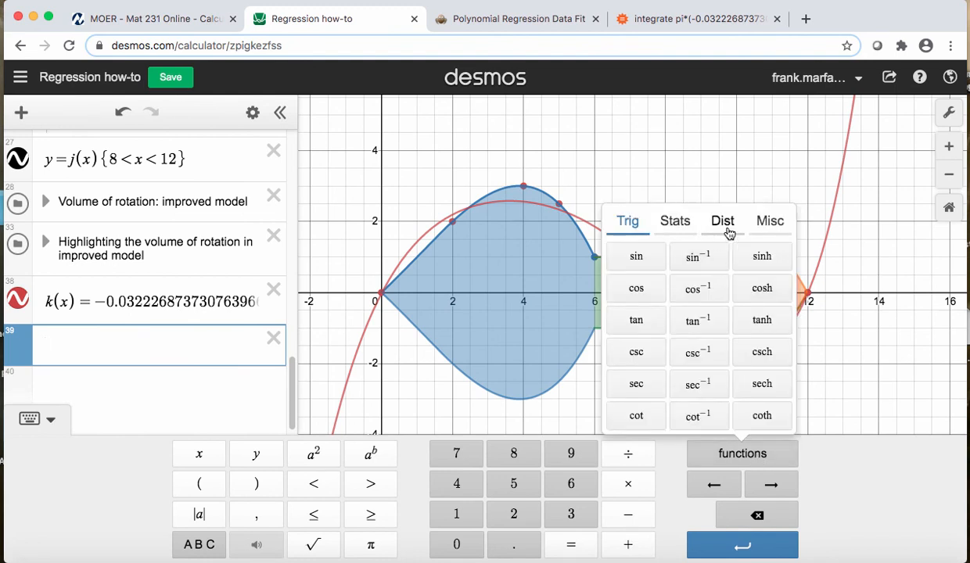
pyautogui.click(757, 221)
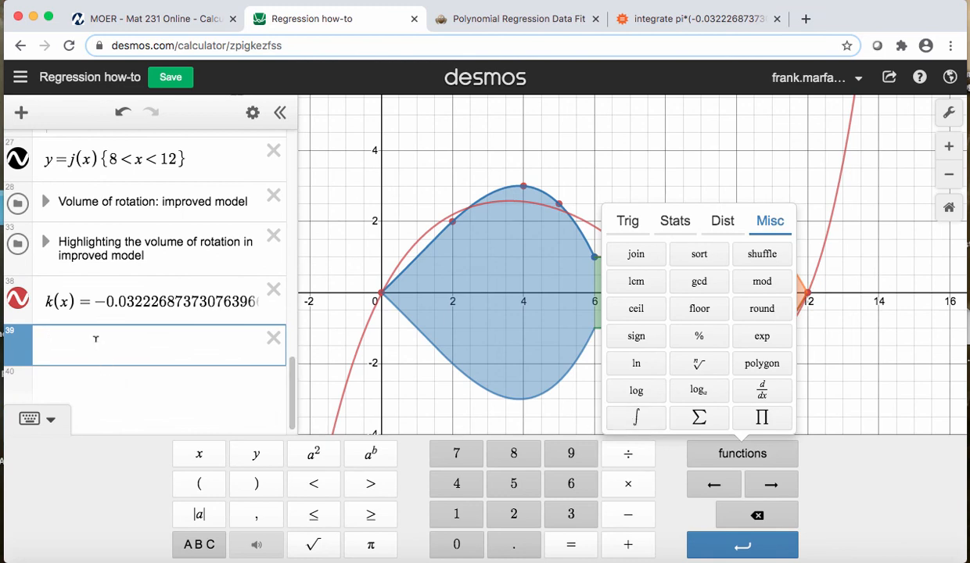
pyautogui.write('int')
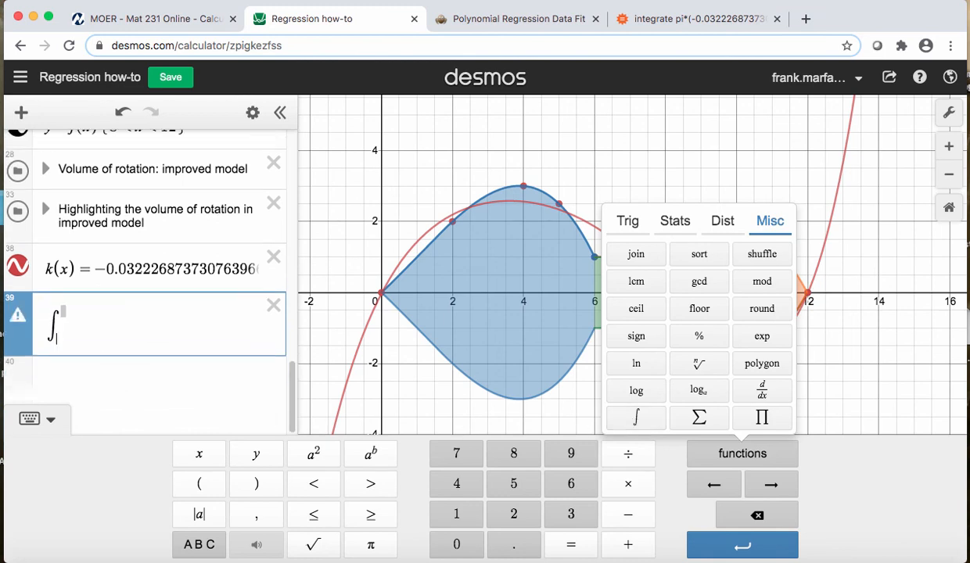
pyautogui.write('0')
pyautogui.write('12')
pyautogui.press('Right')
pyautogui.write('pi(')
pyautogui.write('k(x))')
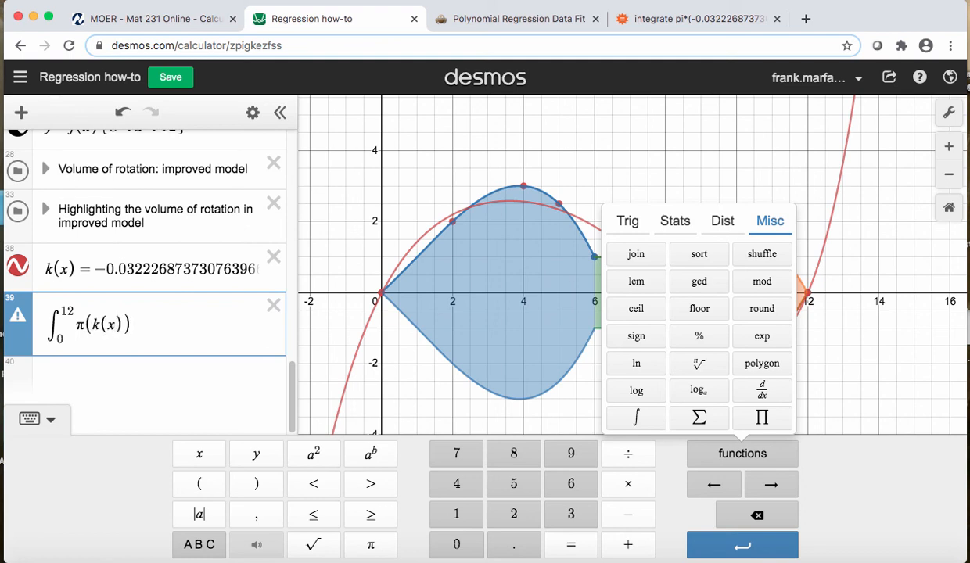
pyautogui.write('^2dx')
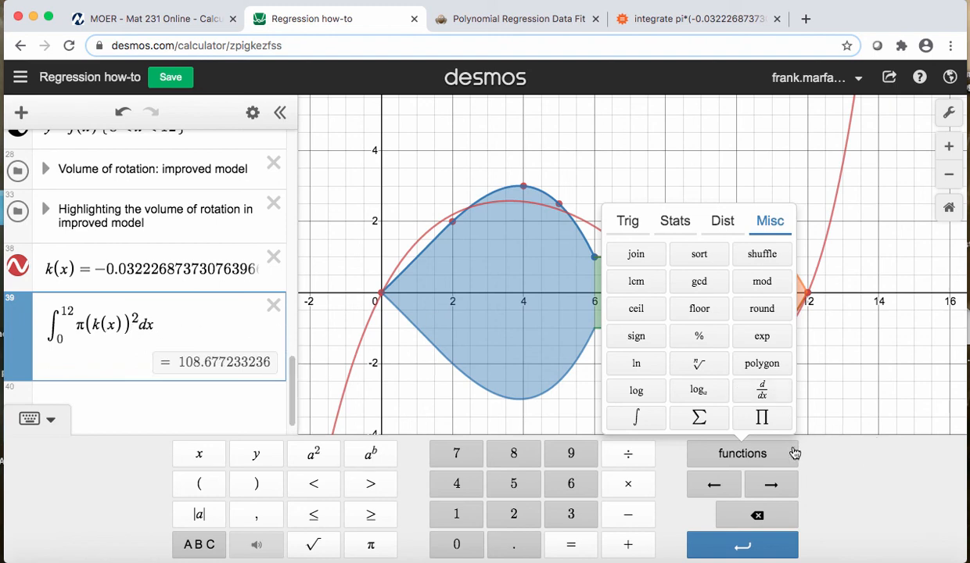
pyautogui.click(738, 449)
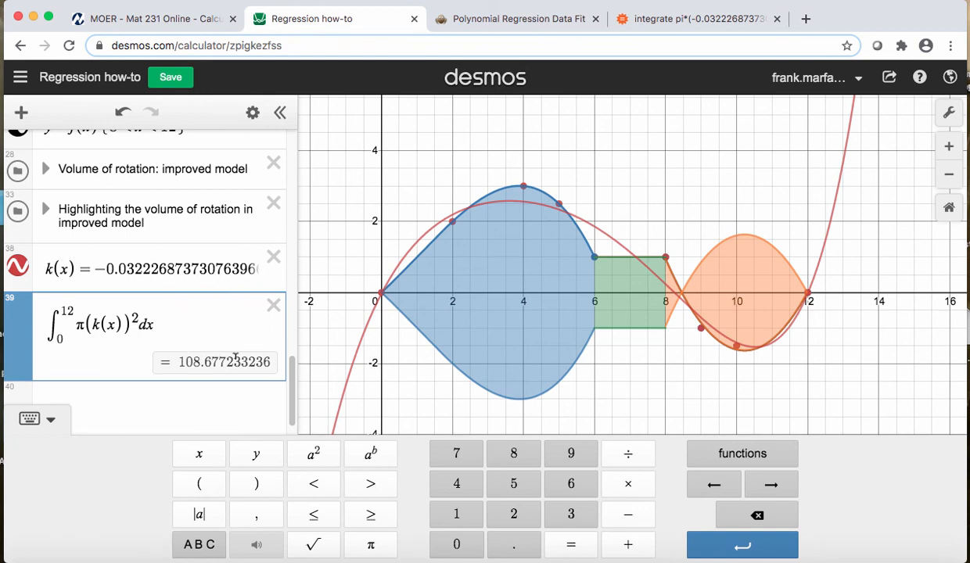
# Compare the k(x) integral with V₁, expanding the folder "One polynomial" to examine its data table and regression
pyautogui.moveTo(288, 361); pyautogui.dragTo(277, 189)
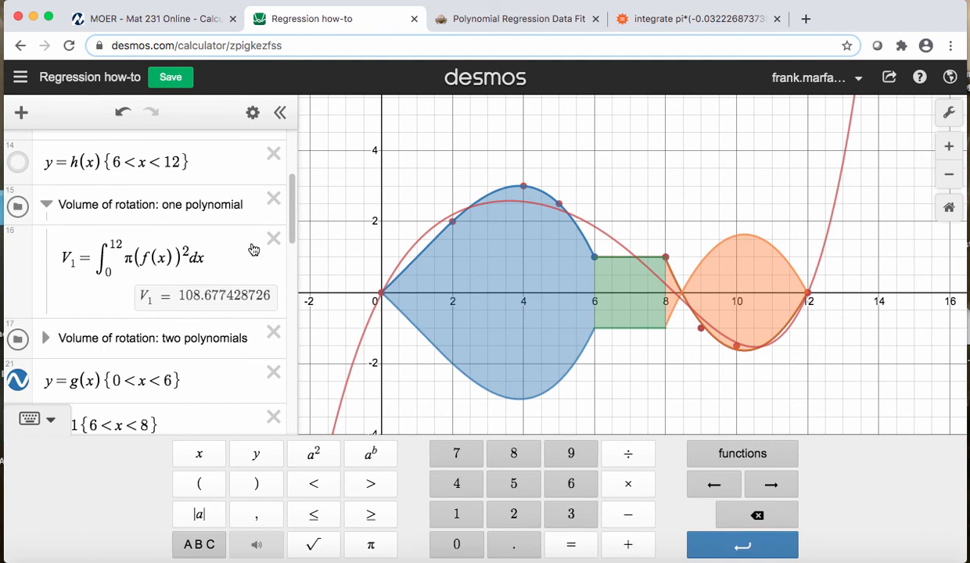
pyautogui.moveTo(292, 200); pyautogui.dragTo(286, 160)
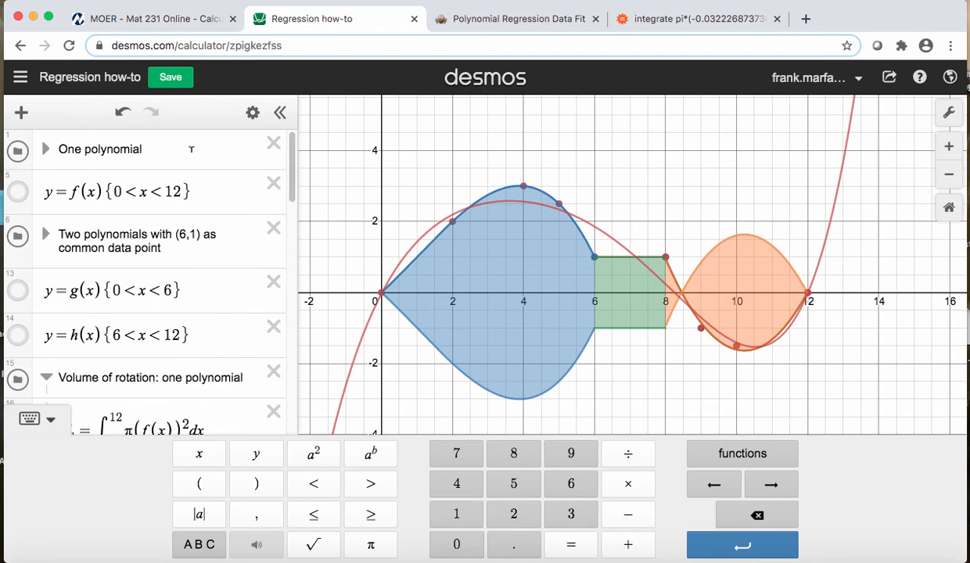
pyautogui.click(46, 148)
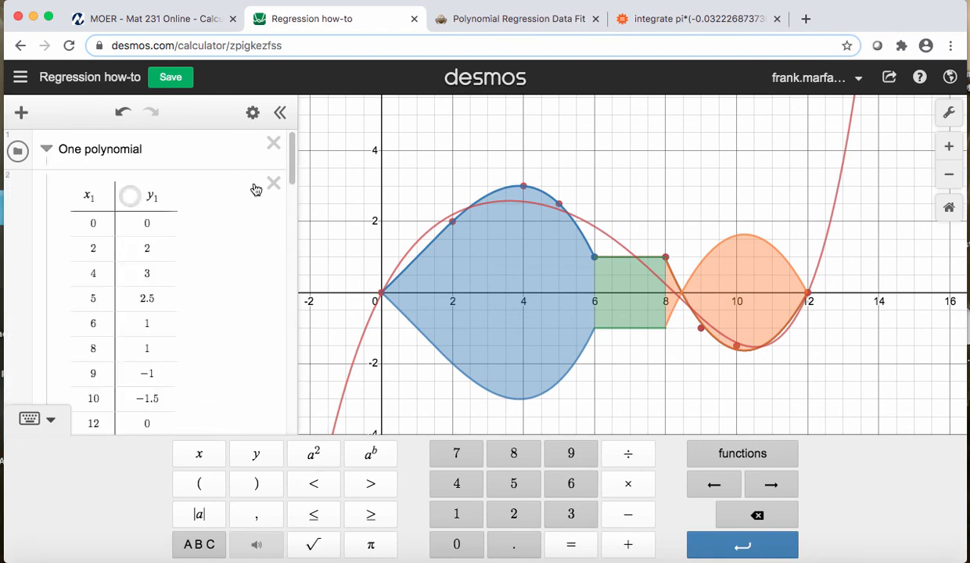
pyautogui.moveTo(292, 166); pyautogui.dragTo(304, 416)
pyautogui.click(200, 330)
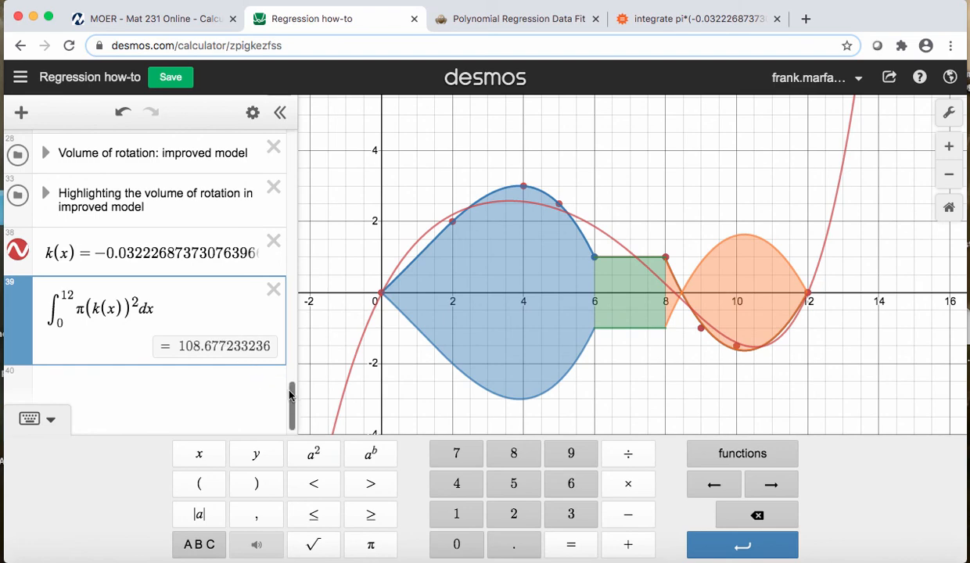
# Collapse the folder "Volume of rotation: one polynomial" and hide the on-screen keypad
pyautogui.moveTo(282, 389); pyautogui.dragTo(251, 203)
pyautogui.scroll(4, 253, 209)
pyautogui.scroll(-10, 263, 242)
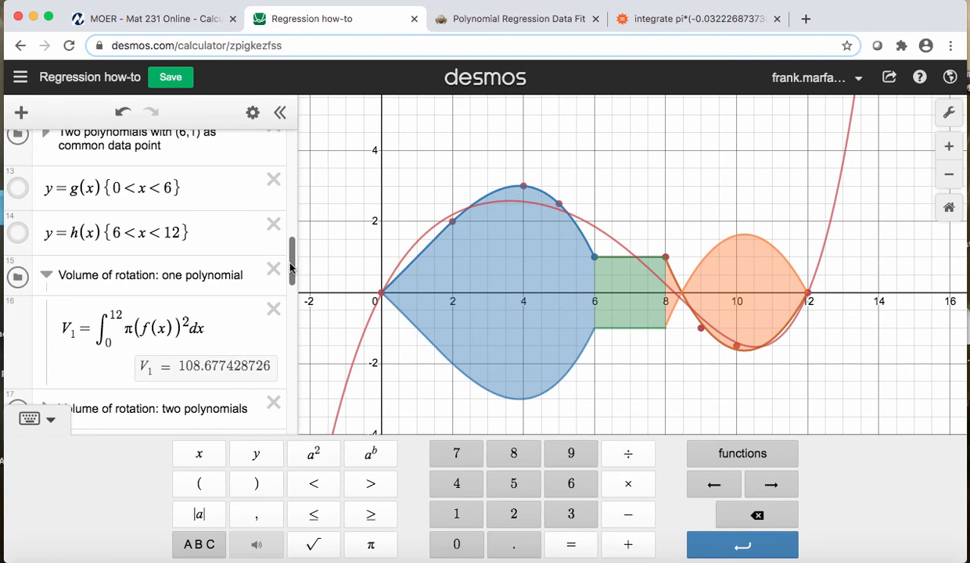
pyautogui.click(45, 275)
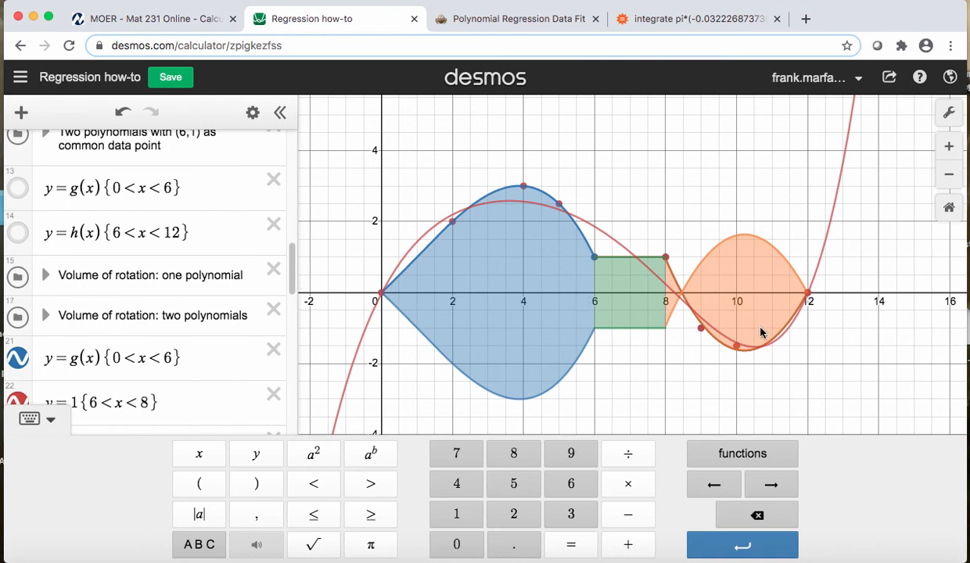
pyautogui.click(50, 419)
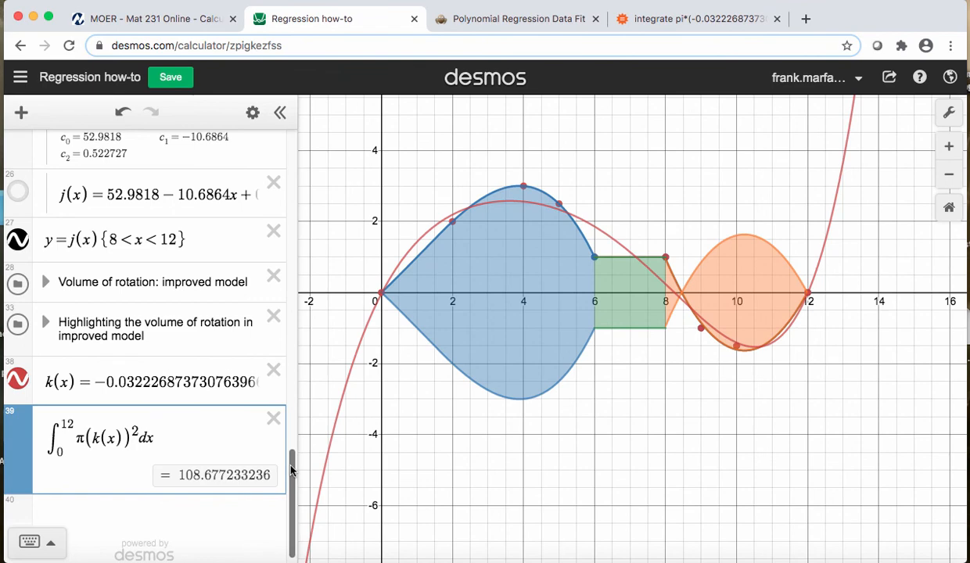
# Check the coefficients on the Polynomial Regression Data Fit page, and collapse the folder "One polynomial" back in the Desmos graph
pyautogui.click(483, 22)
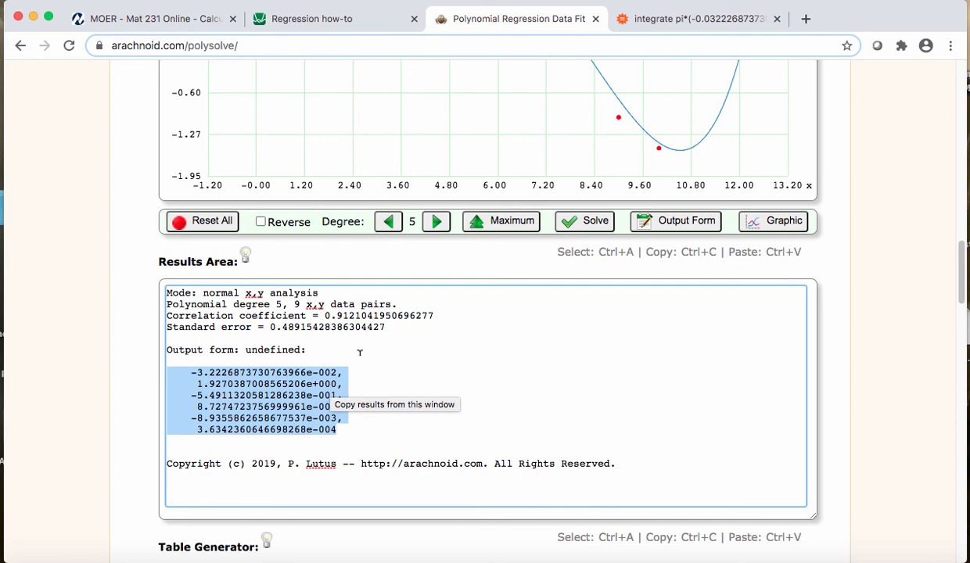
pyautogui.click(337, 20)
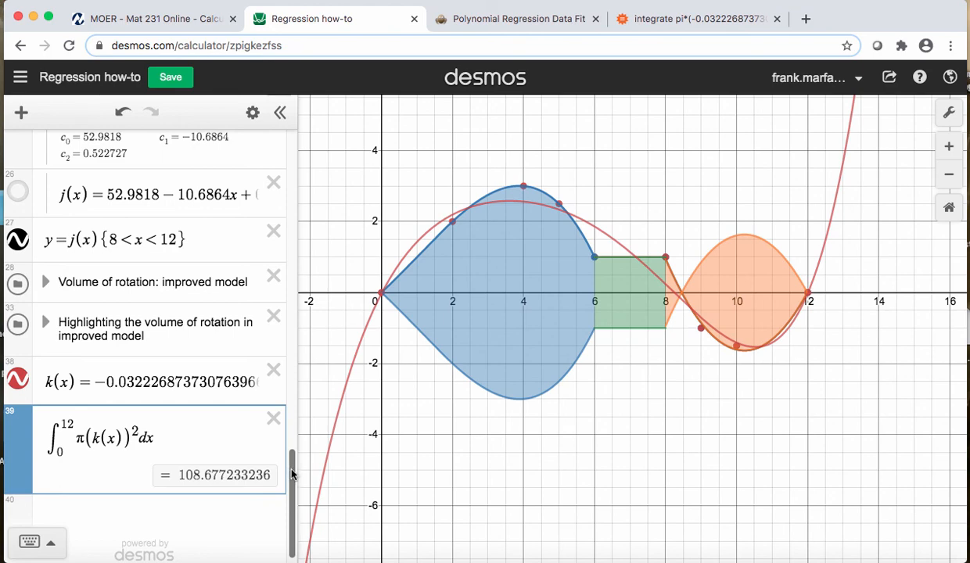
pyautogui.moveTo(291, 473); pyautogui.dragTo(256, 108)
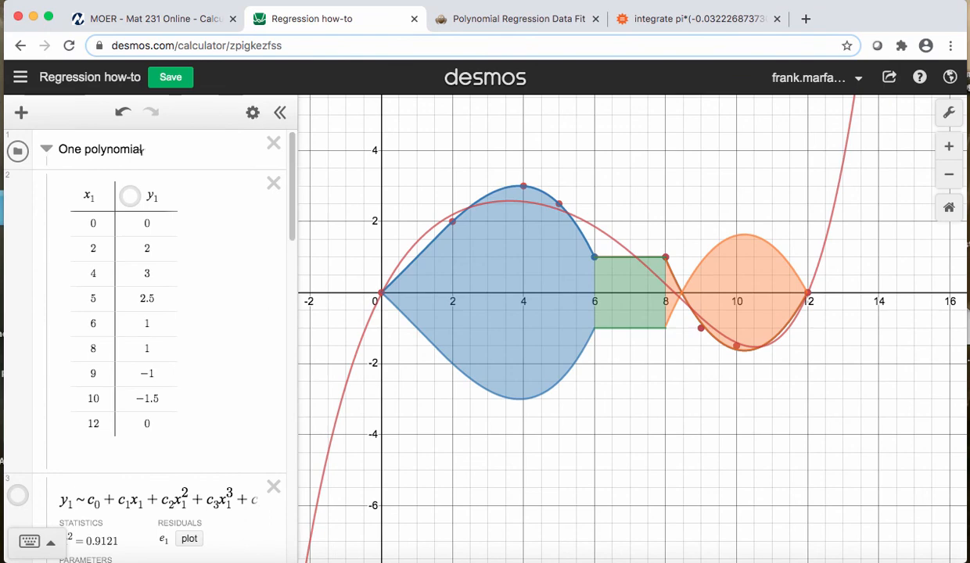
pyautogui.click(45, 149)
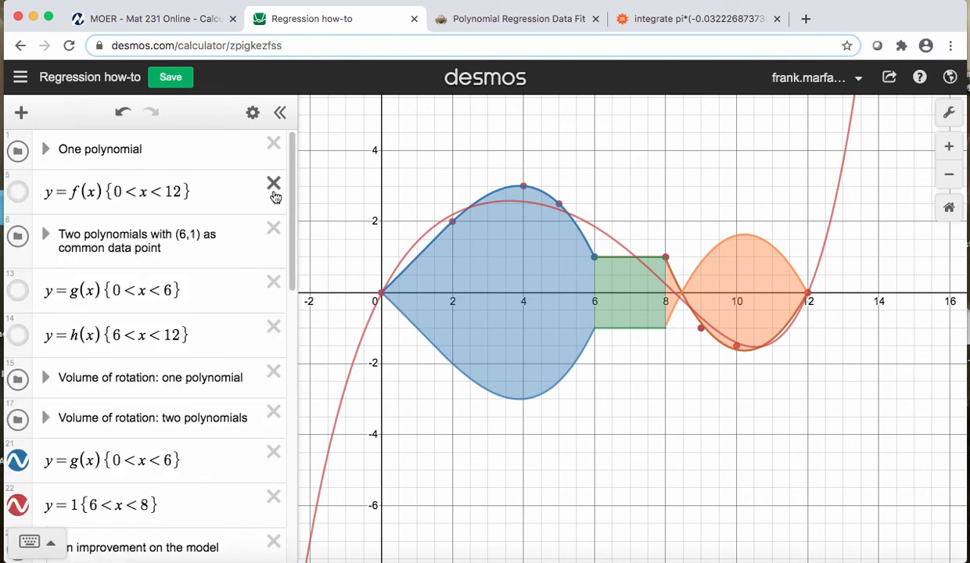
pyautogui.moveTo(293, 189); pyautogui.dragTo(283, 130)
# Revisit the regression results page and return WolframAlpha from the query results to its Online Integral Calculator page
pyautogui.click(514, 22)
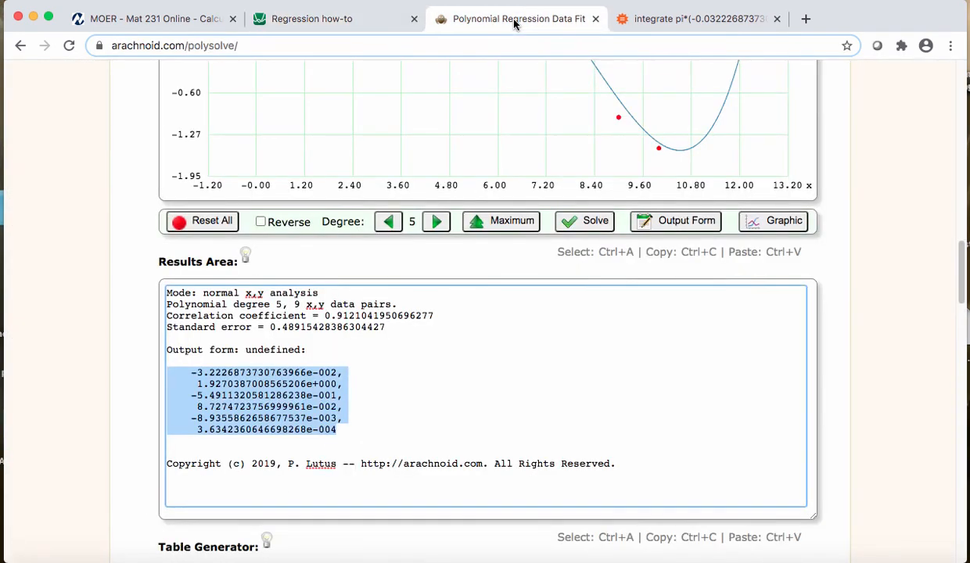
pyautogui.click(640, 24)
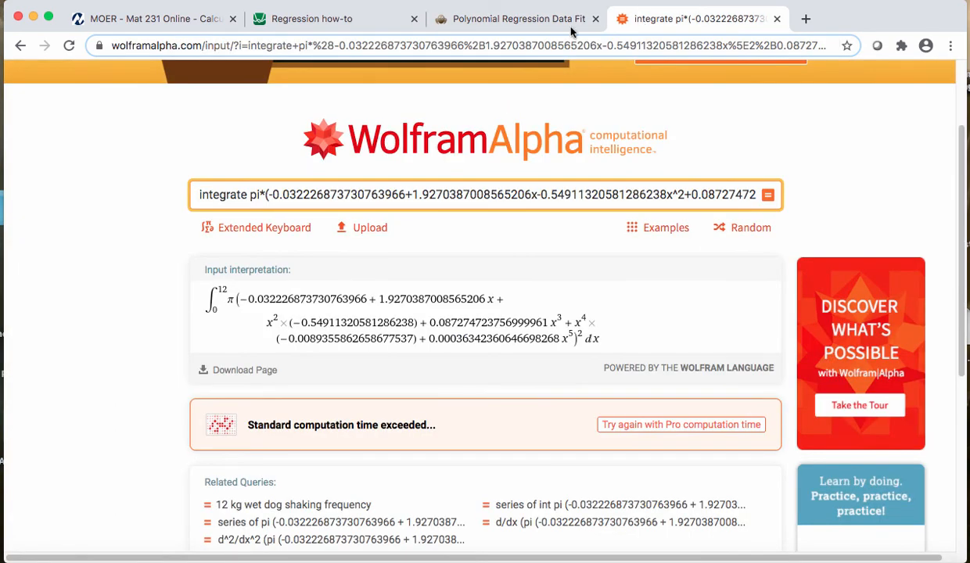
pyautogui.click(21, 46)
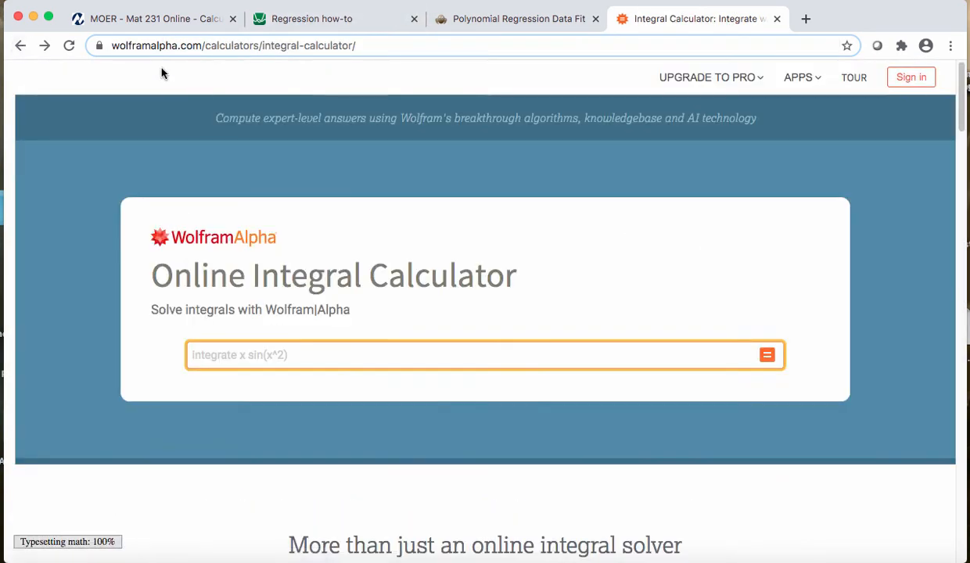